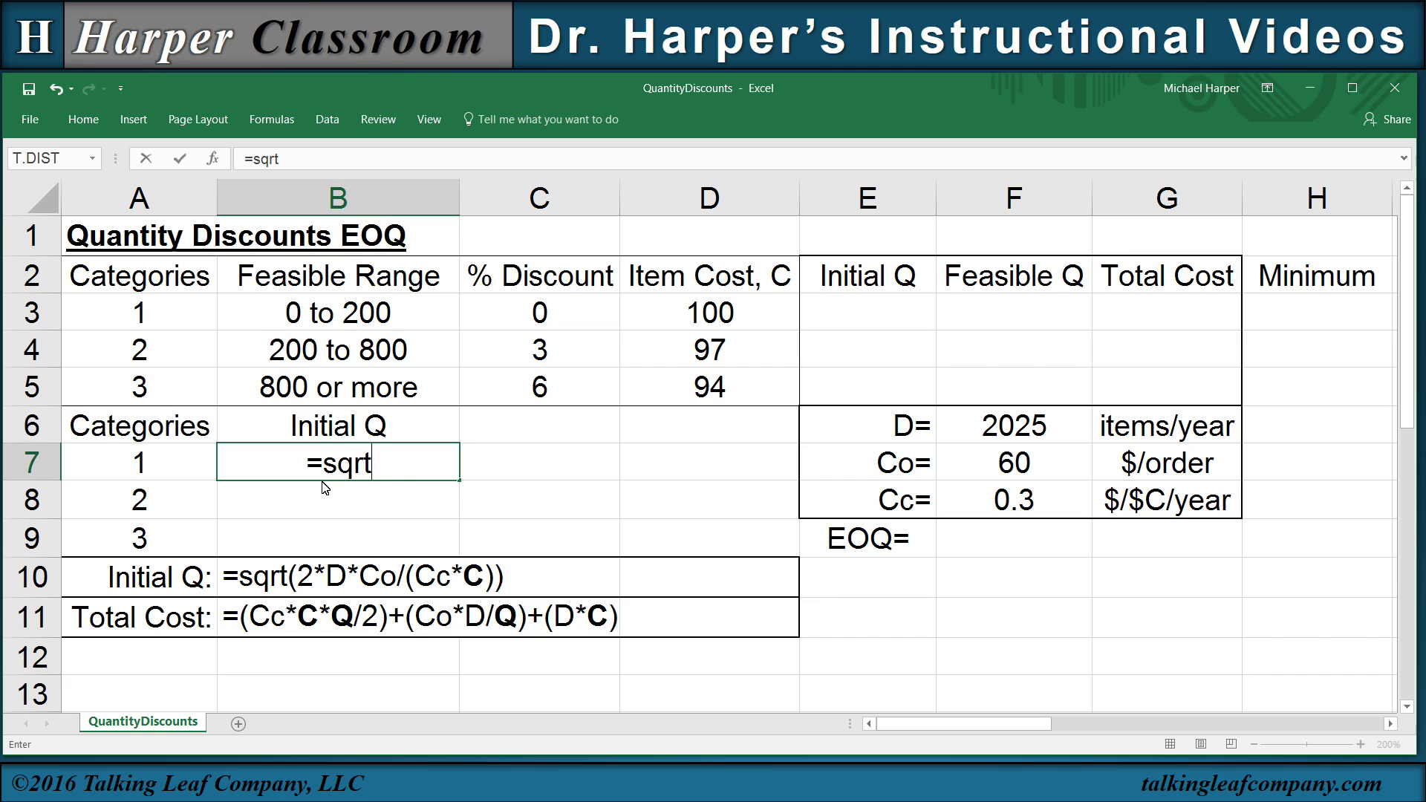
Step: Complete the category 1 Initial Q formula in B7 as =sqrt(2*$F$6*$F$7/($F$8*D3))
text(2*)
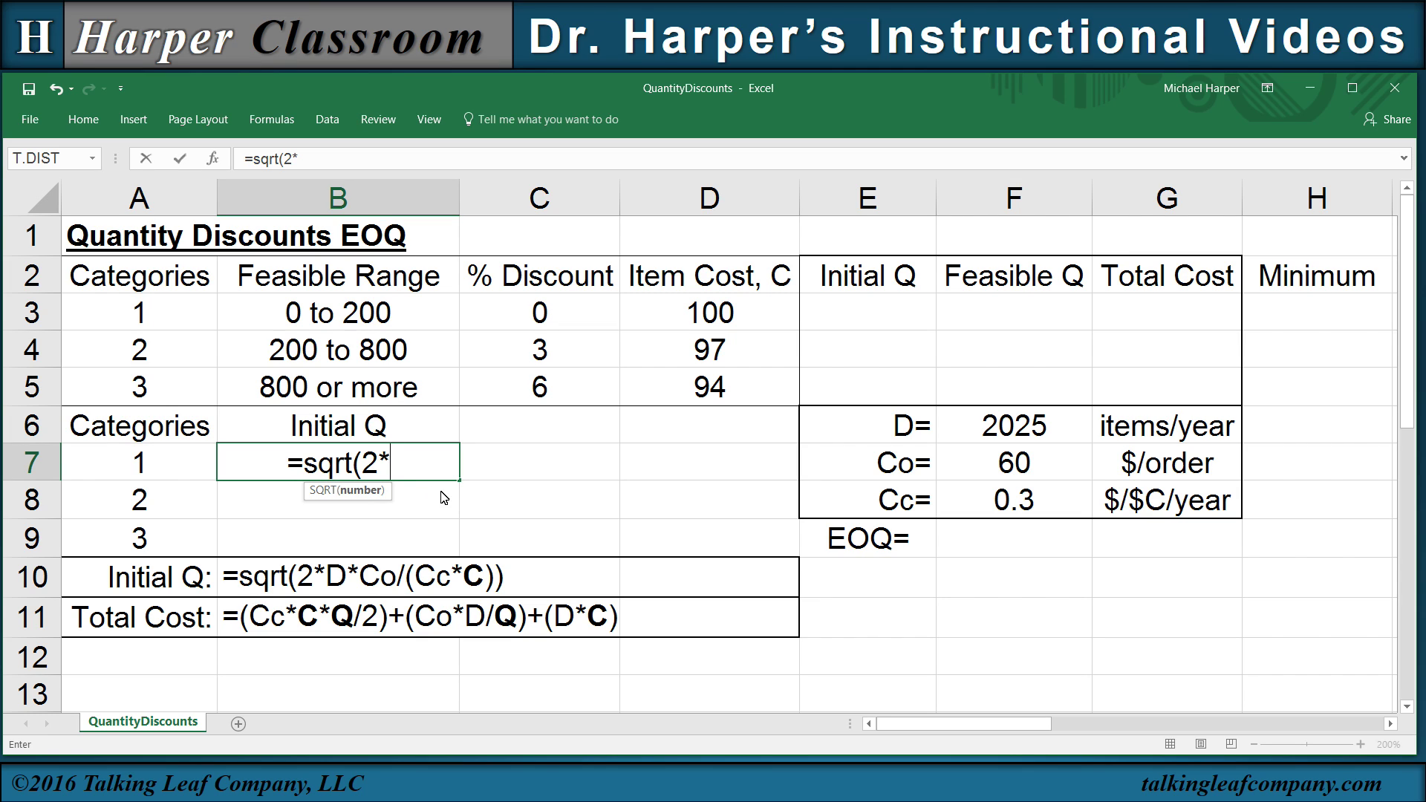
click(1020, 426)
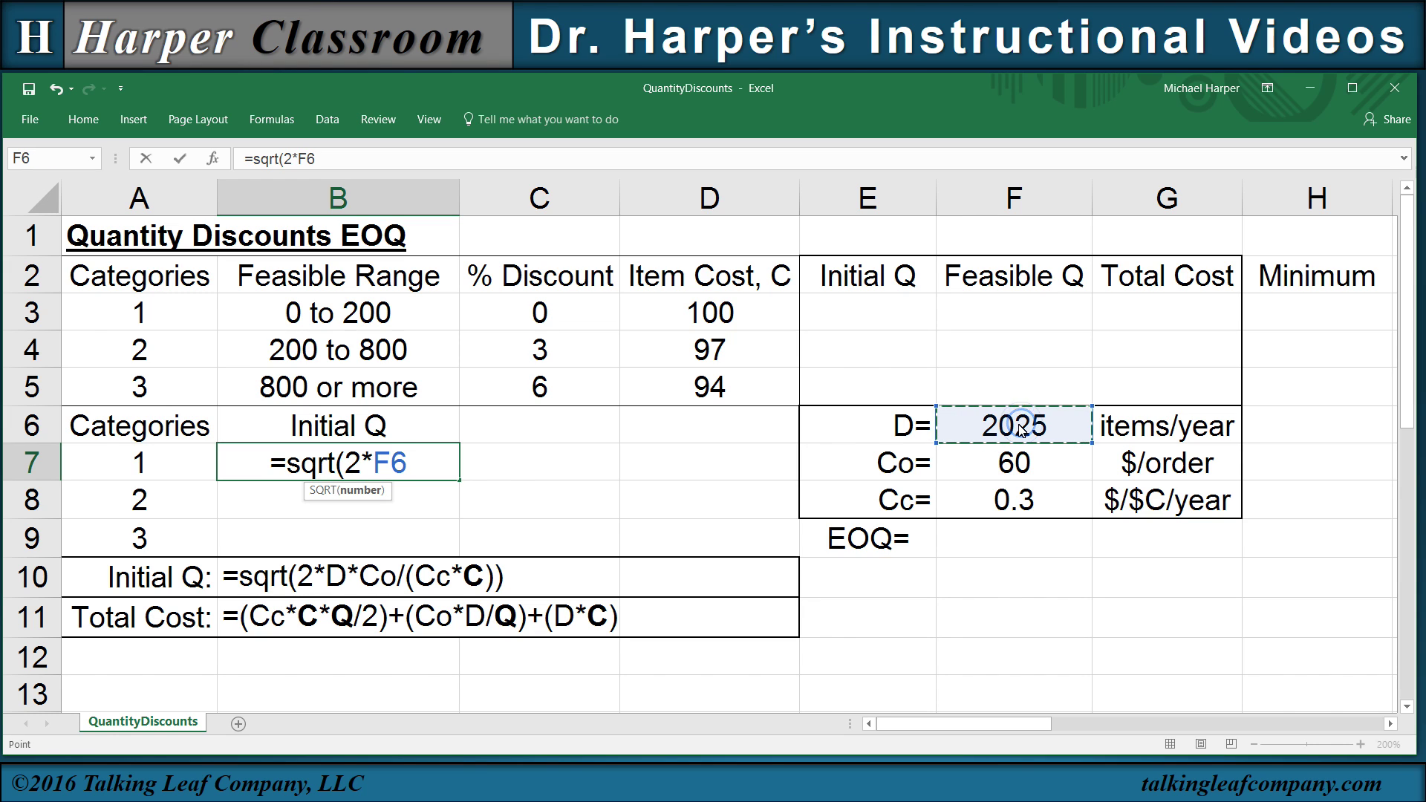
key(F4)
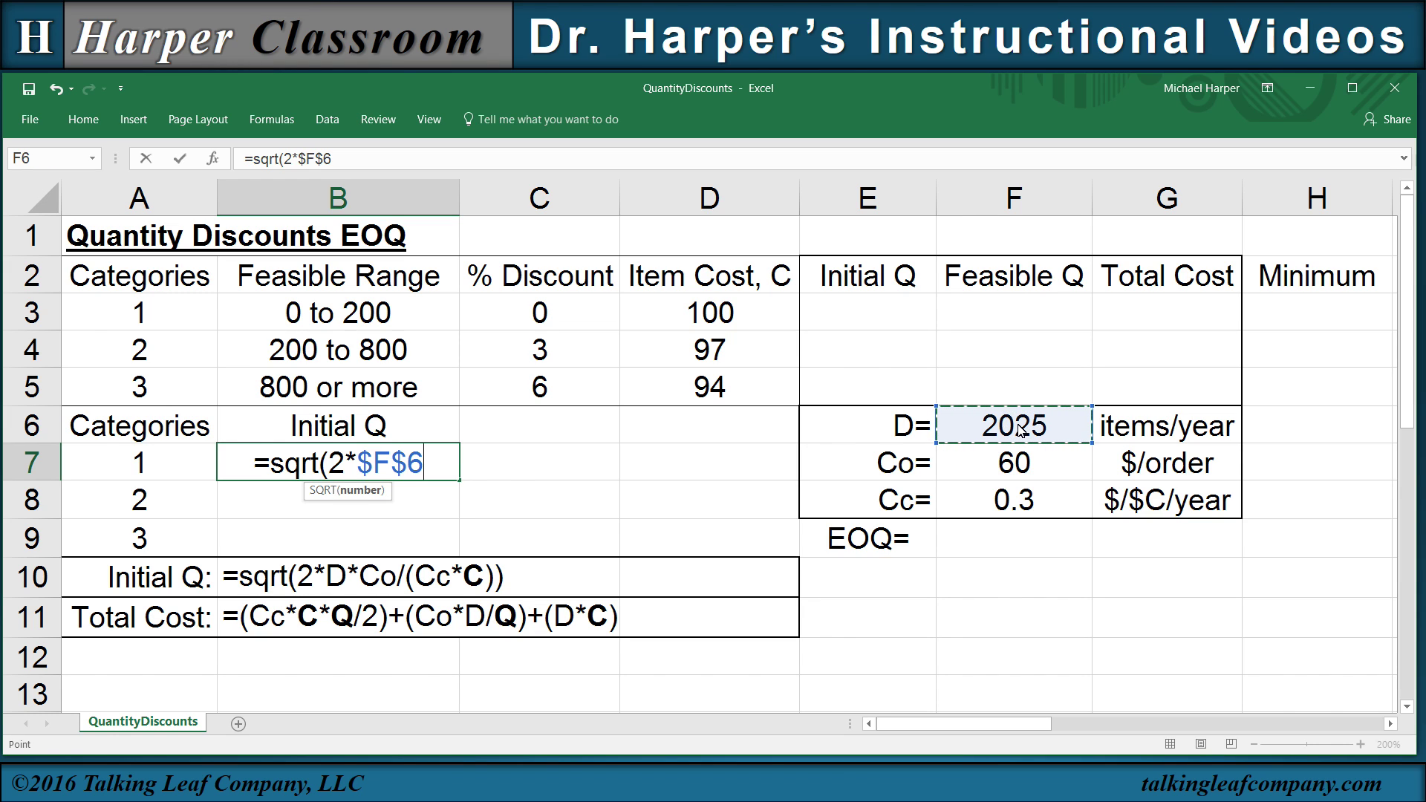
text(*)
click(1034, 470)
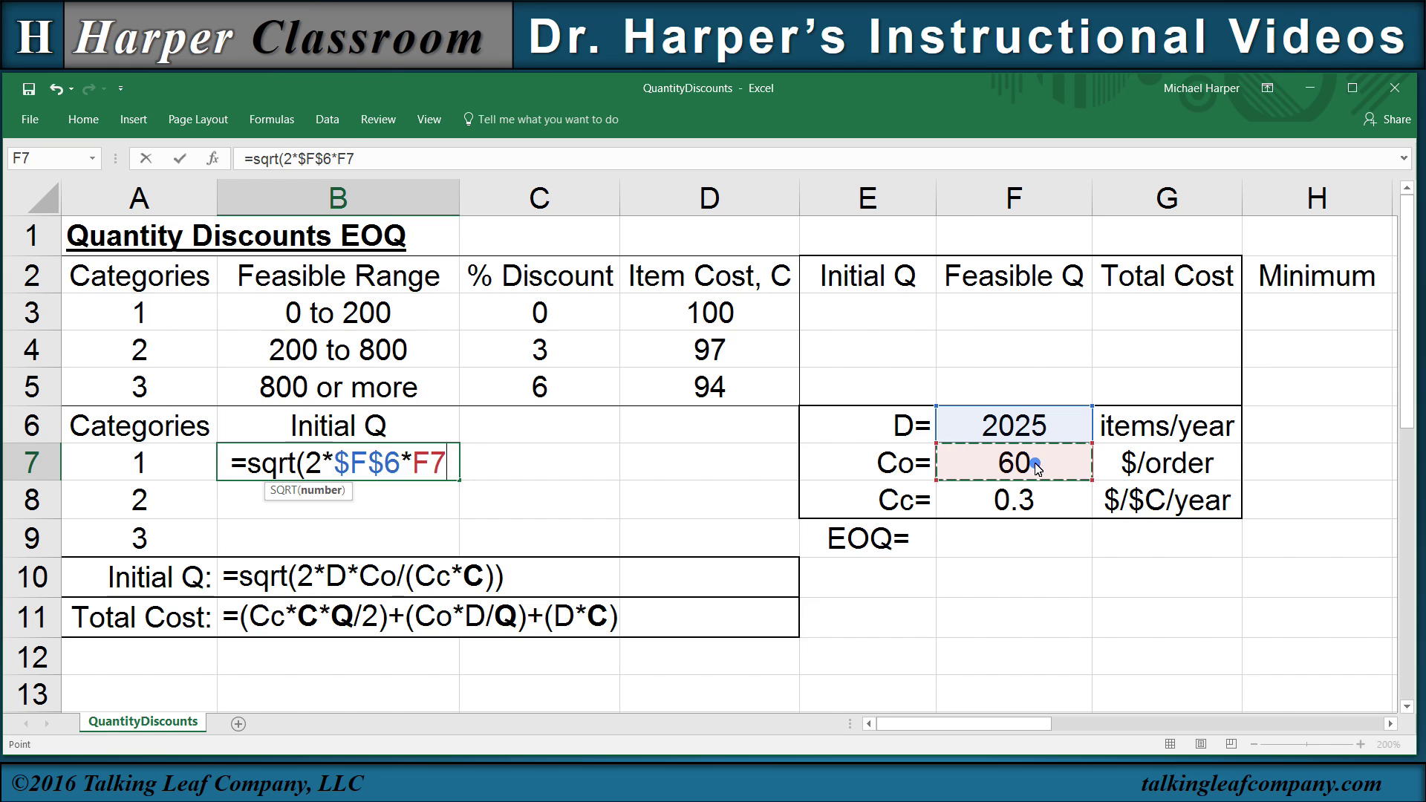
key(F4)
text(/()
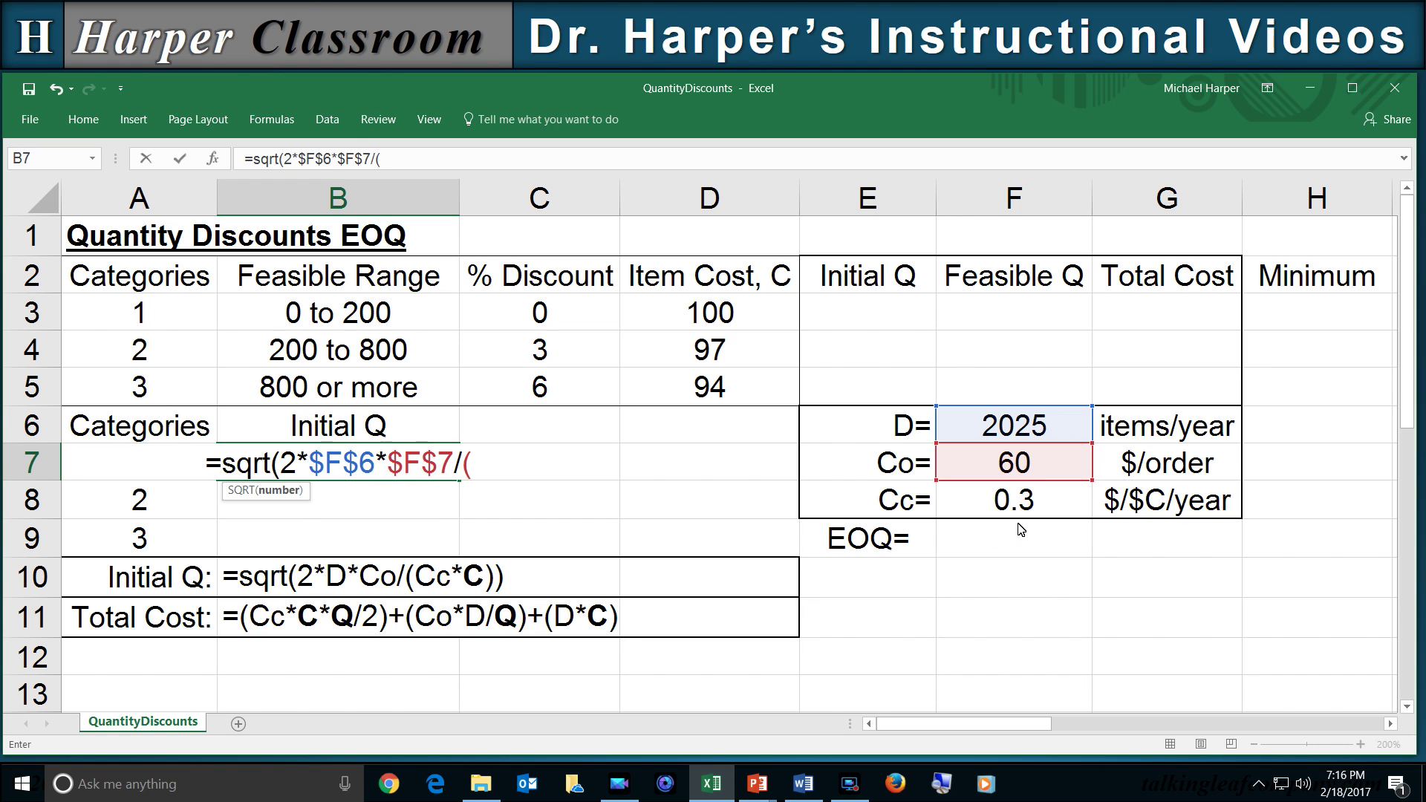
click(999, 505)
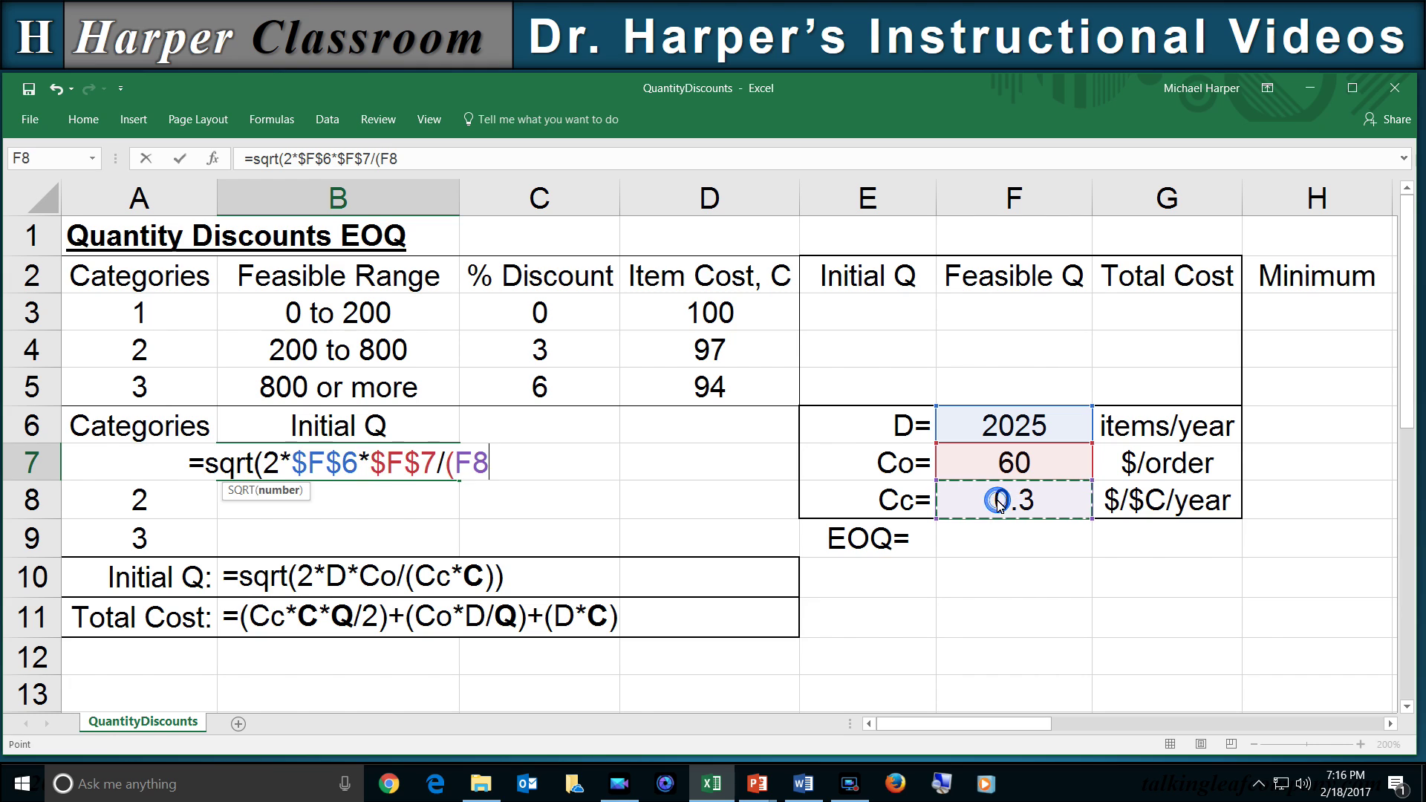
key(F4)
text(*)
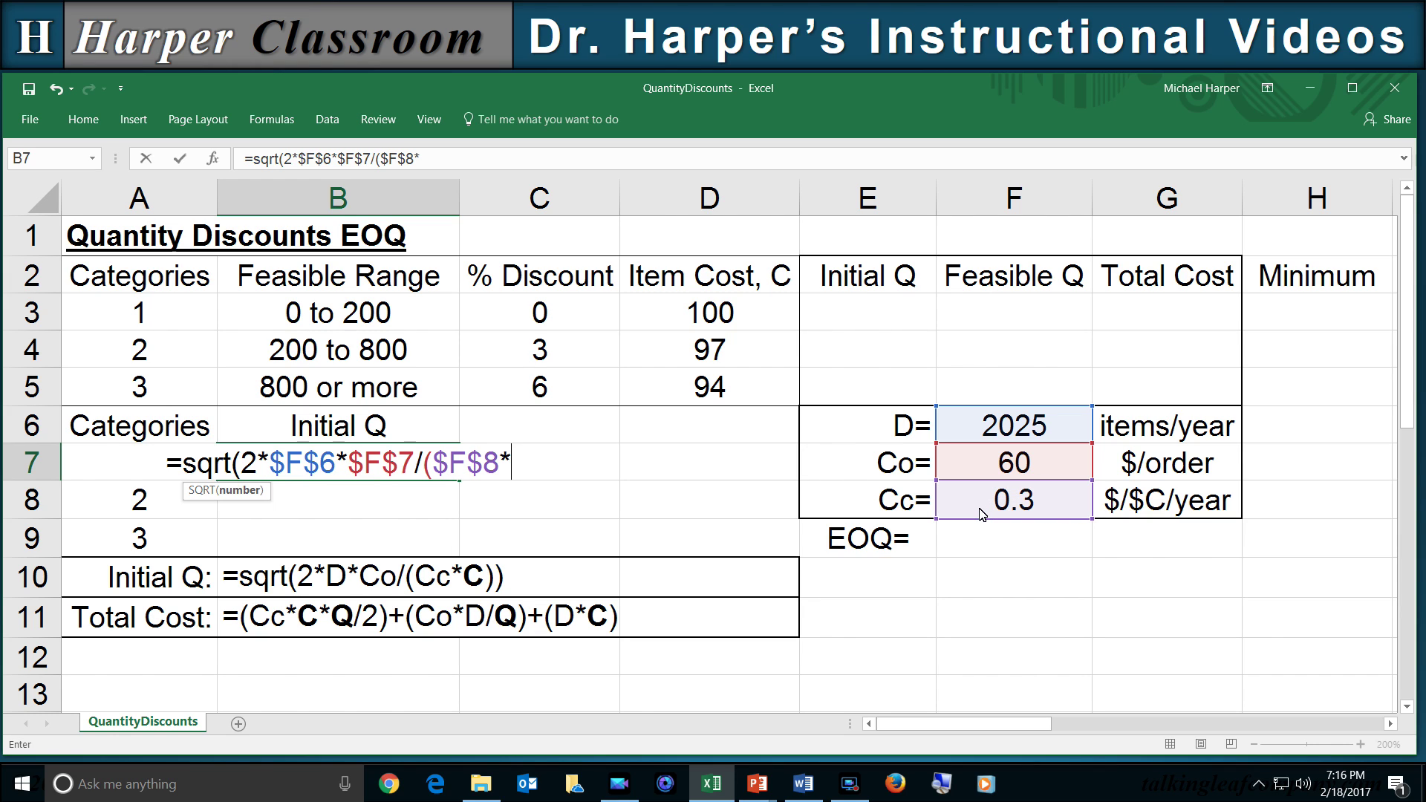
click(711, 319)
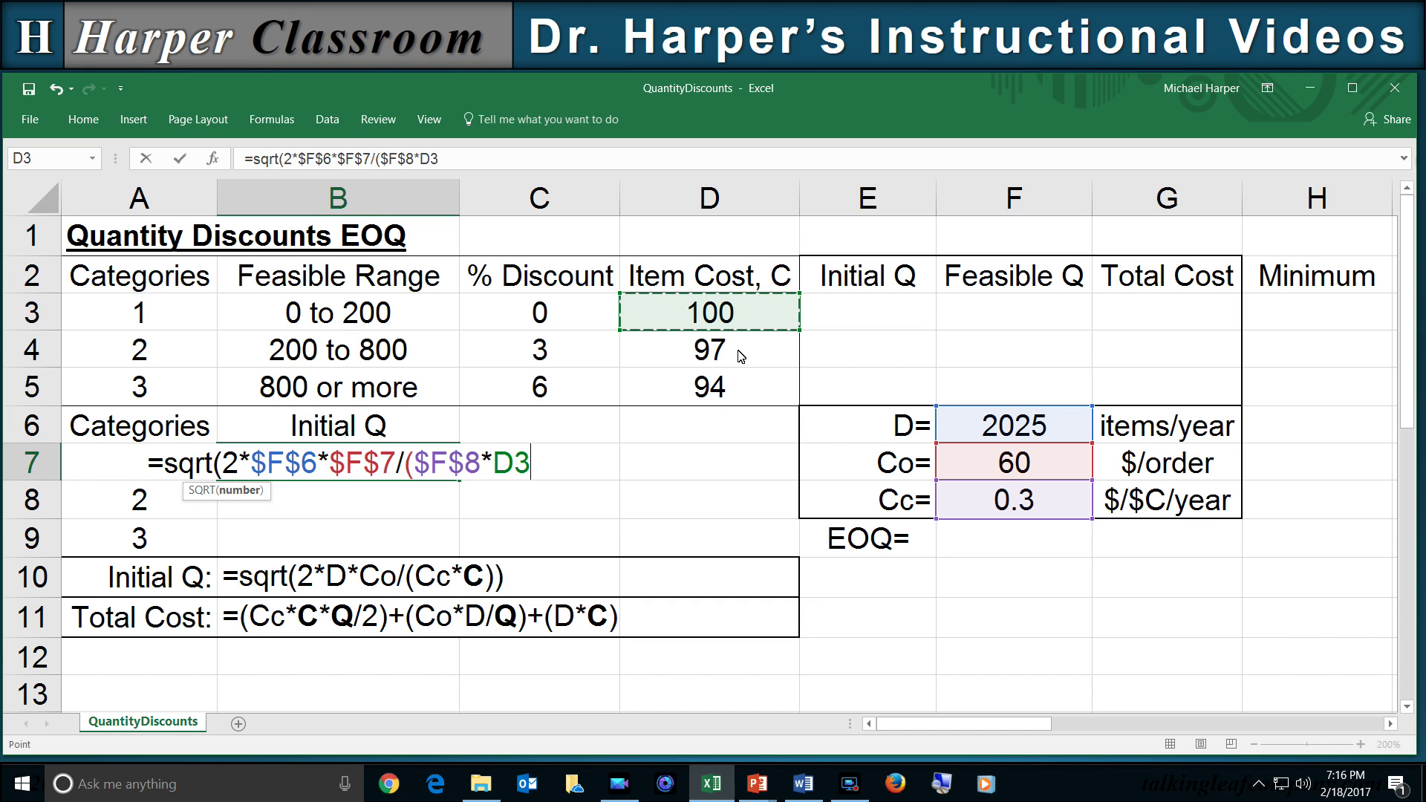
text()))
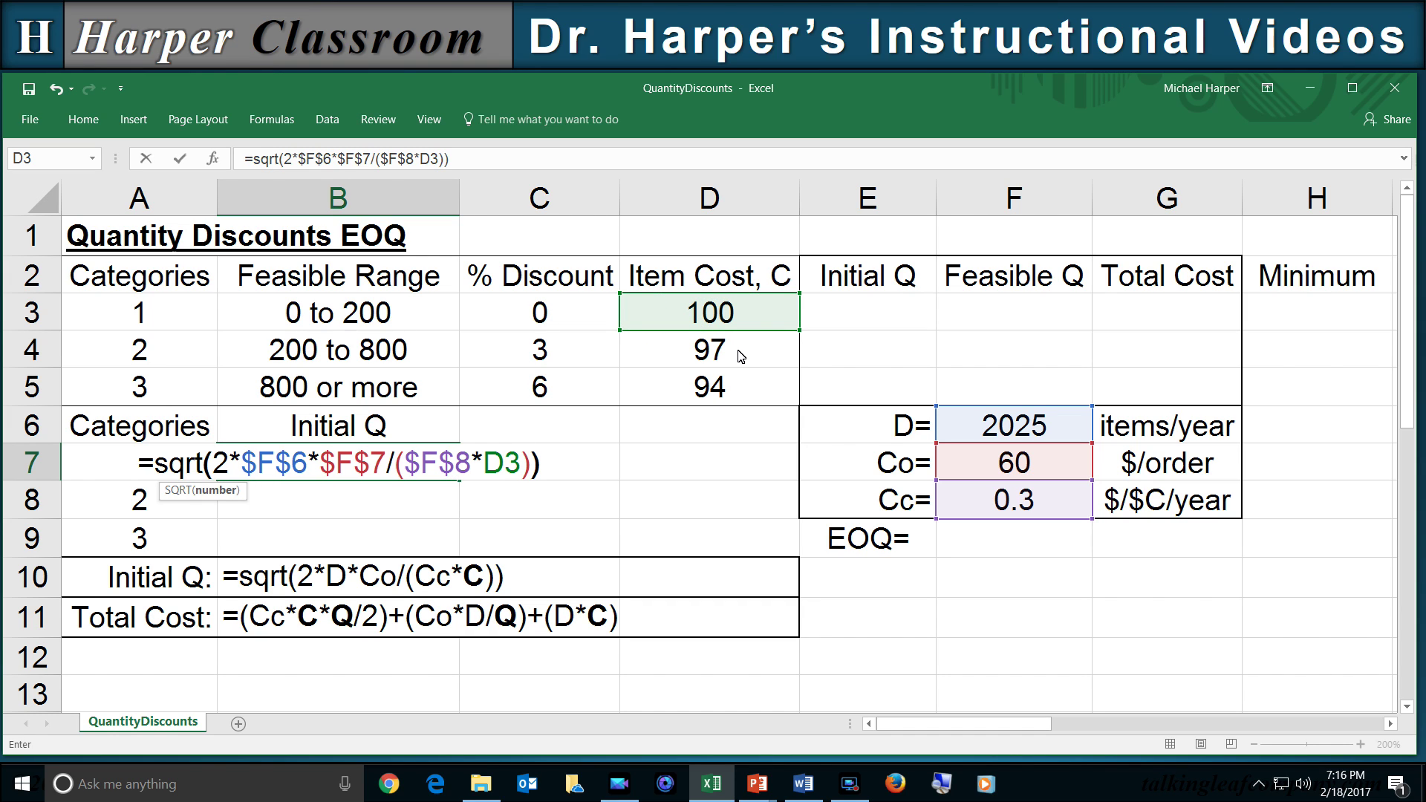
key(Return)
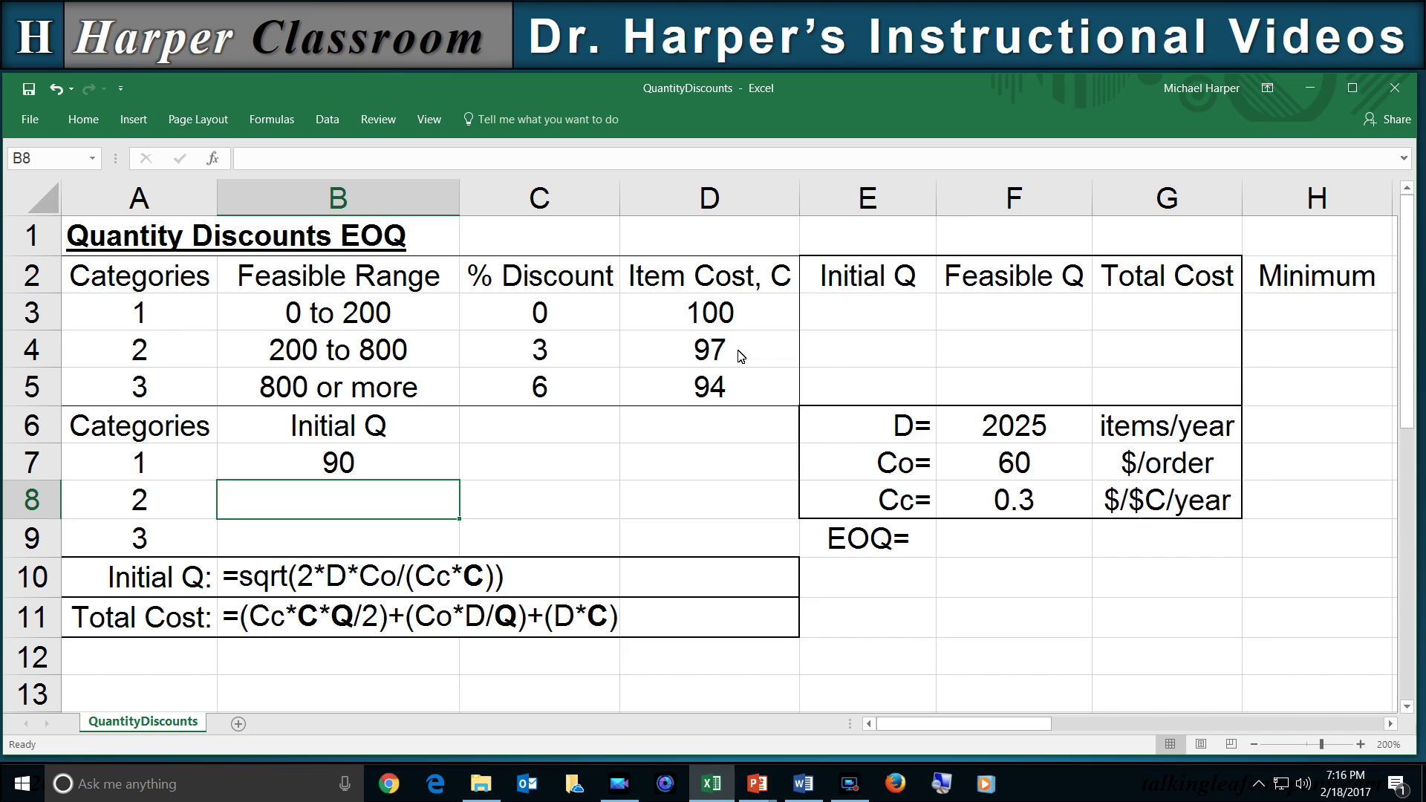
Step: Copy the B7 formula down through B9 and format B7:B9 to one decimal place
click(408, 464)
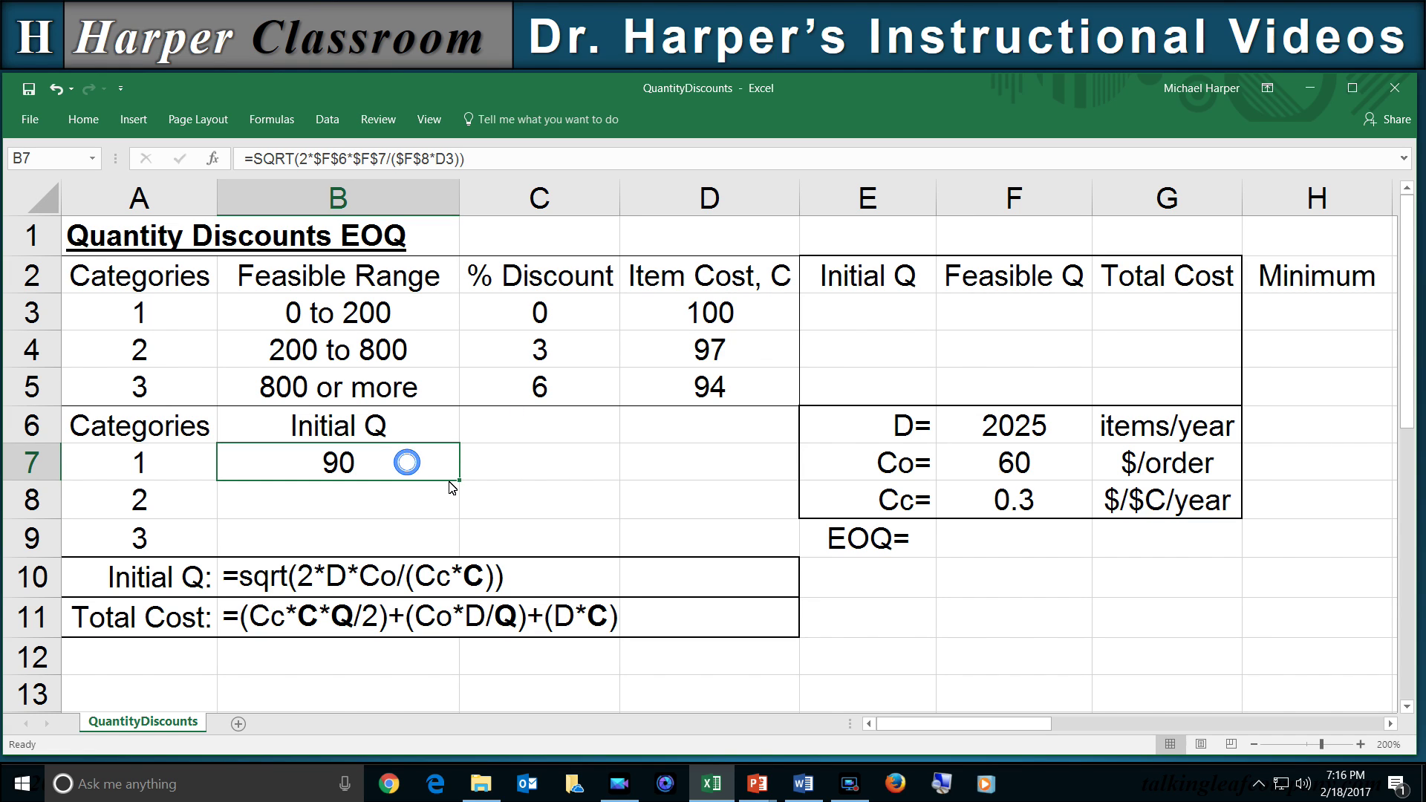
drag(458, 480, 460, 555)
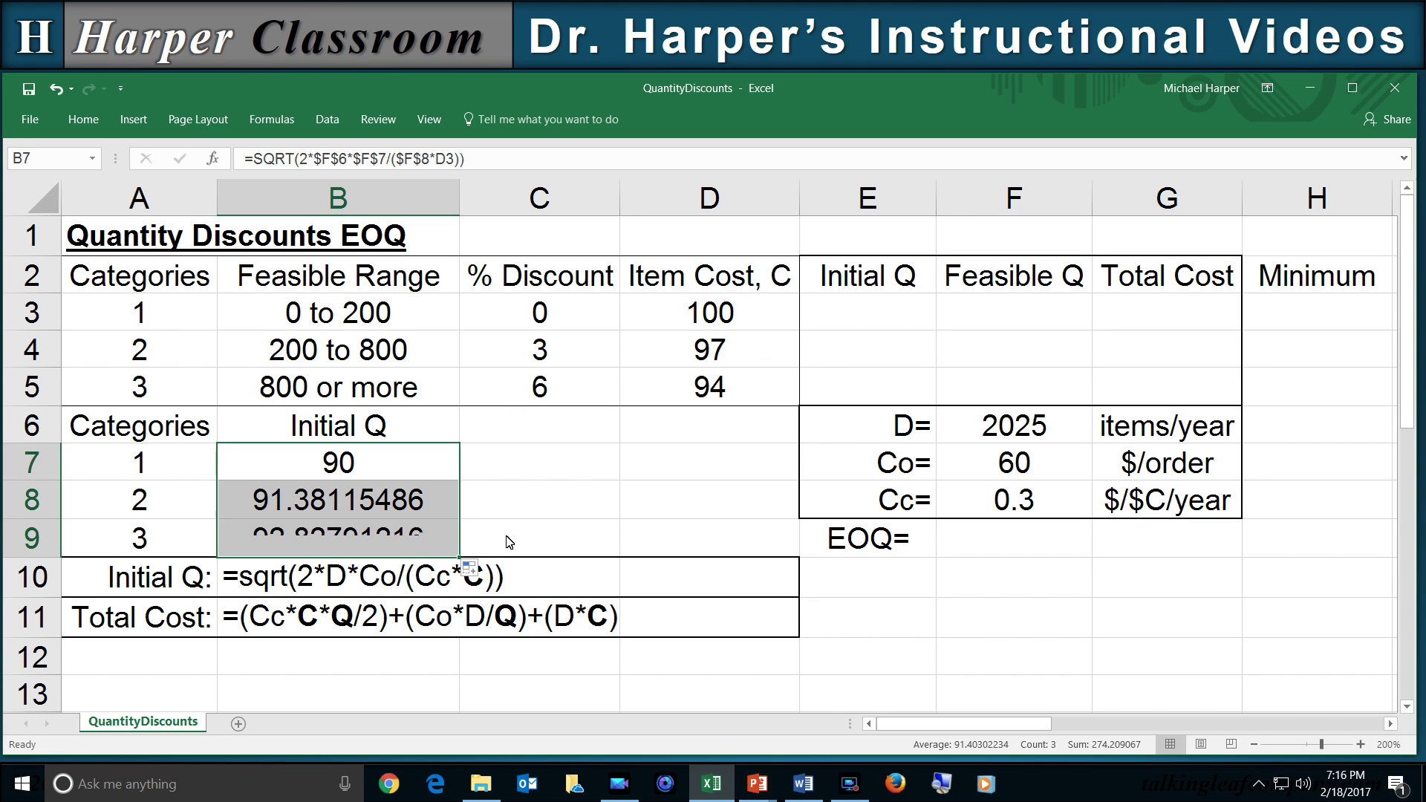
key(ctrl+F1)
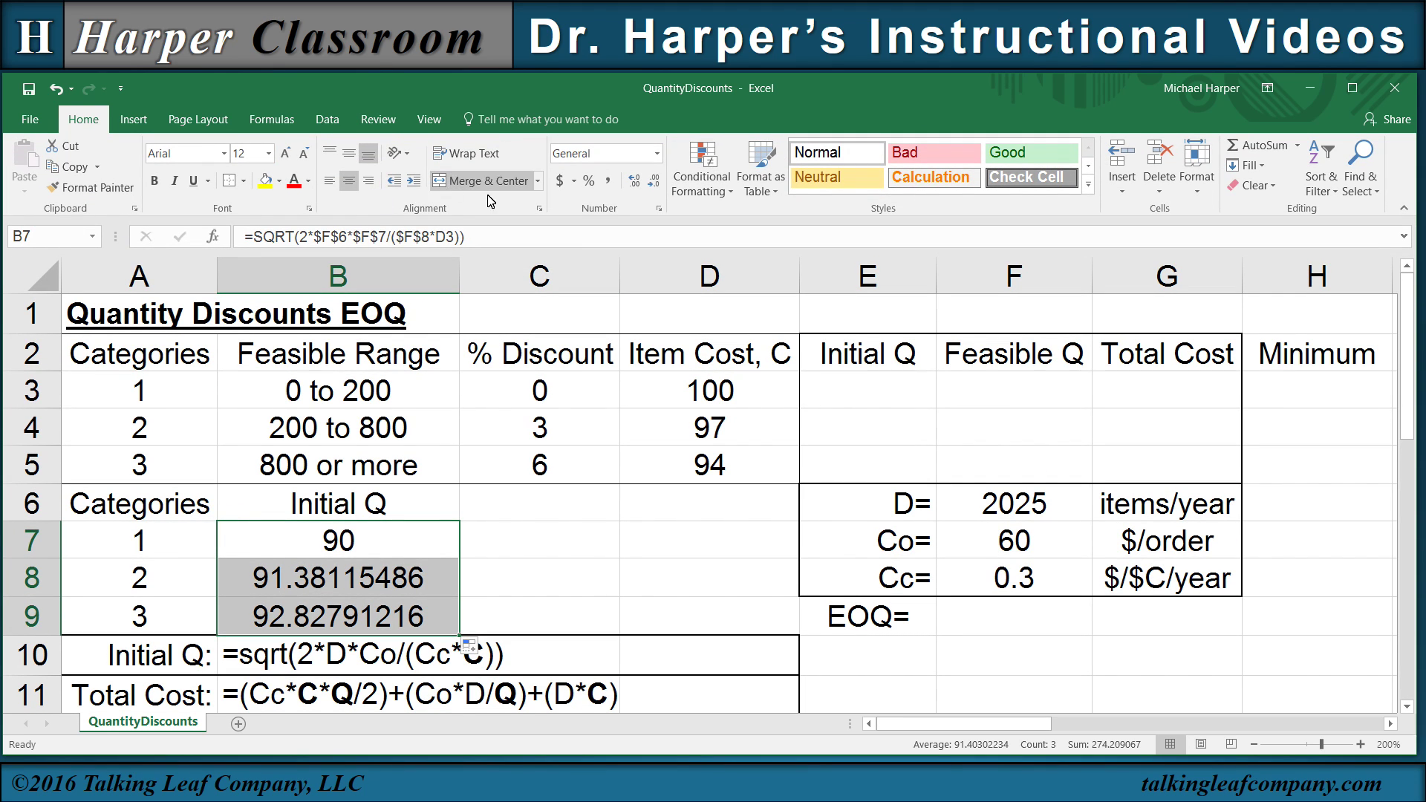
click(653, 182)
click(653, 184)
click(653, 184)
click(653, 183)
click(653, 183)
click(652, 183)
click(652, 184)
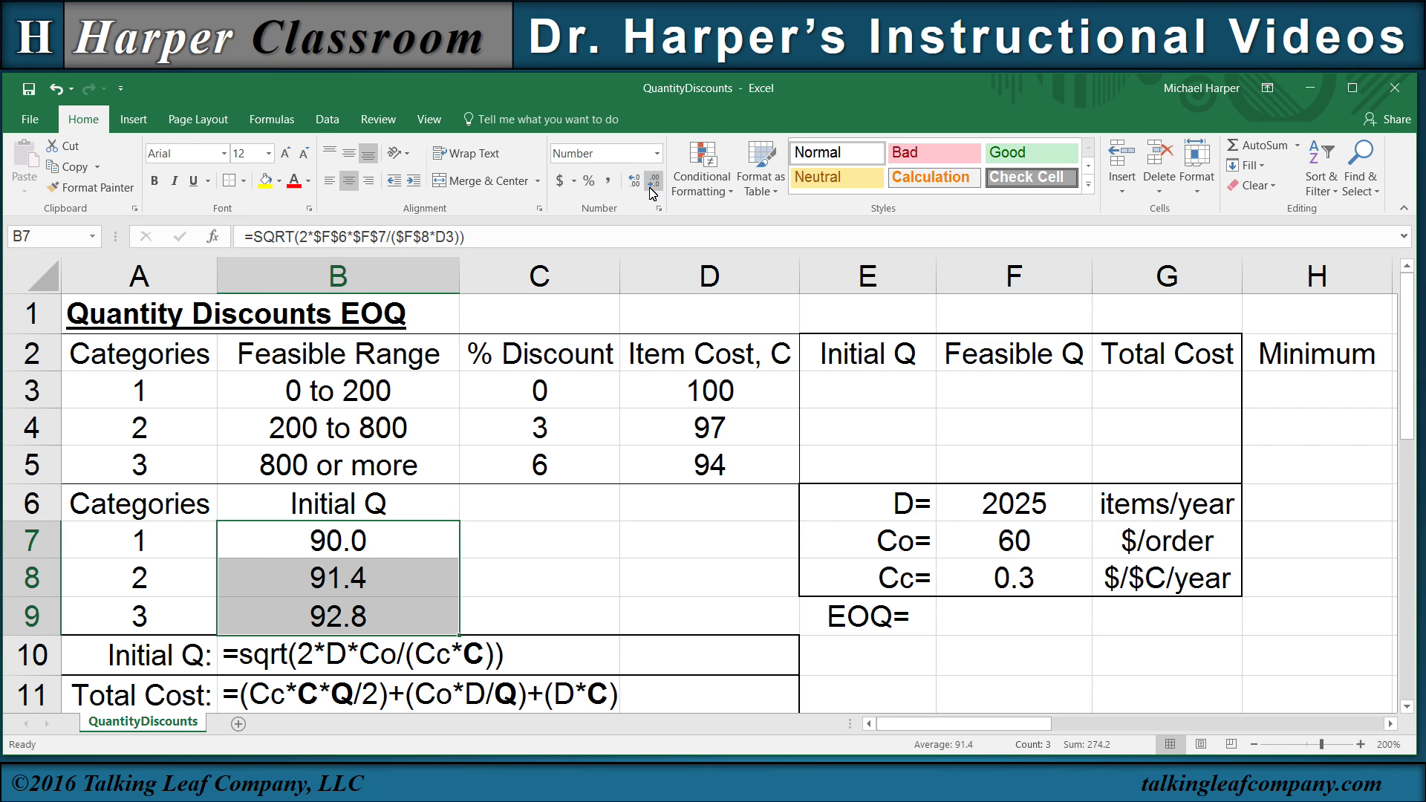
key(ctrl+F1)
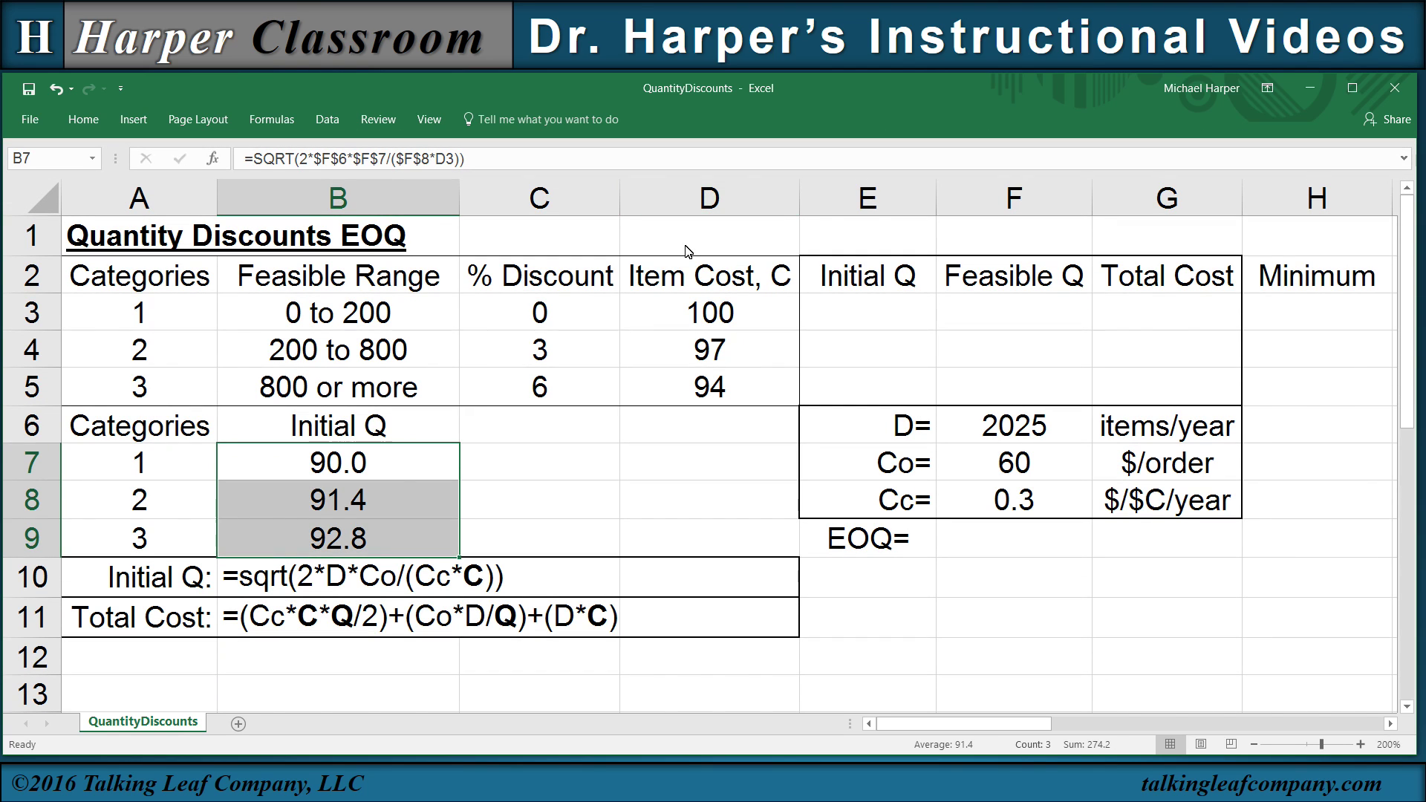
Step: Move the calculated Initial Q values from B7:B9 to E3:E5 in the Initial Q column
drag(354, 437, 362, 538)
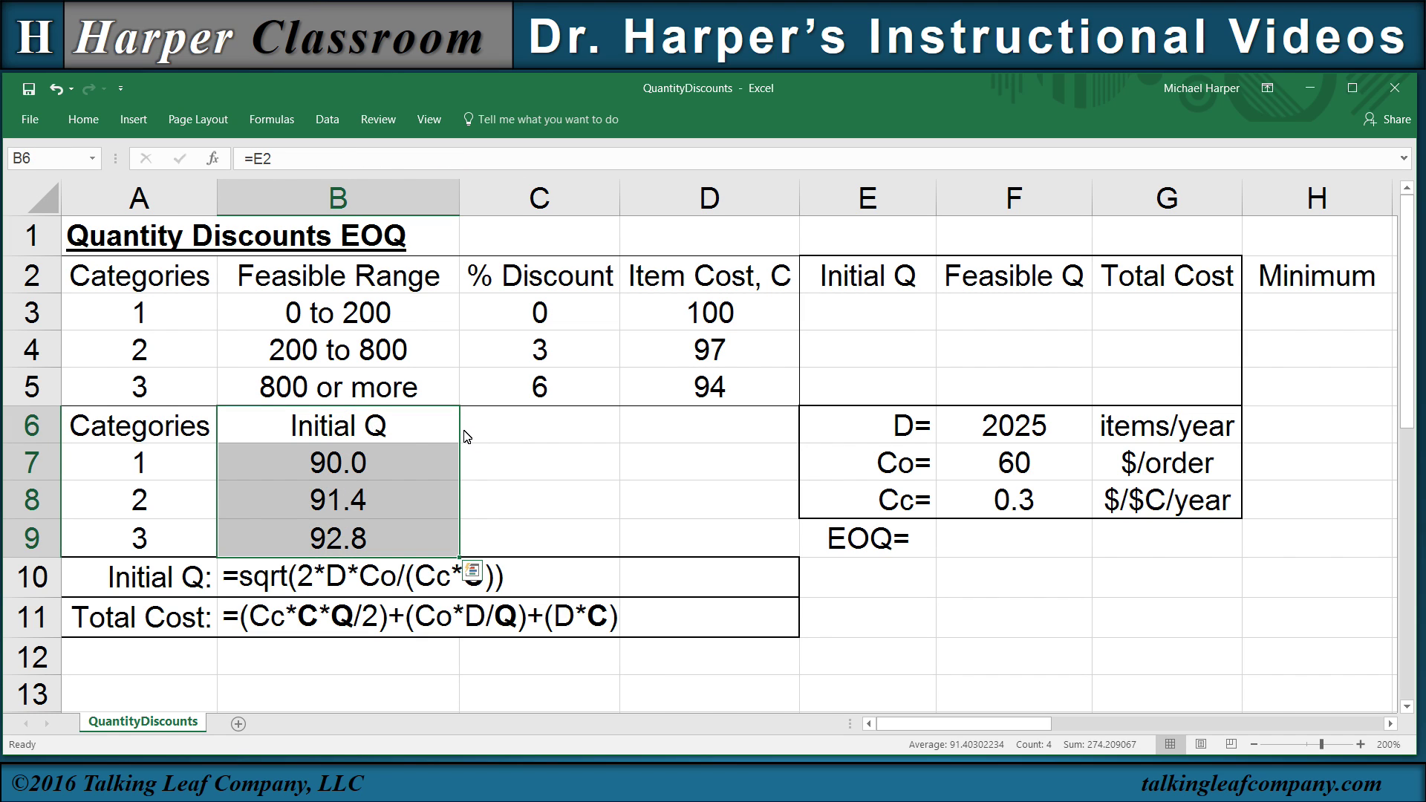
drag(413, 462, 412, 536)
drag(458, 464, 875, 336)
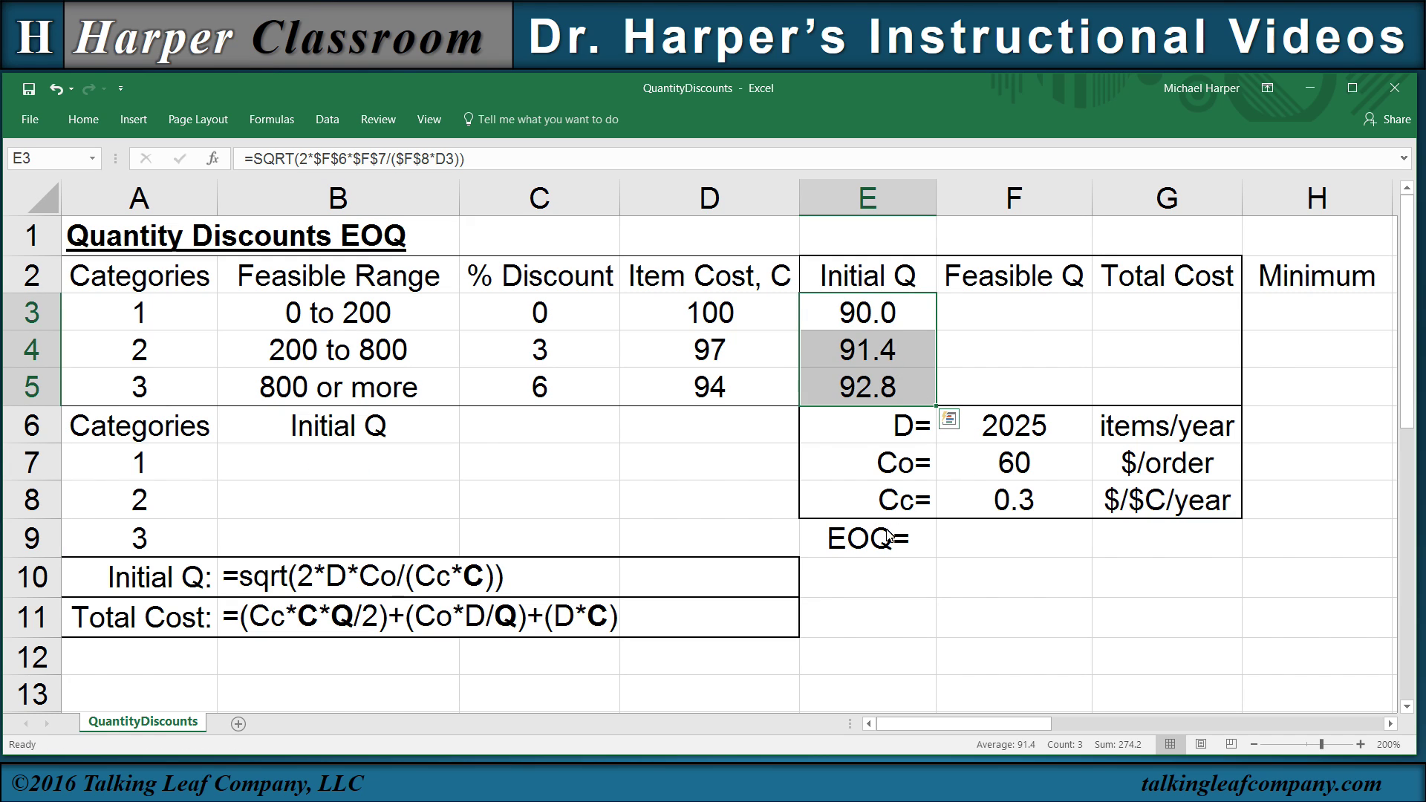
Step: Fill the Feasible Q column with =E3 in F3, 200 in F4 and 800 in F5
click(1014, 326)
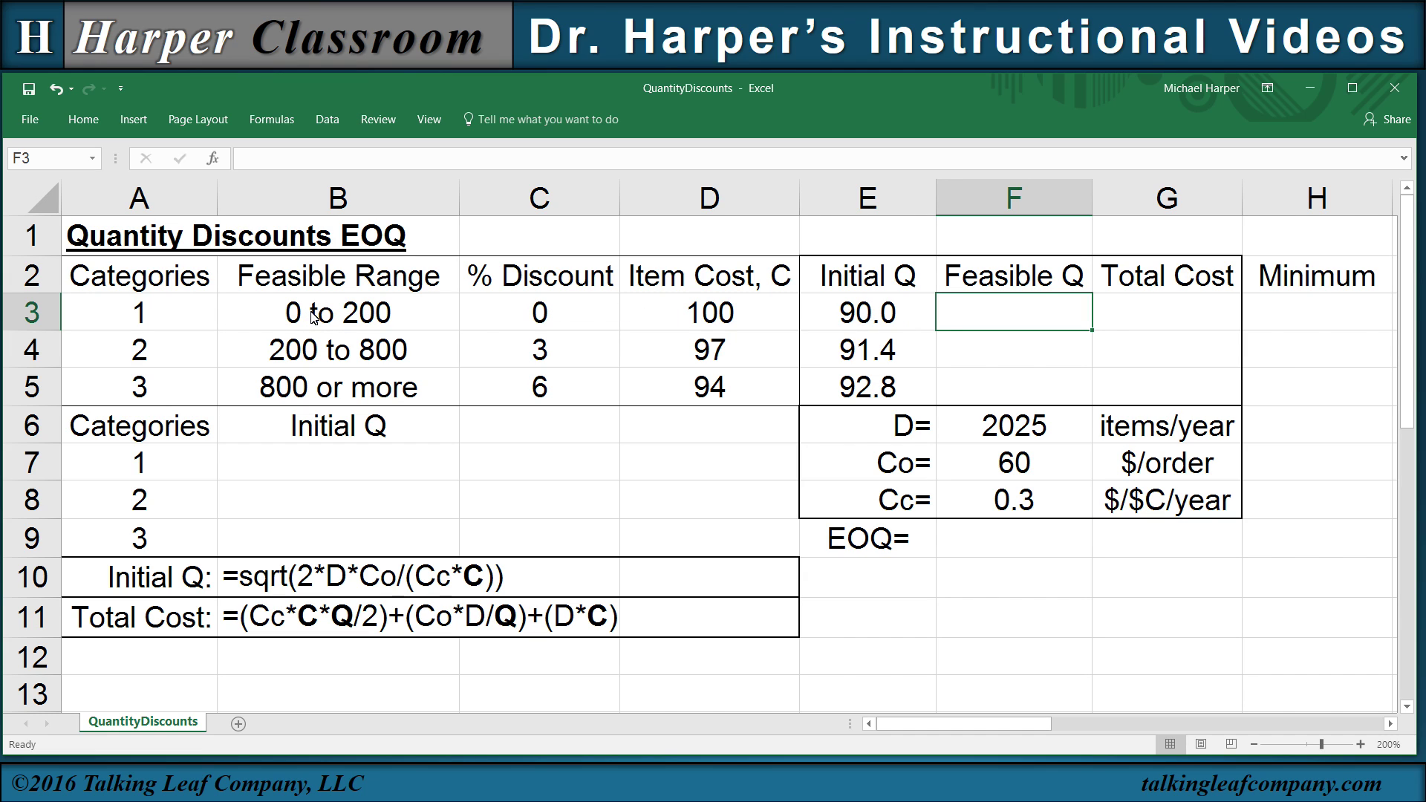
text(=)
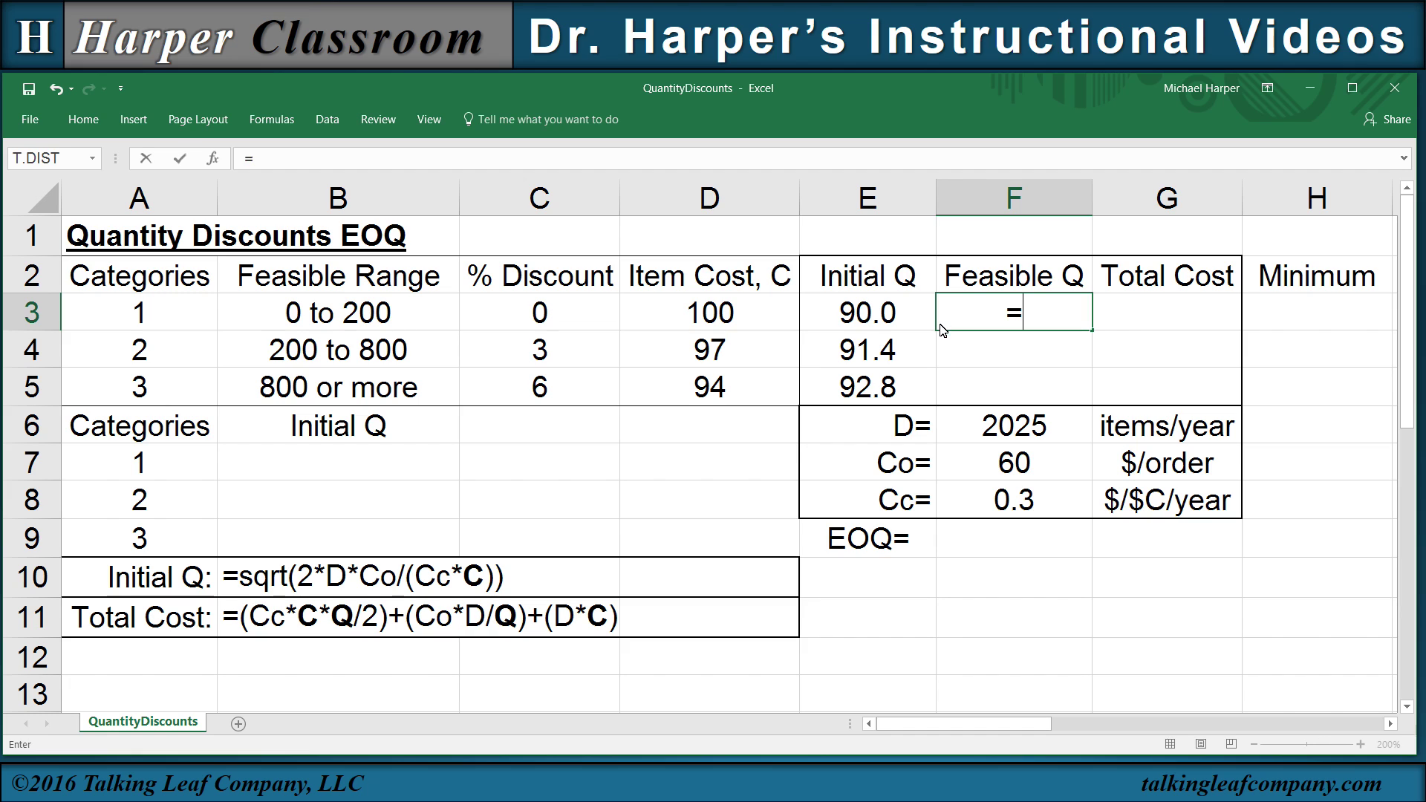
click(870, 320)
key(Return)
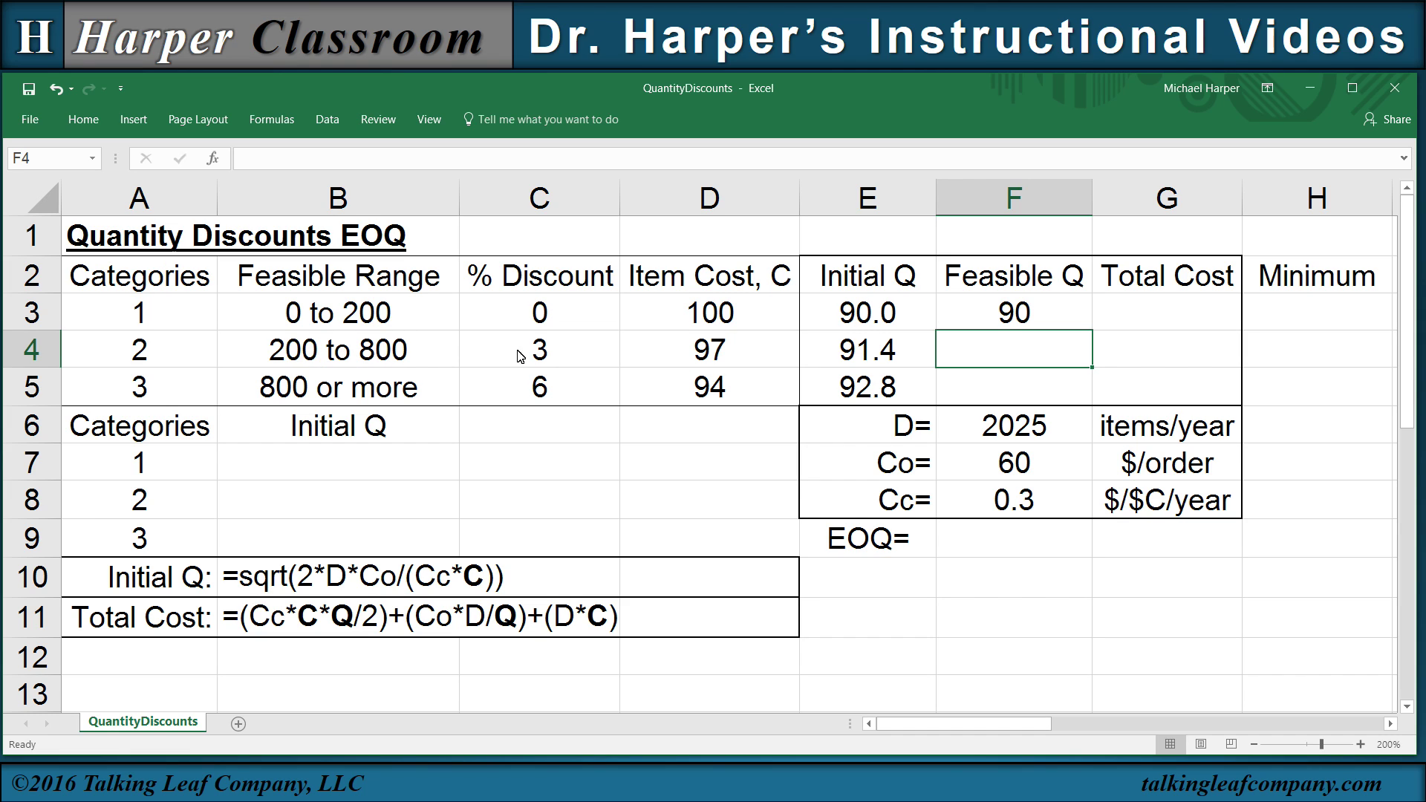
text(200)
key(Return)
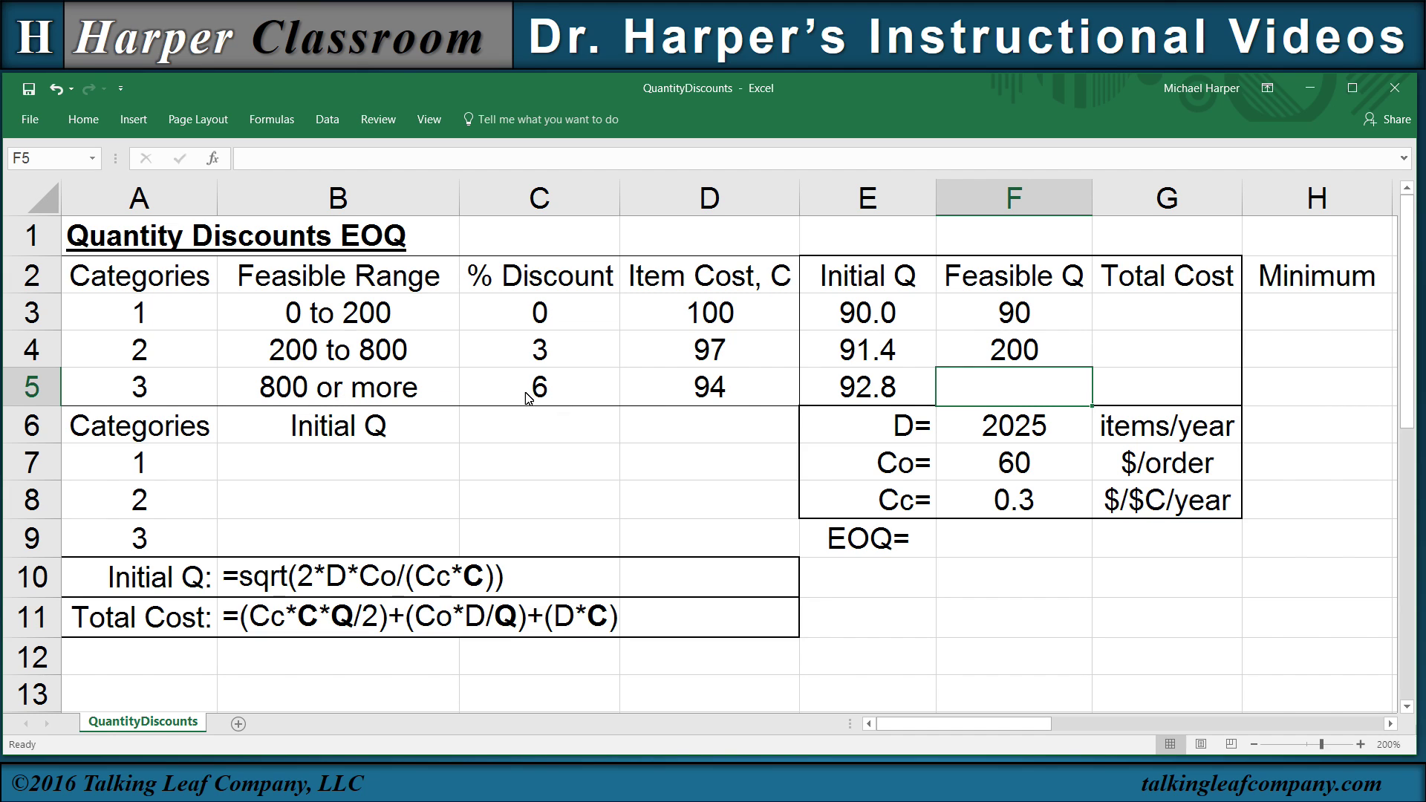
text(800)
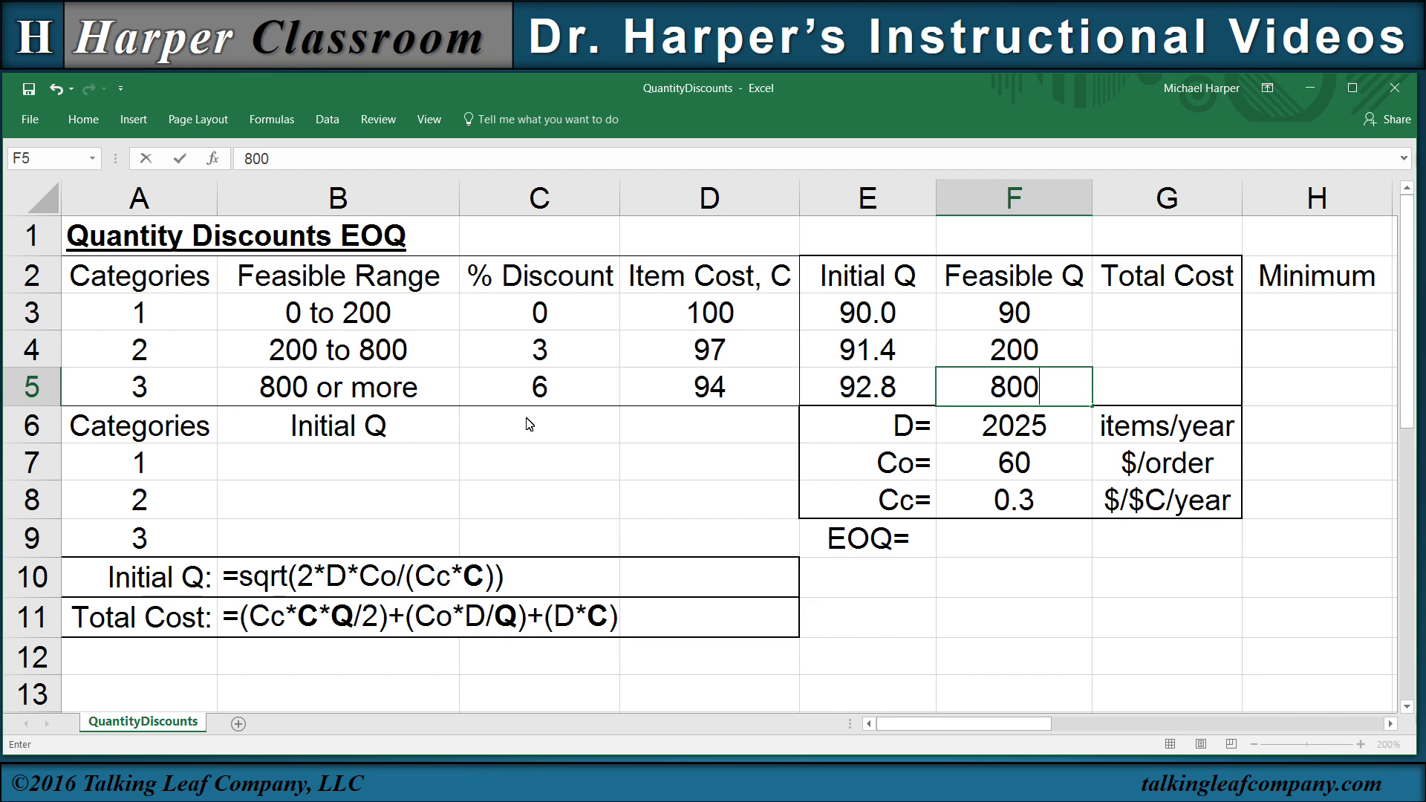
key(Return)
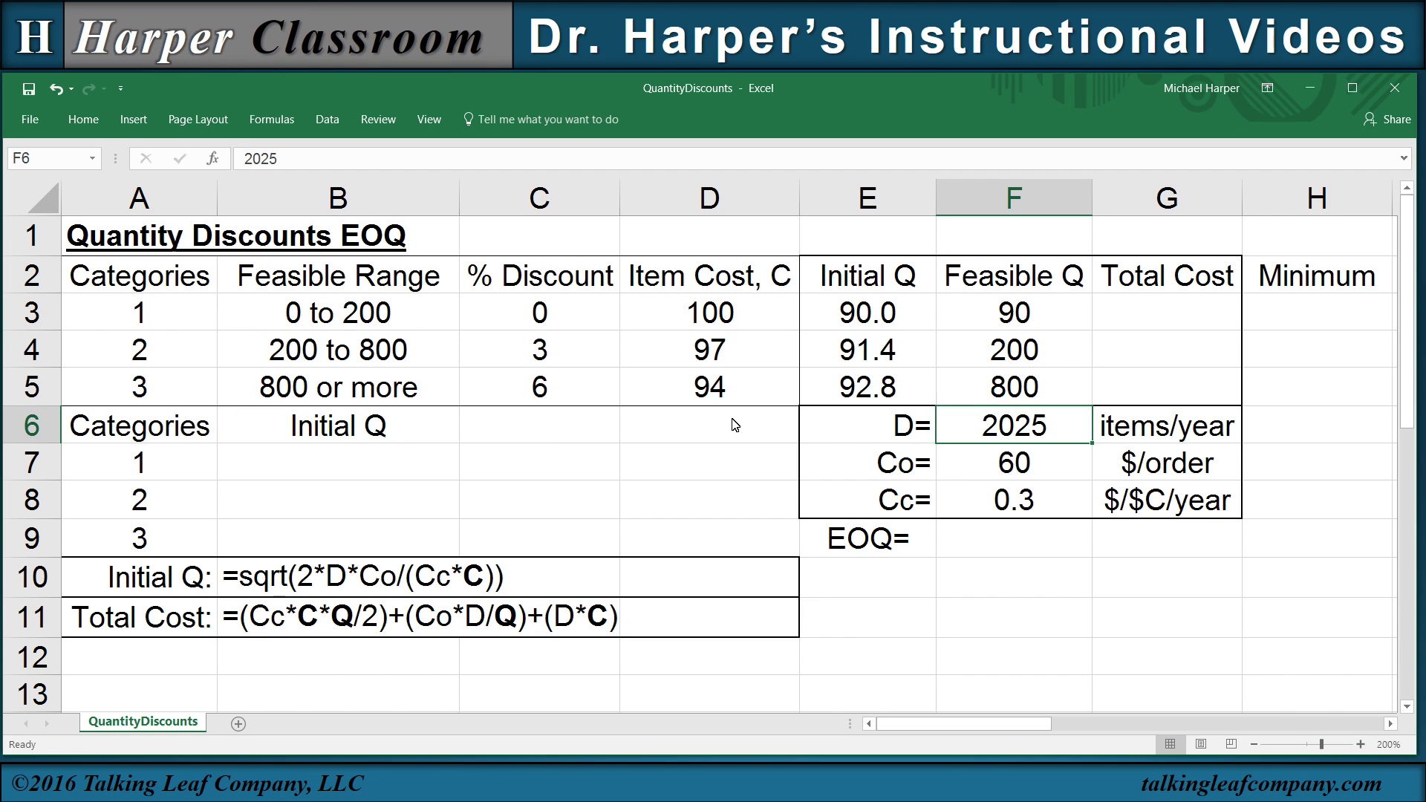
Step: Change the working table's heading in B6 to a reference to the Total Cost heading, =G2
click(1173, 319)
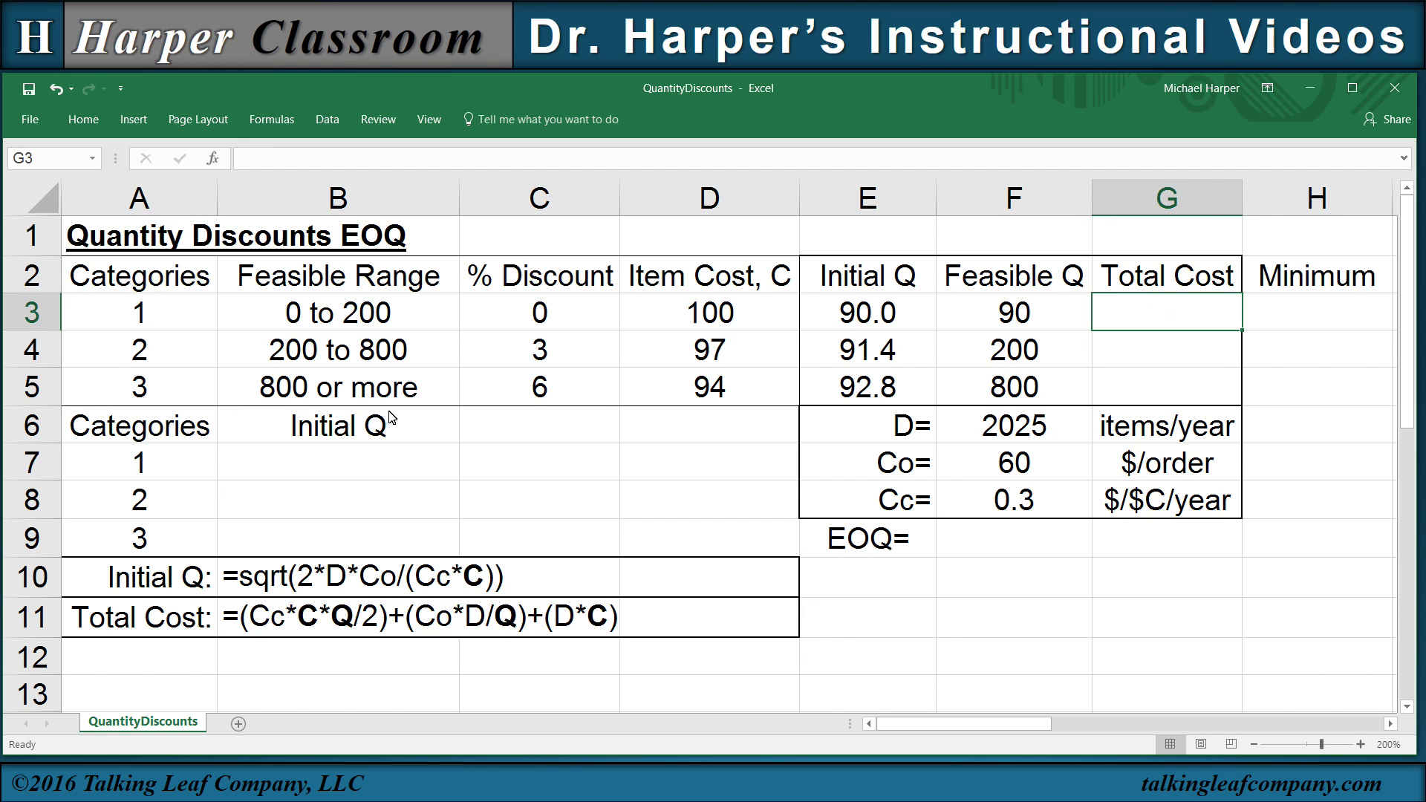
click(342, 432)
text(=)
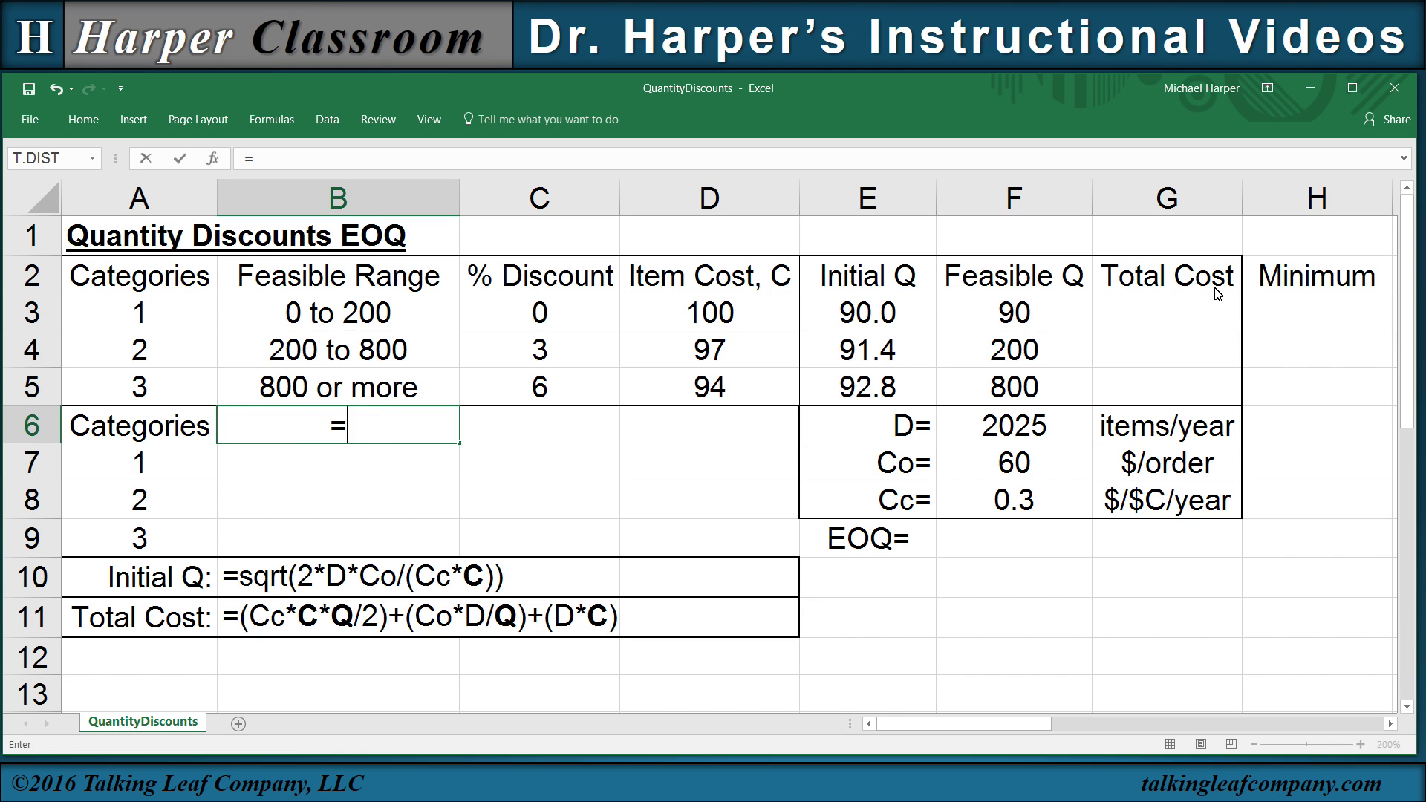
click(1171, 286)
key(Return)
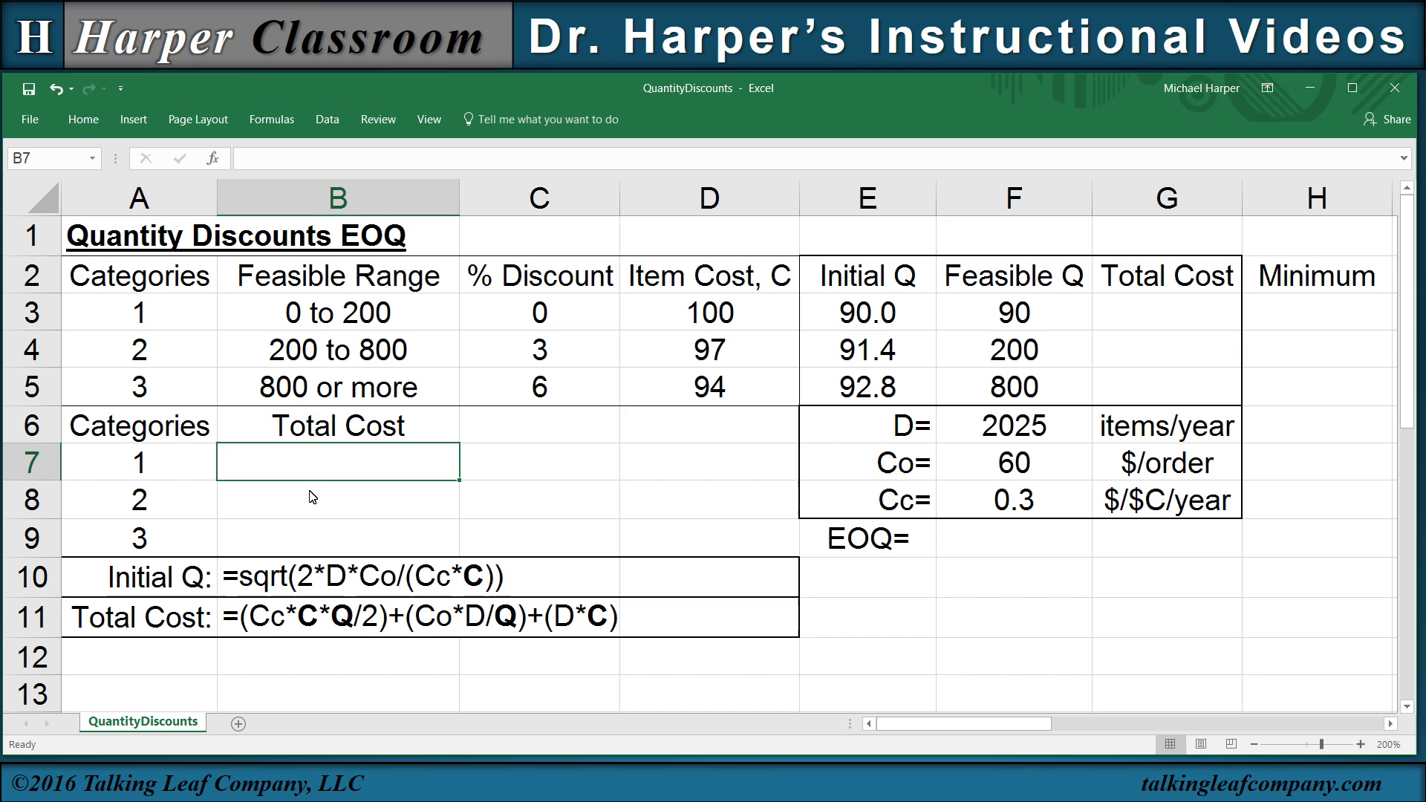
Step: Start the Total Cost formula in B7 with the carrying cost term =$F$8*D3*F3/2, followed by a plus sign
text(=)
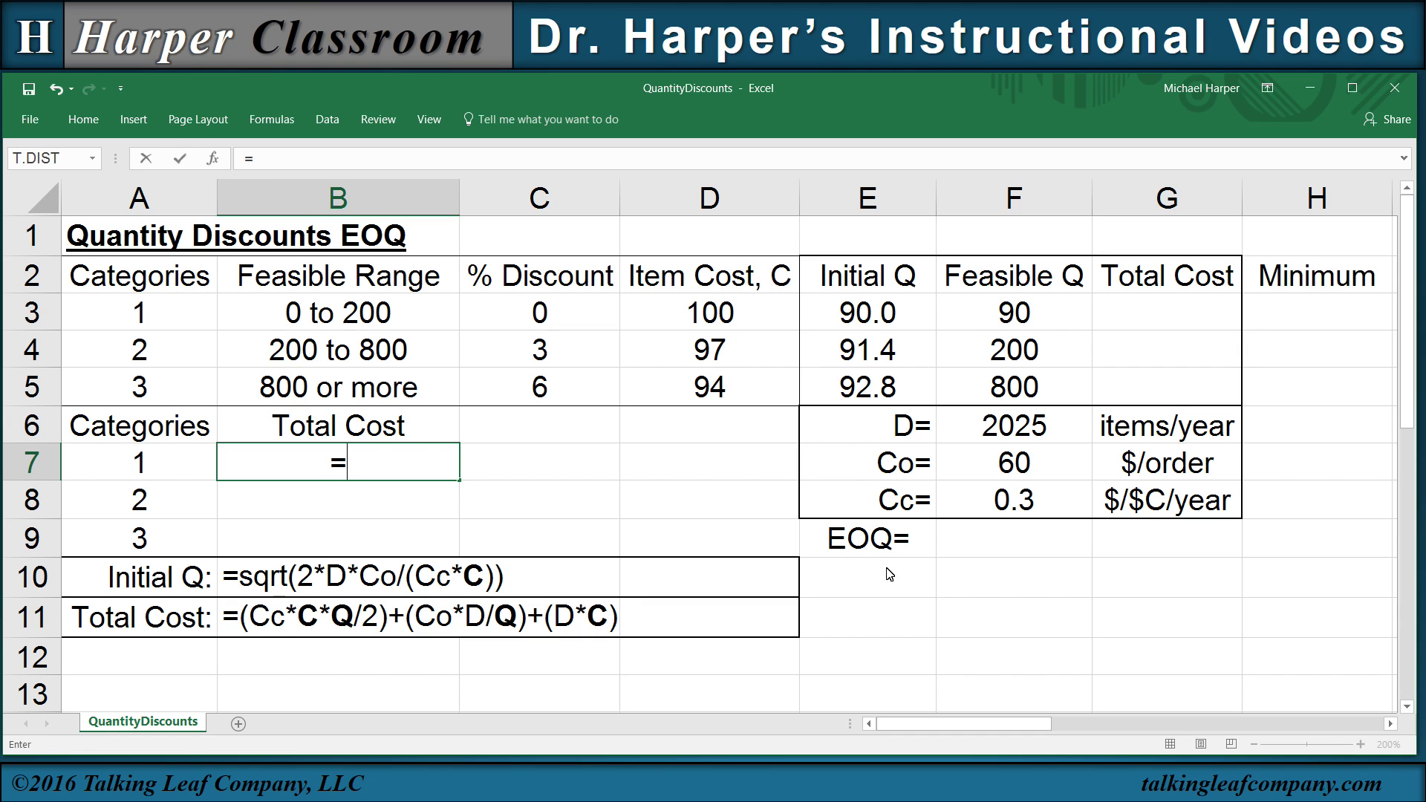
click(1023, 505)
key(F4)
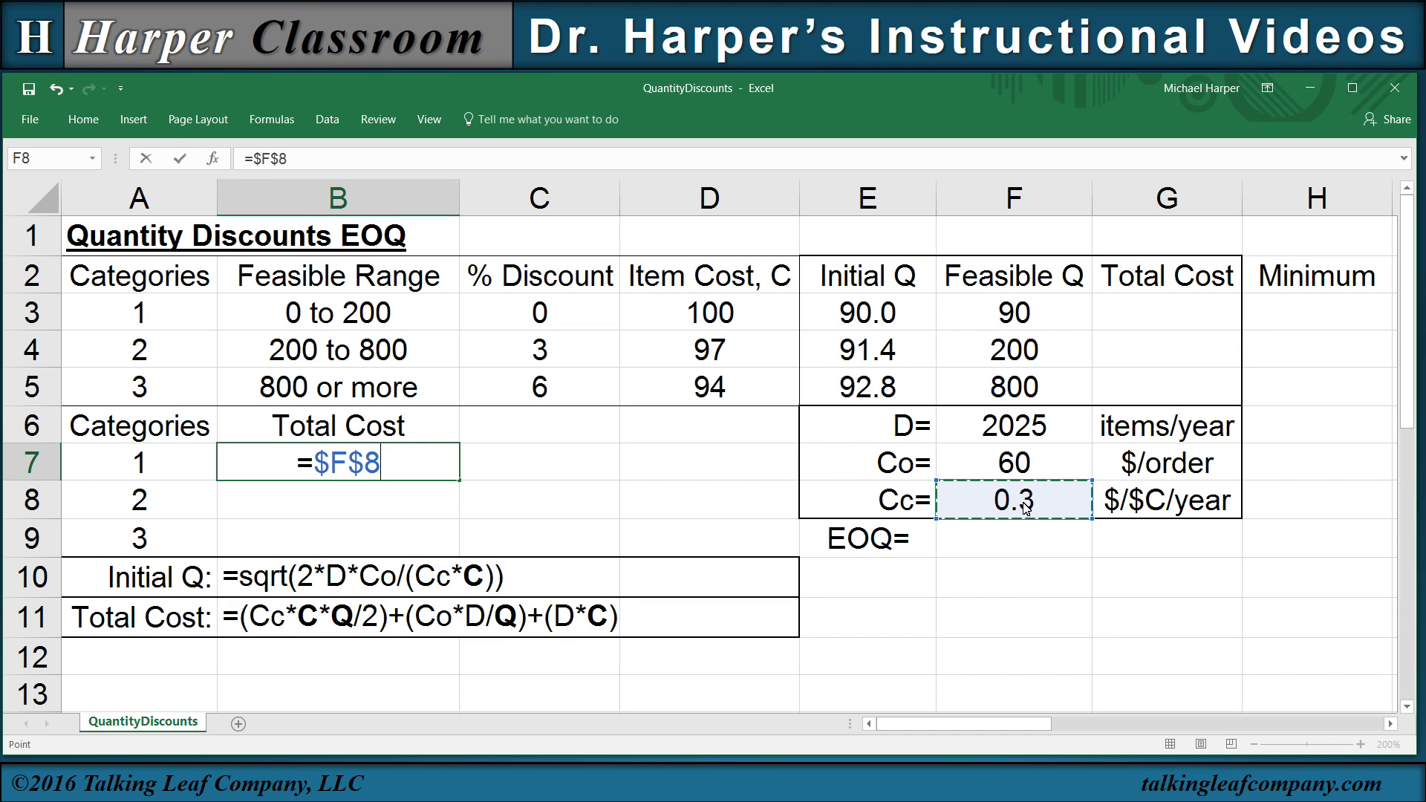
text(*)
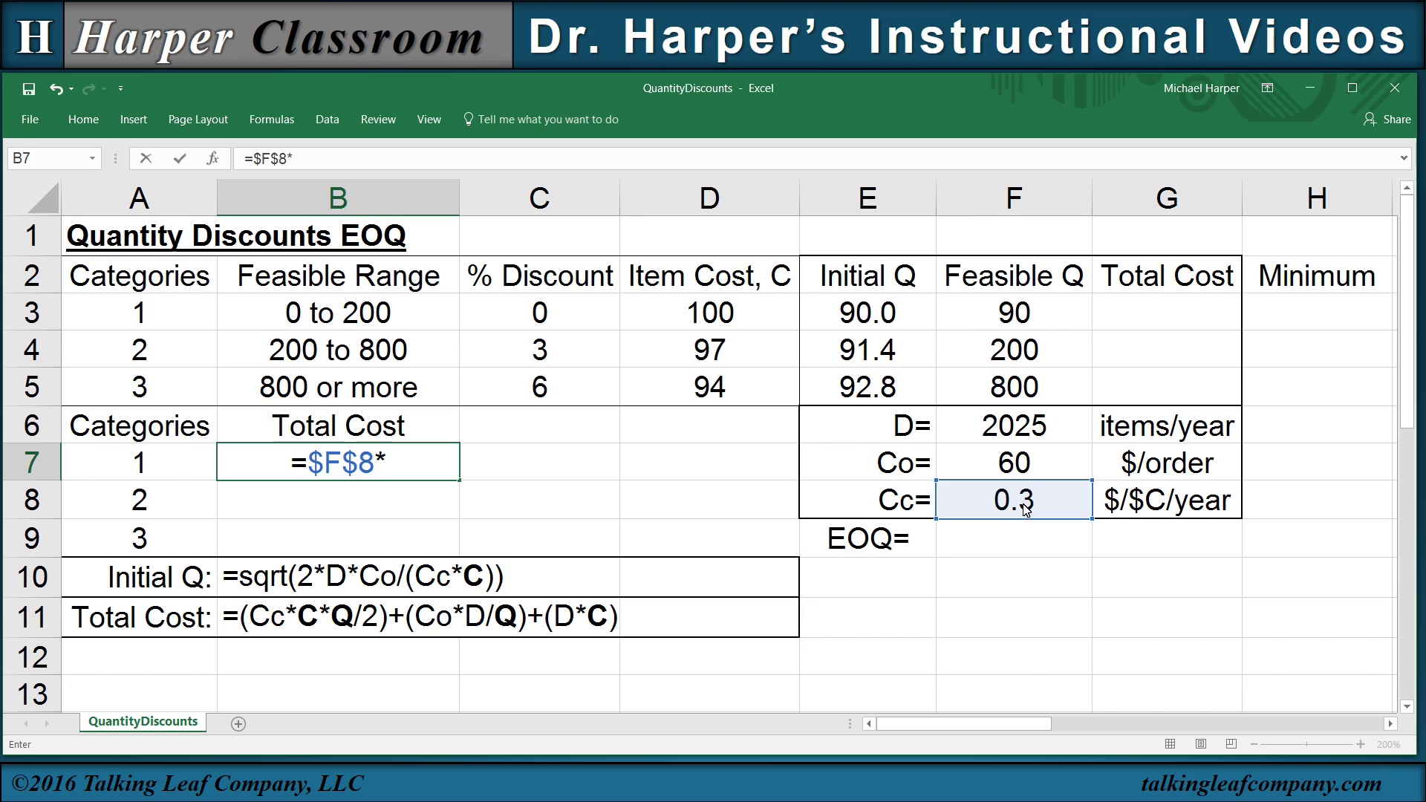
click(724, 318)
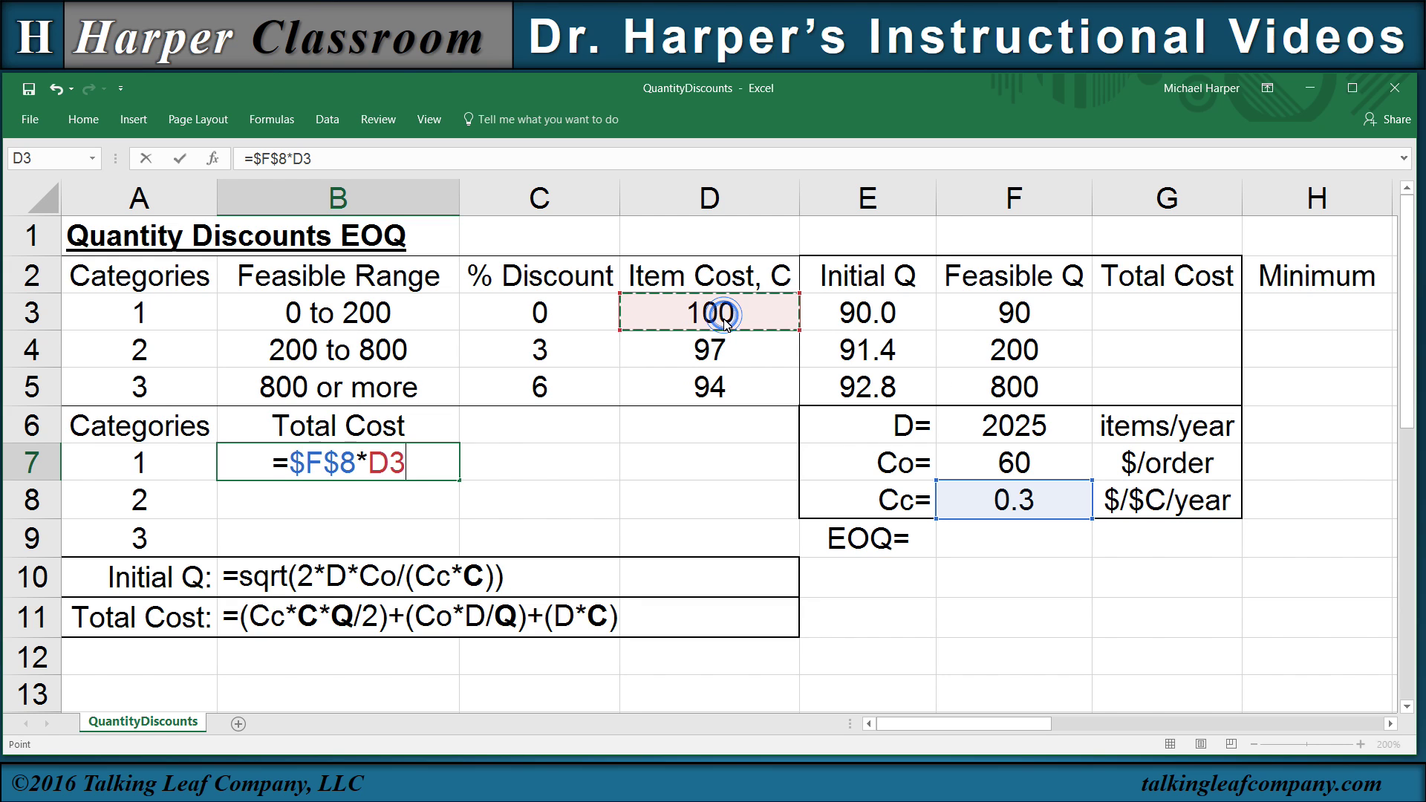
text(*)
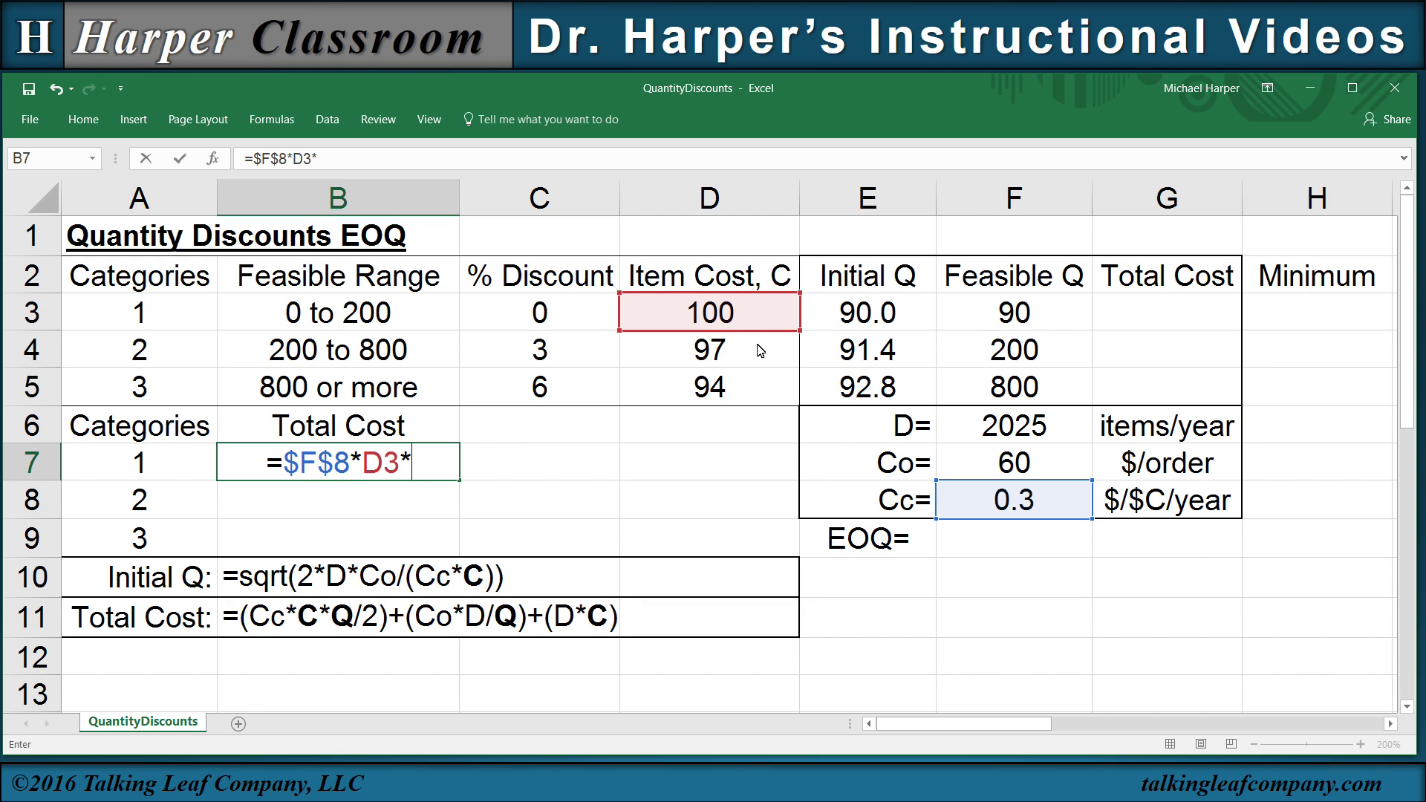
click(1017, 321)
text(/)
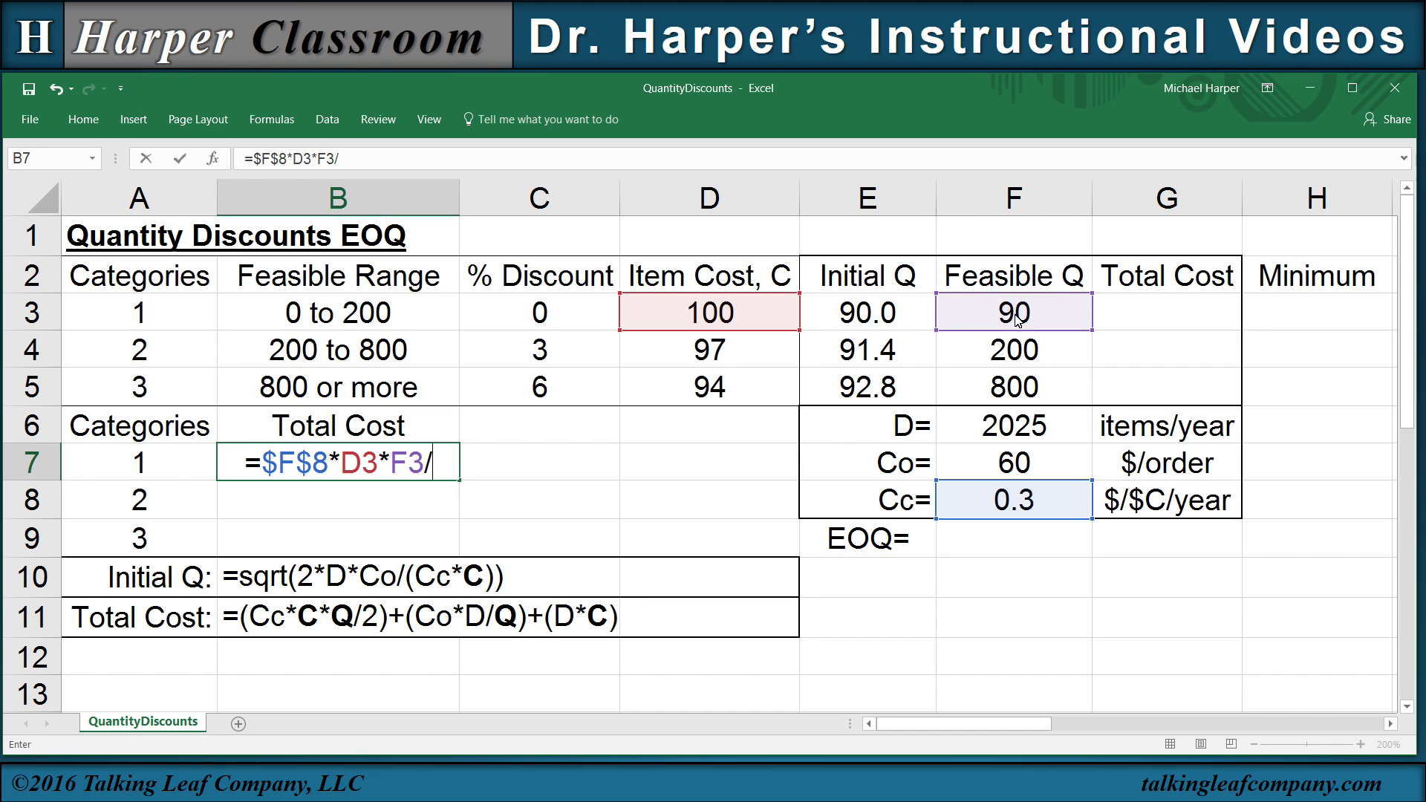
text(2+)
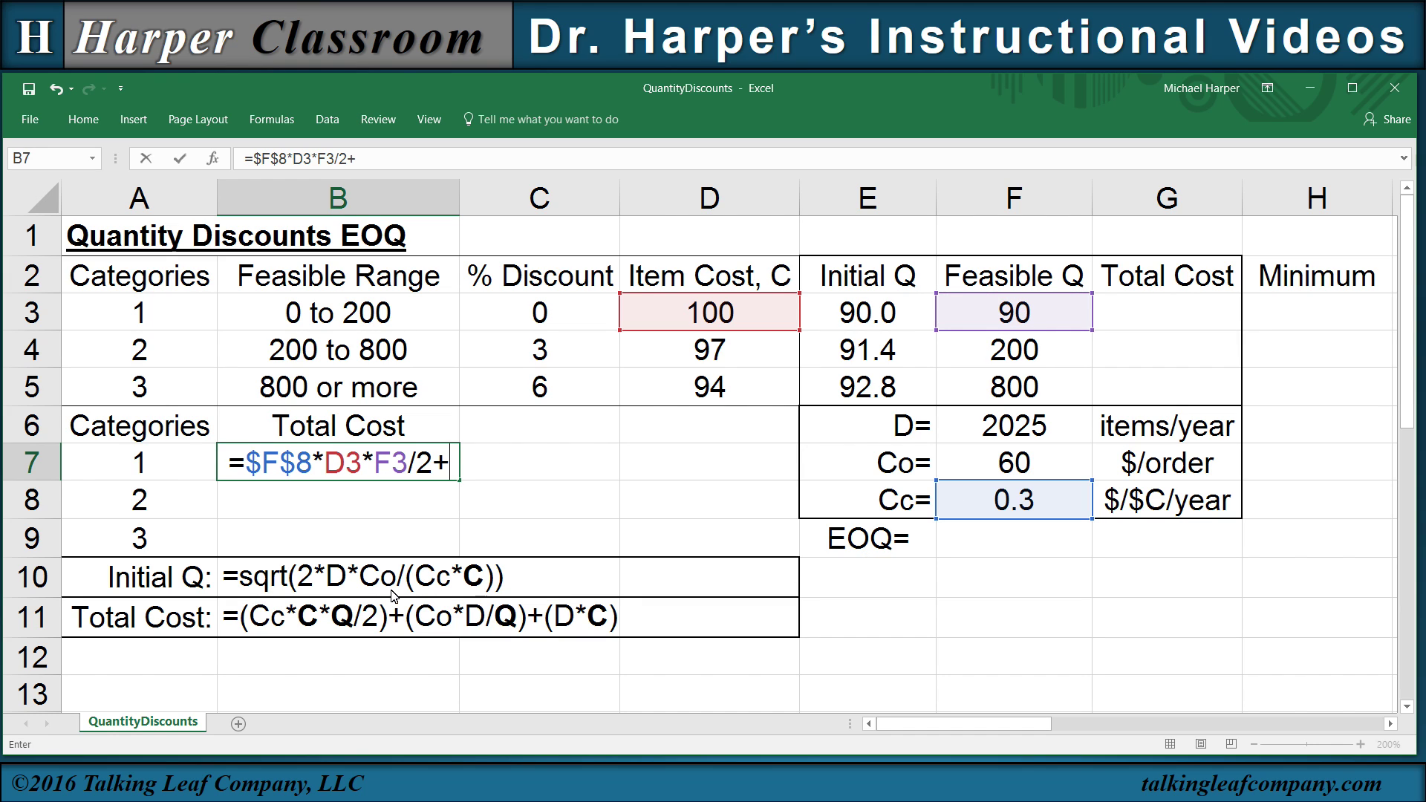
Step: Continue the B7 formula with the ordering cost term $F$7*$F$6/F3, followed by a plus sign
click(1013, 464)
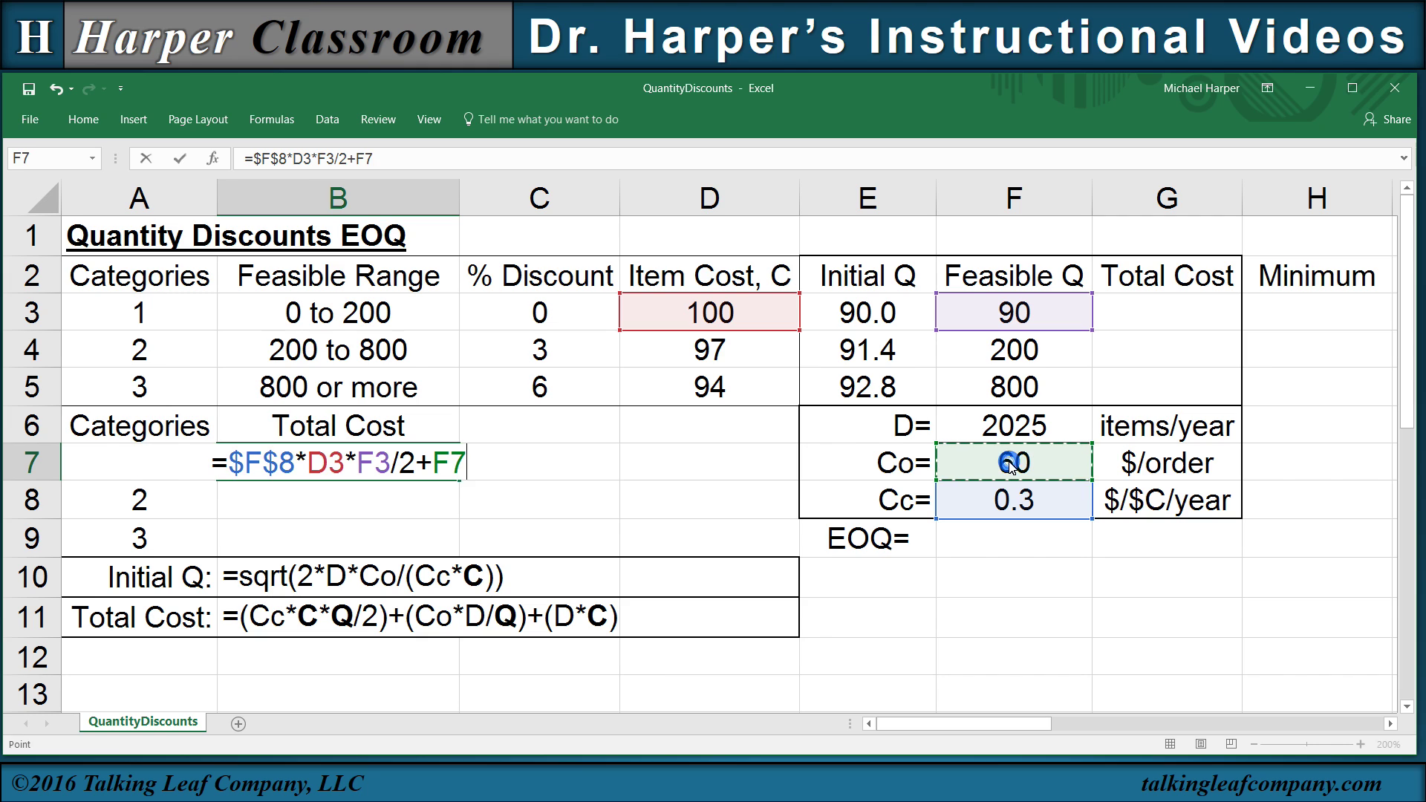
key(F4)
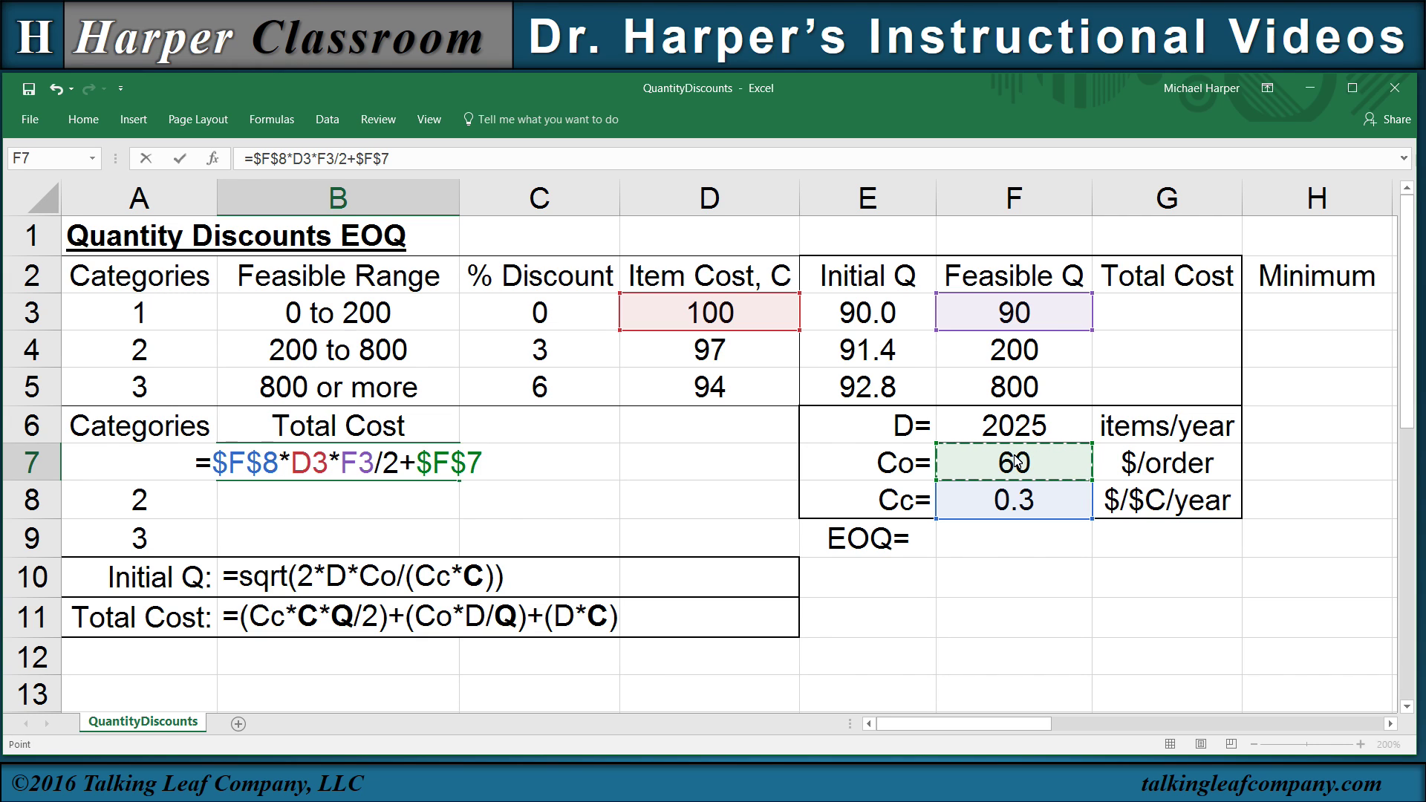
text(*)
click(1015, 438)
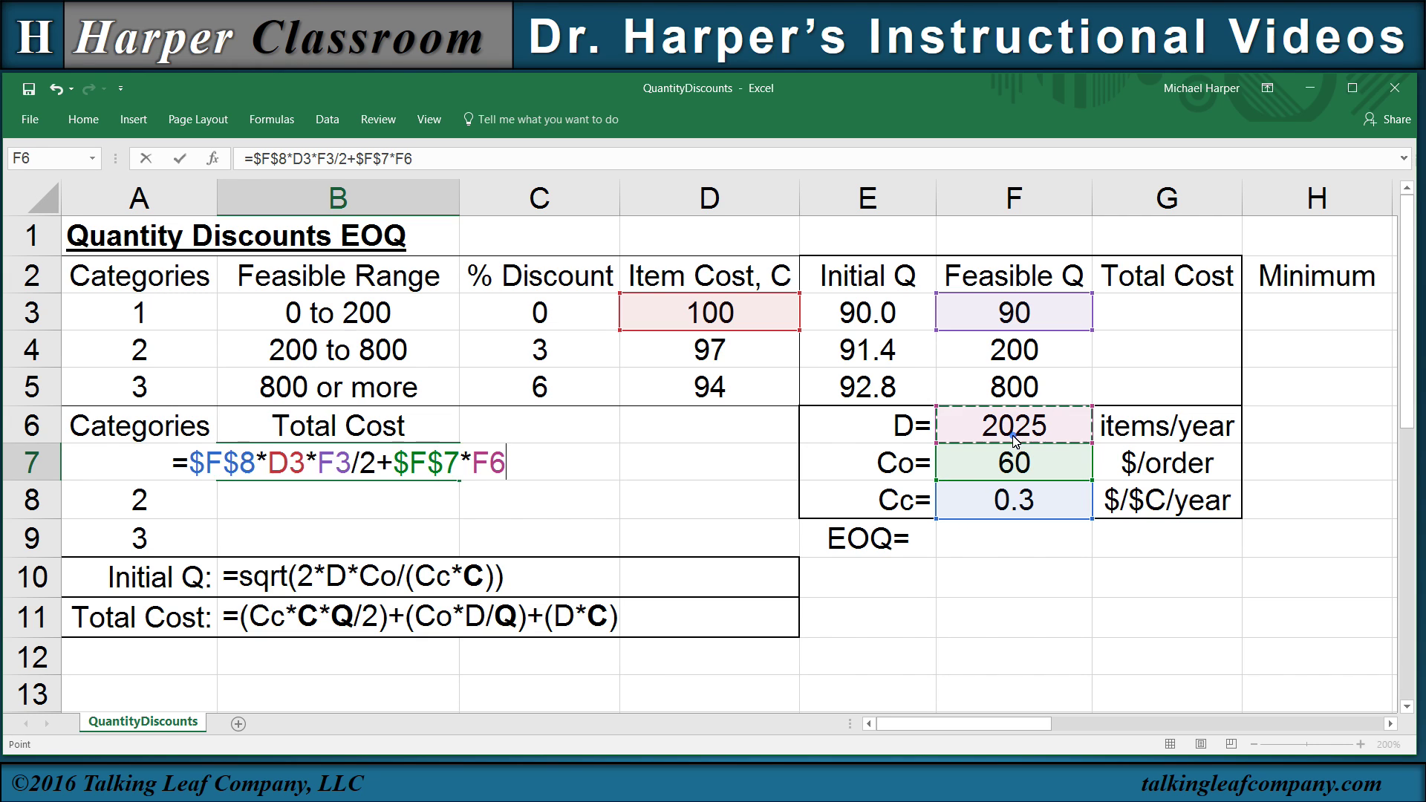
key(F4)
text(/)
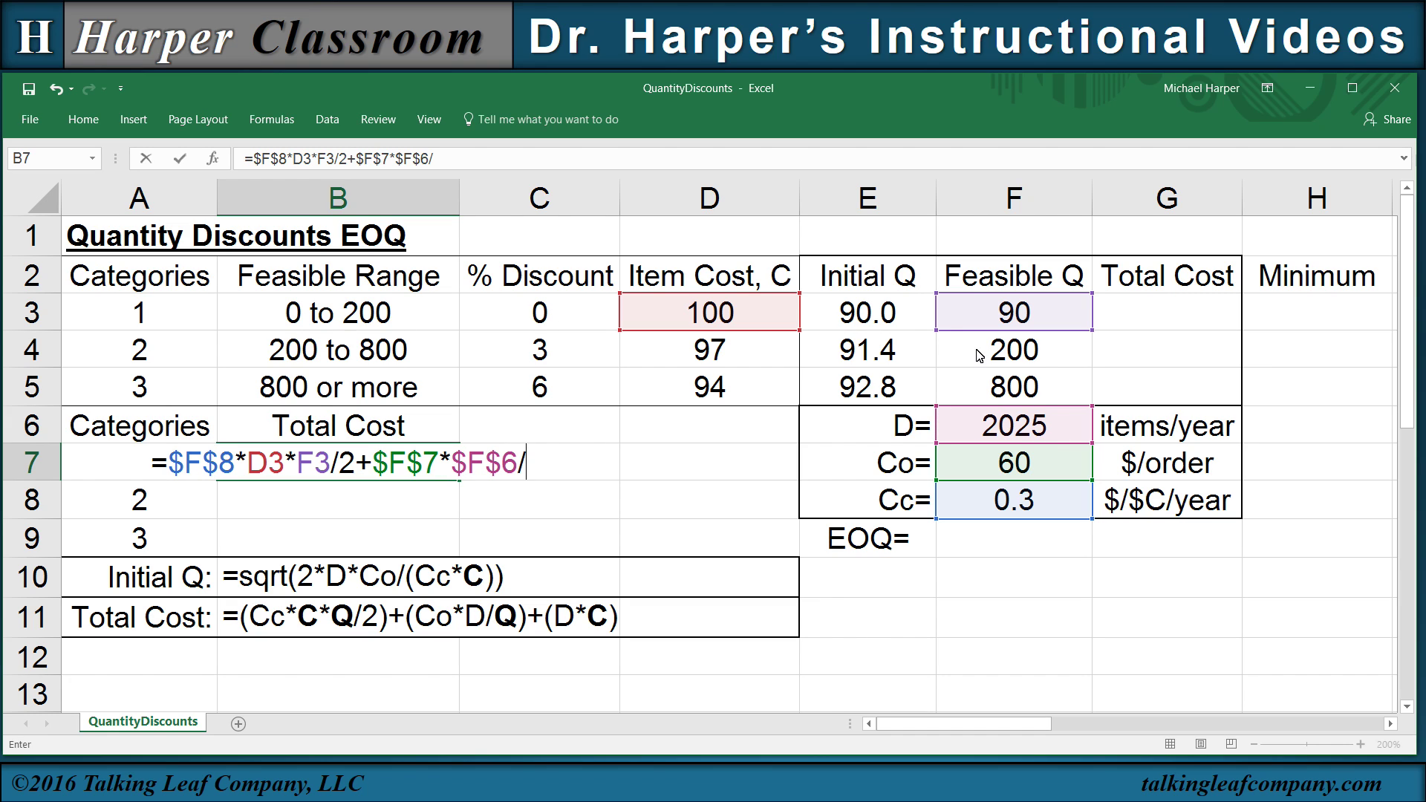
click(1019, 326)
text(+)
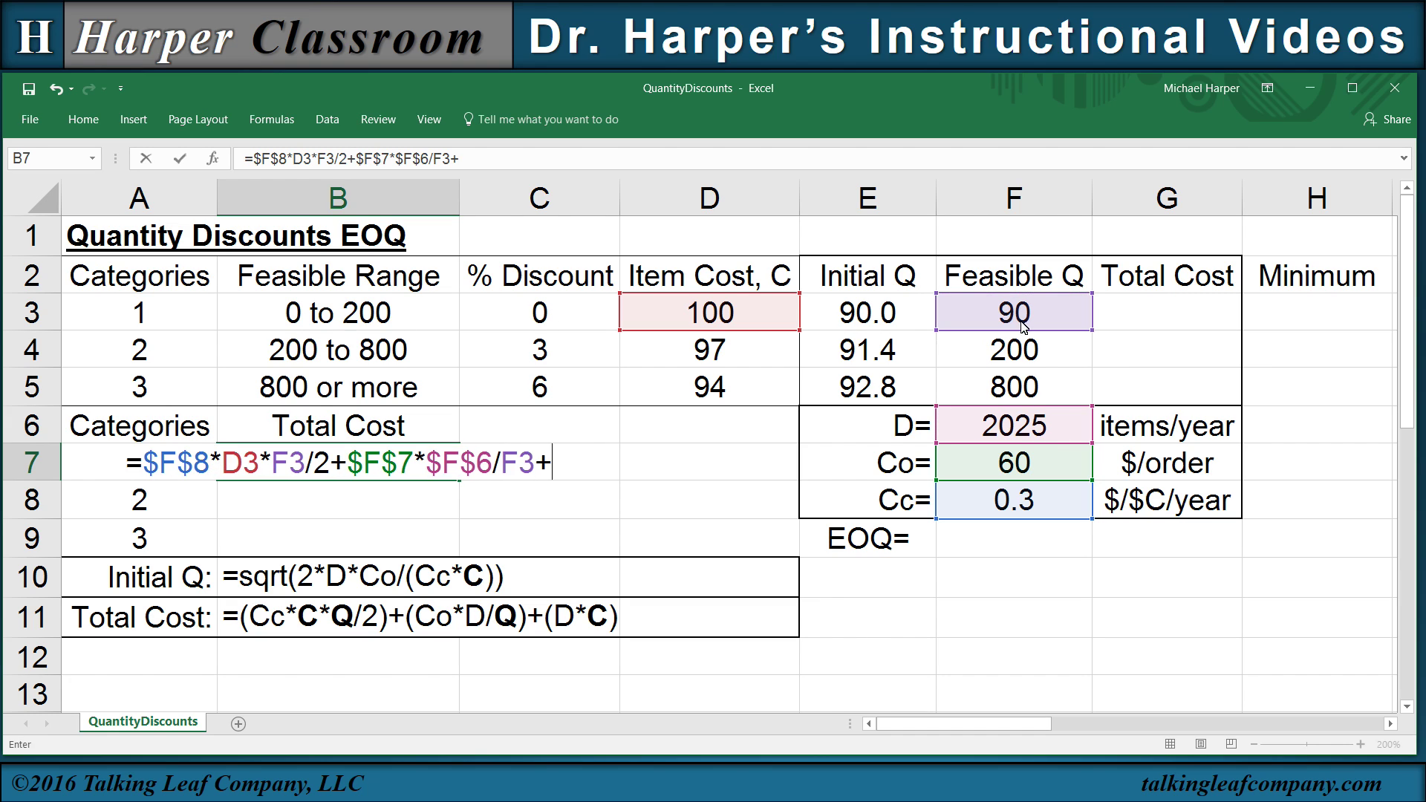
Step: Finish the B7 formula with the item cost term $F$6*D3 and copy it down through B9
click(1024, 430)
key(F4)
text(*)
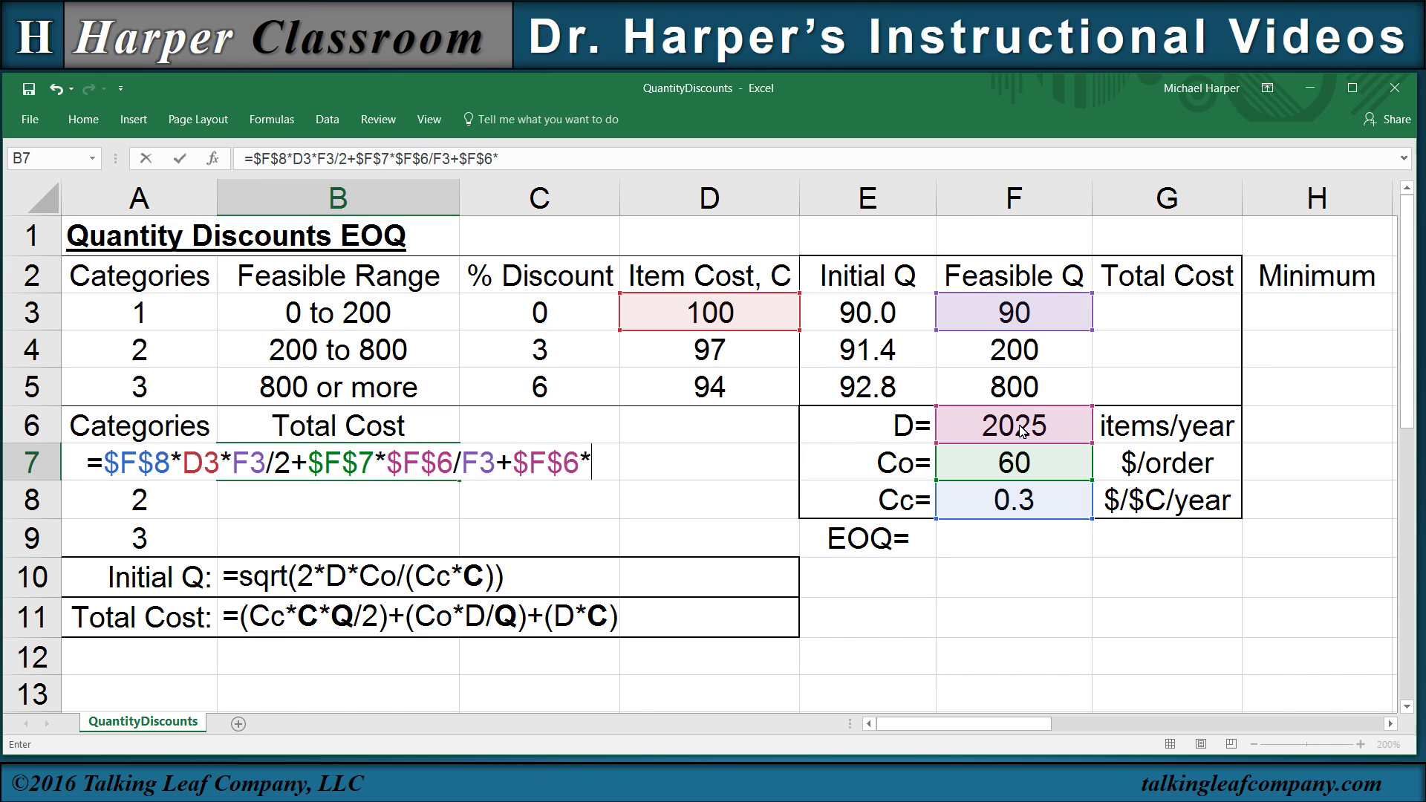
click(717, 321)
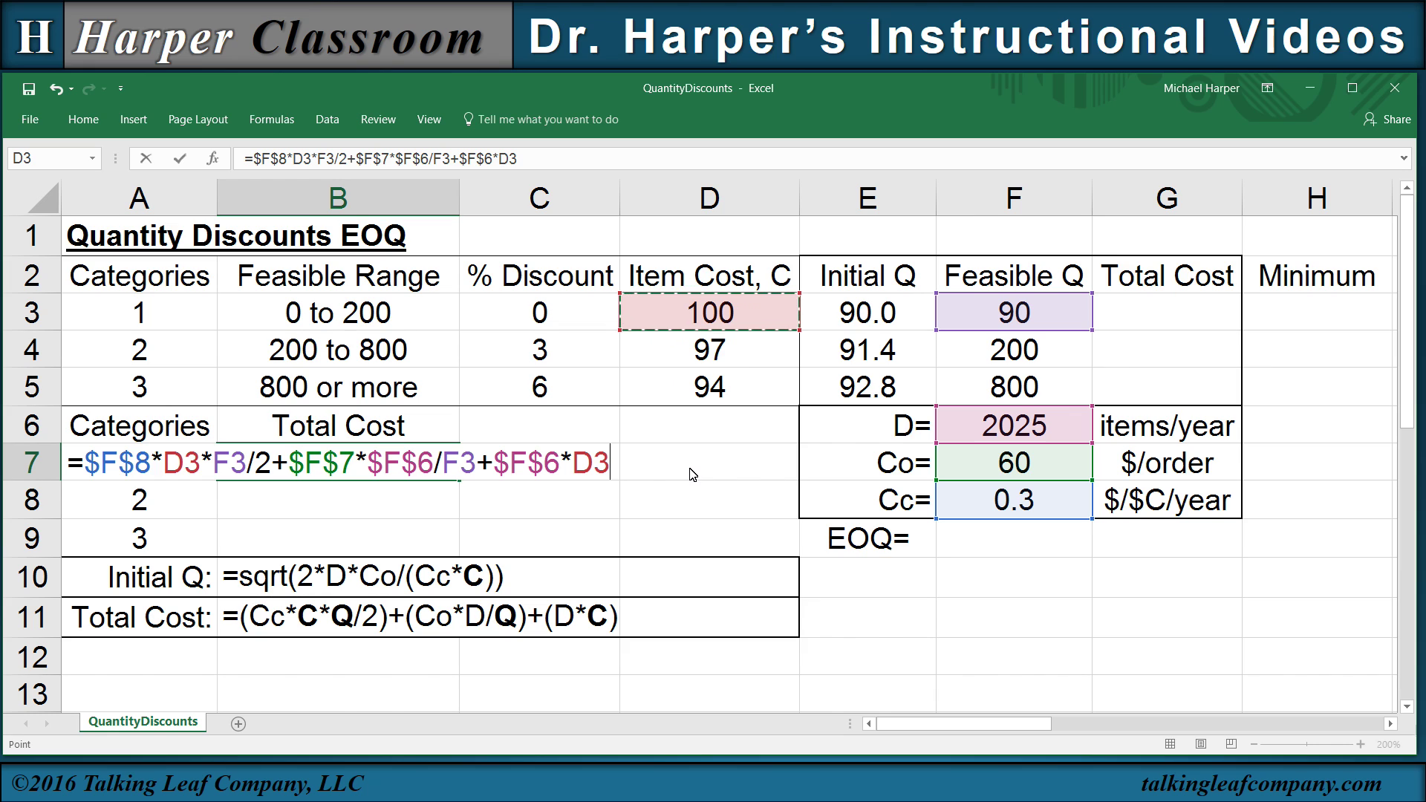
key(Return)
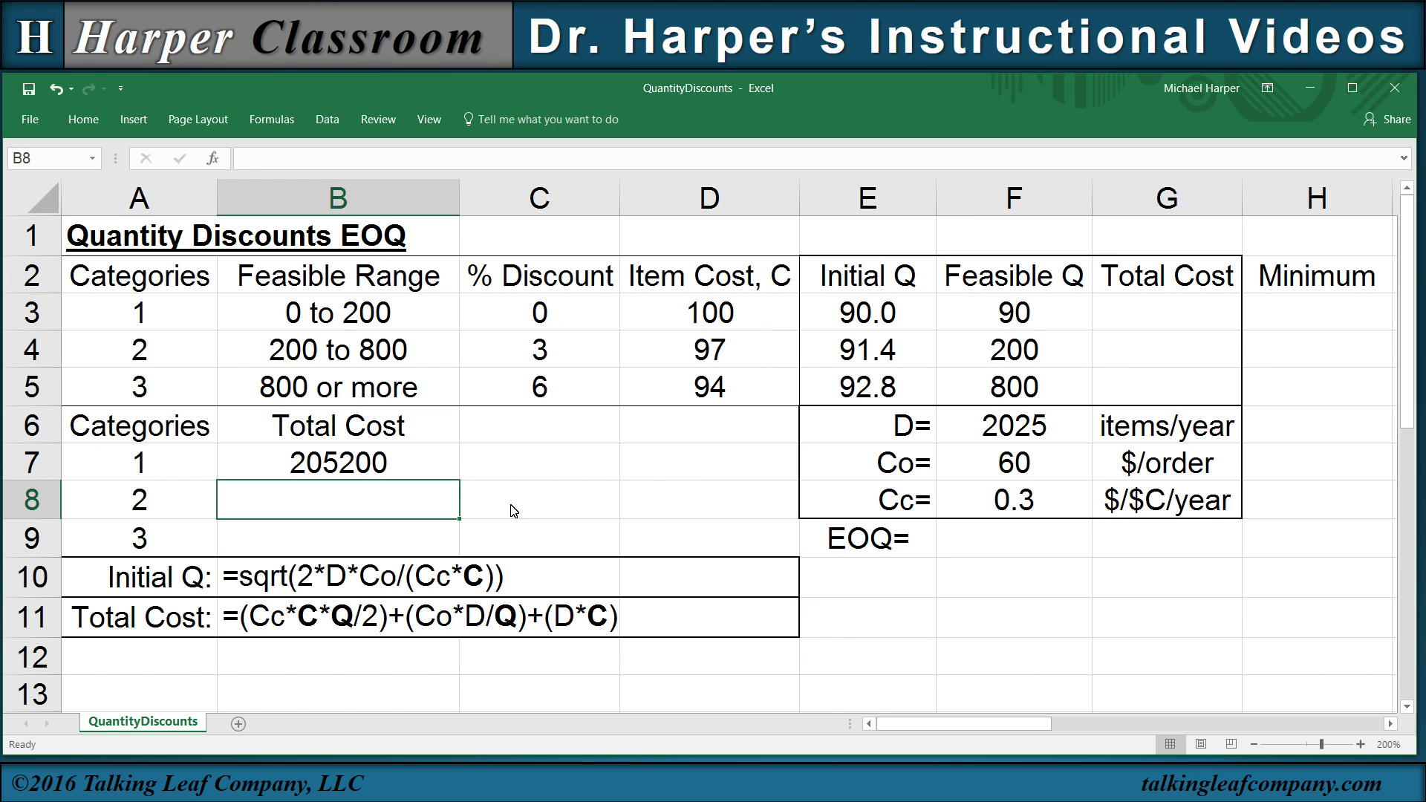
click(373, 470)
drag(459, 480, 457, 553)
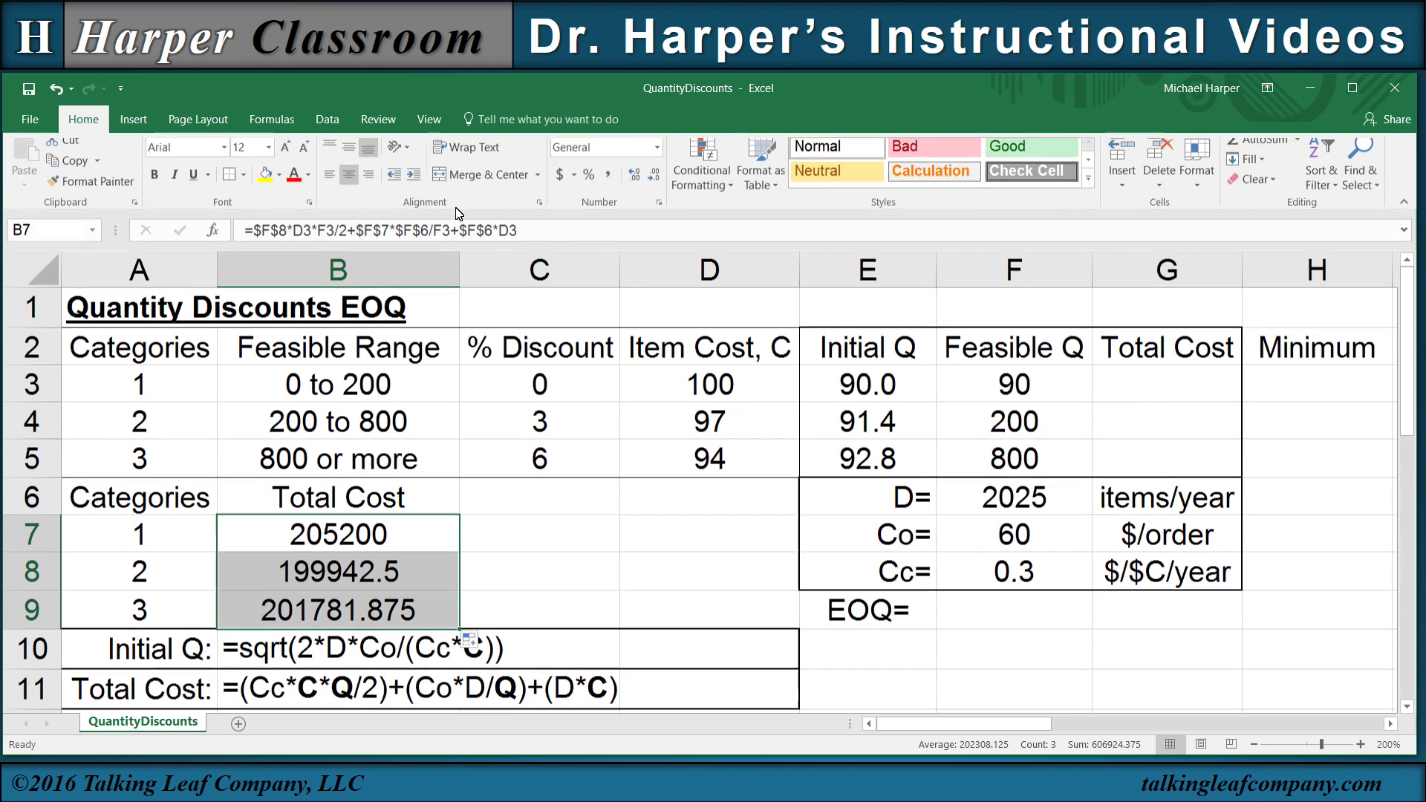
Step: Format B7:B9 to zero decimal places and move the values to G3:G5 in the upper table's Total Cost column
key(ctrl+F1)
click(654, 180)
click(654, 181)
click(655, 182)
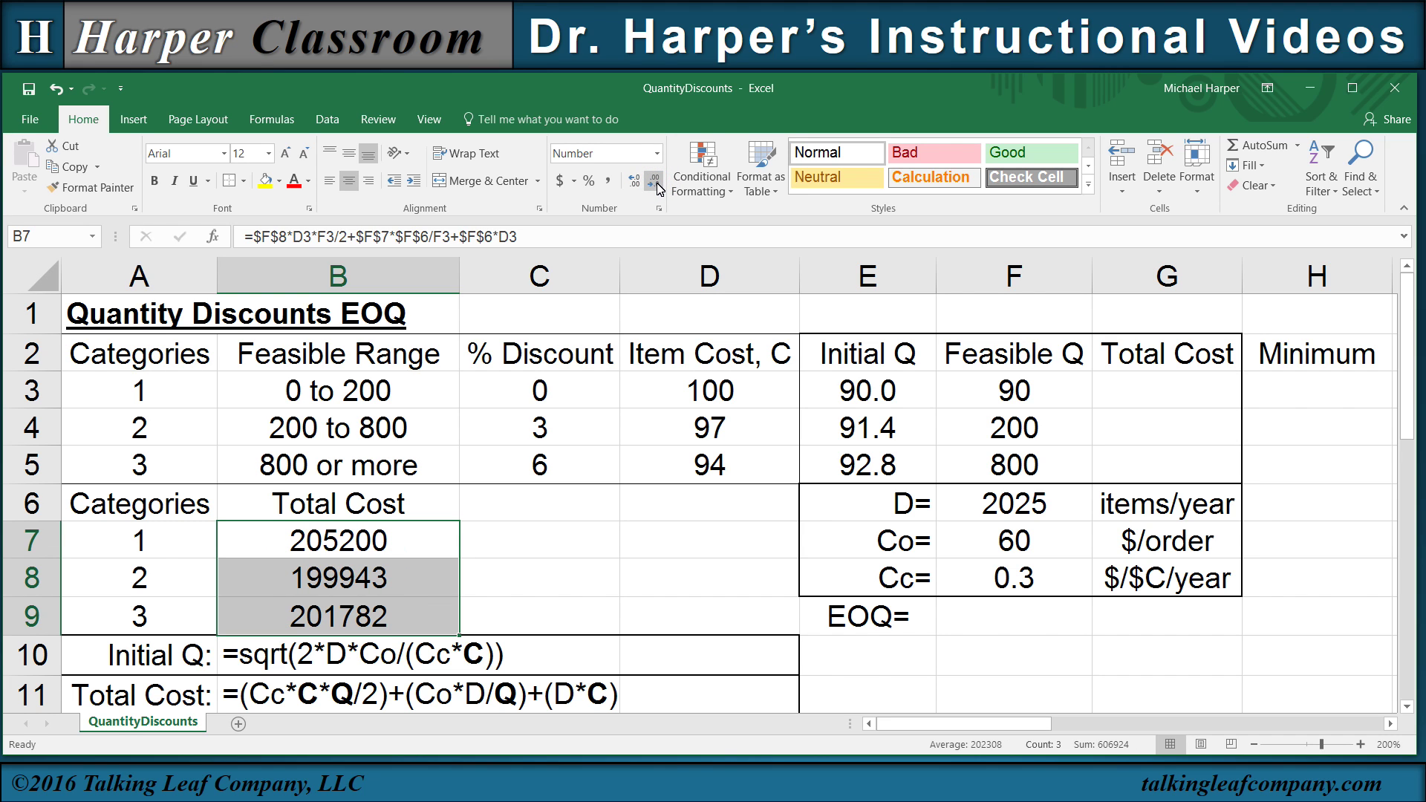
key(ctrl+F1)
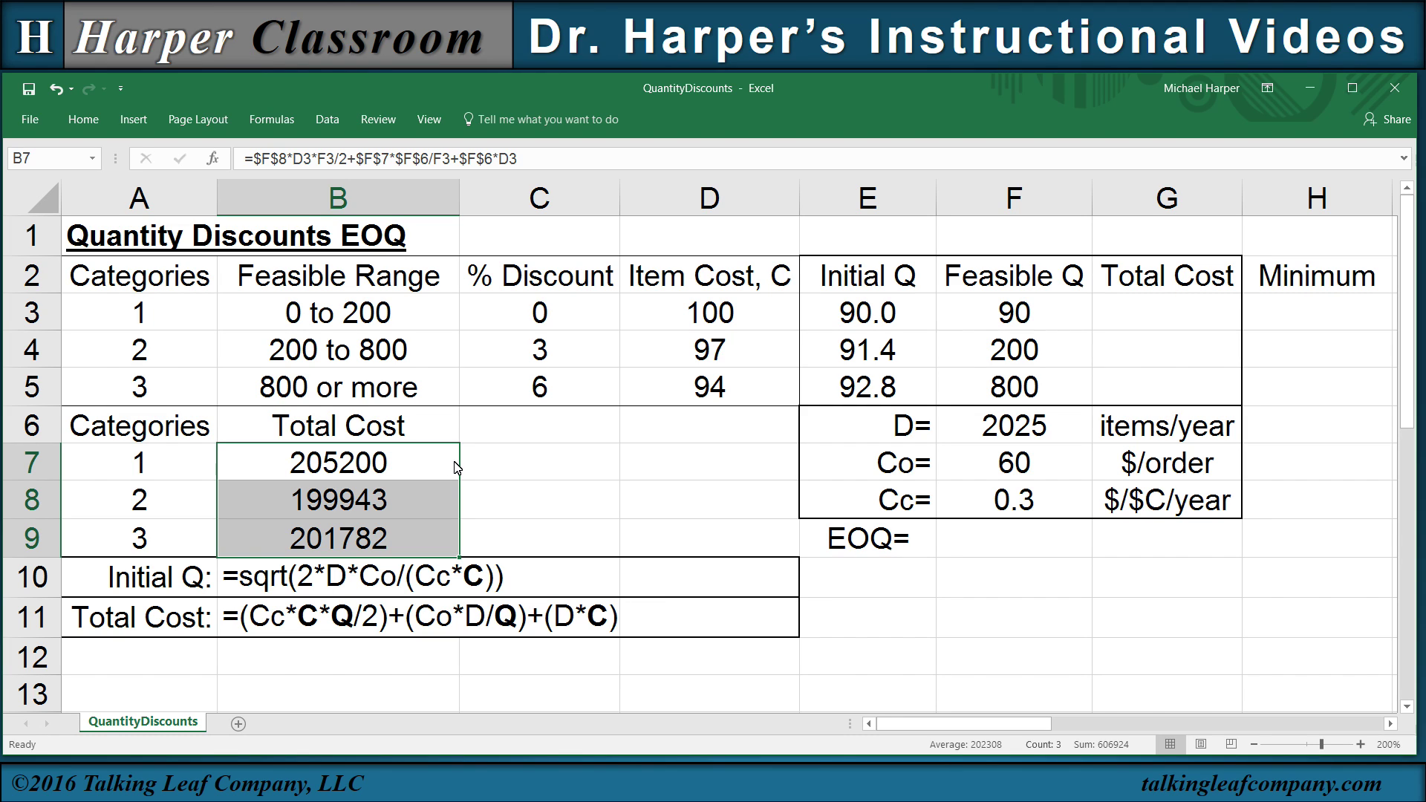
drag(461, 458, 1143, 342)
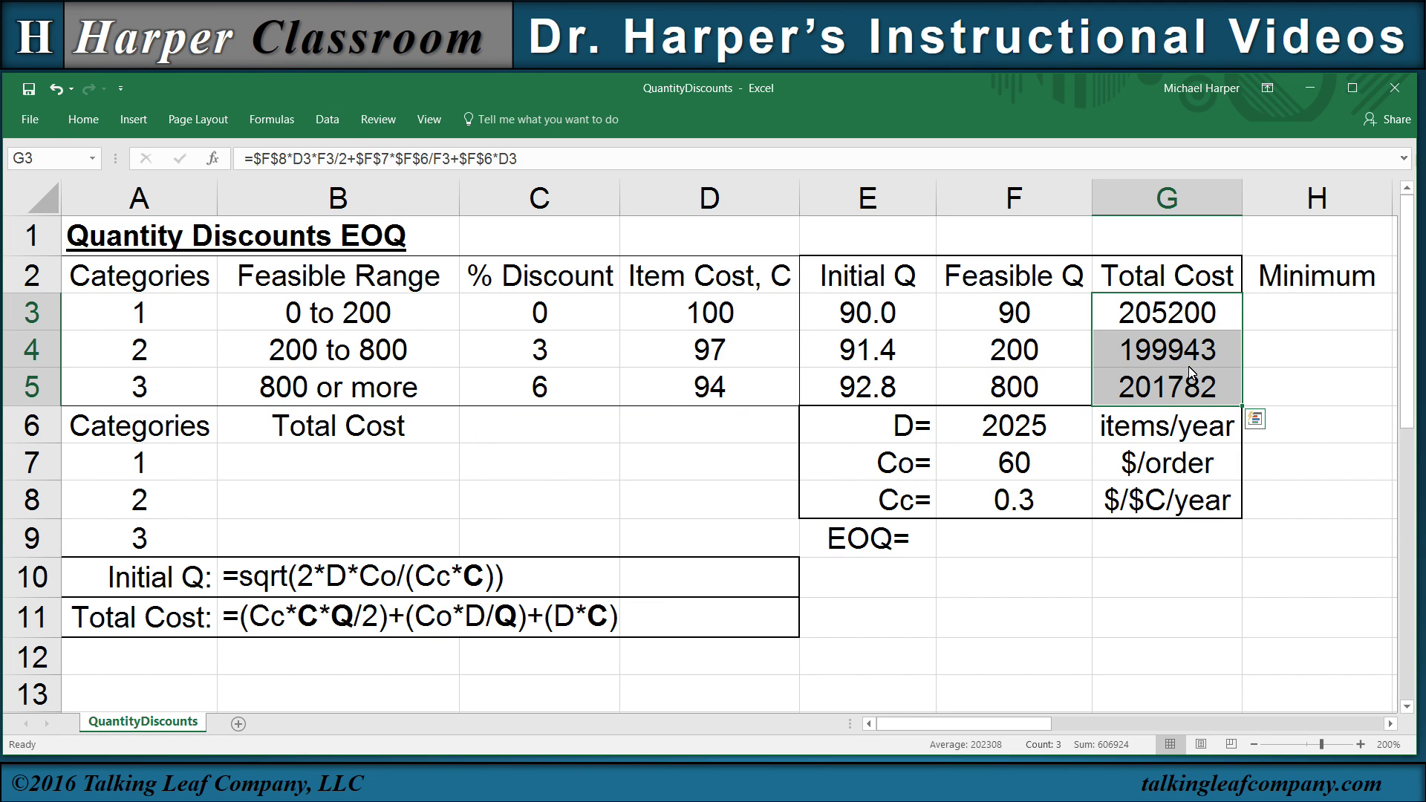
Step: Start an IF formula in H3 under Minimum that tests whether G3 equals MIN($G$3:$G$5)
click(1304, 319)
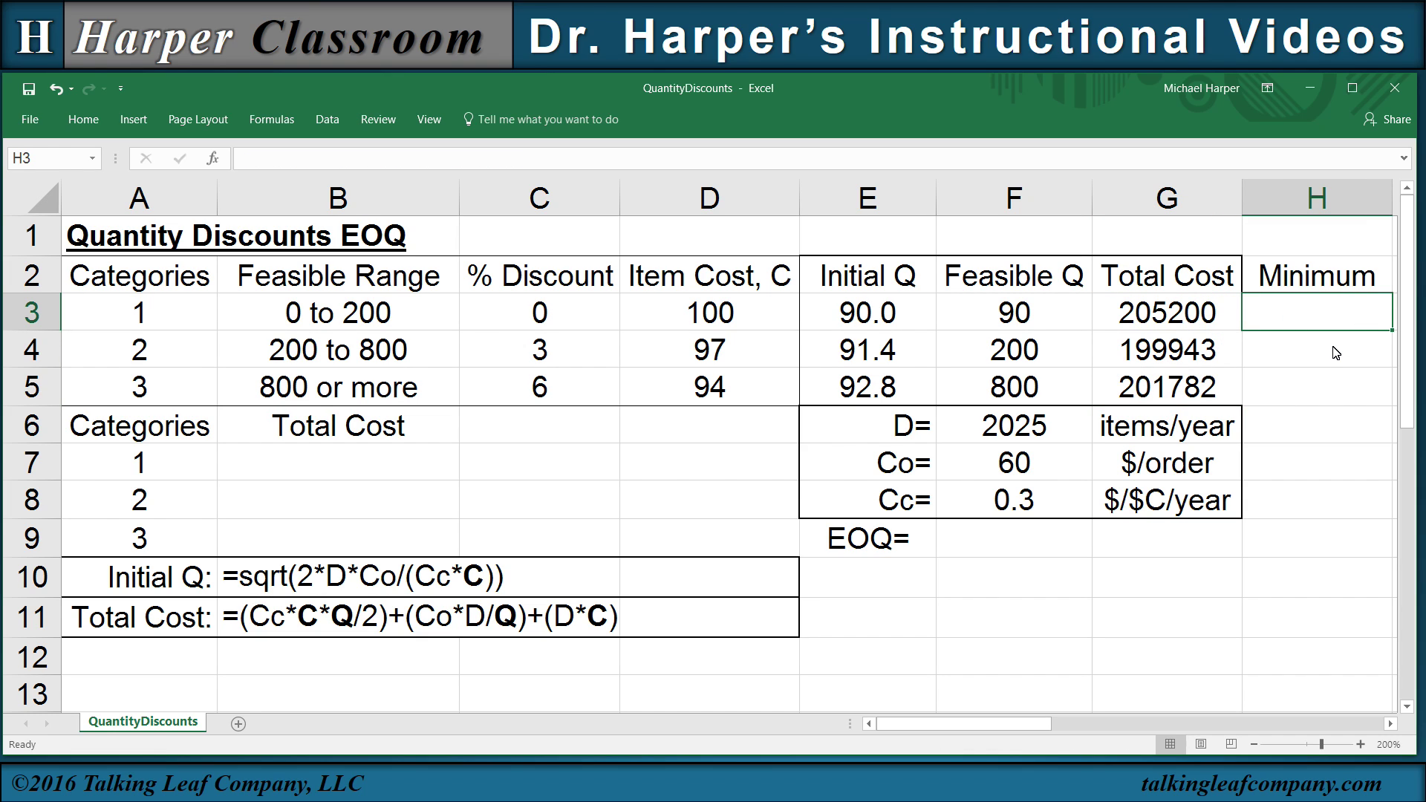
text(=if()
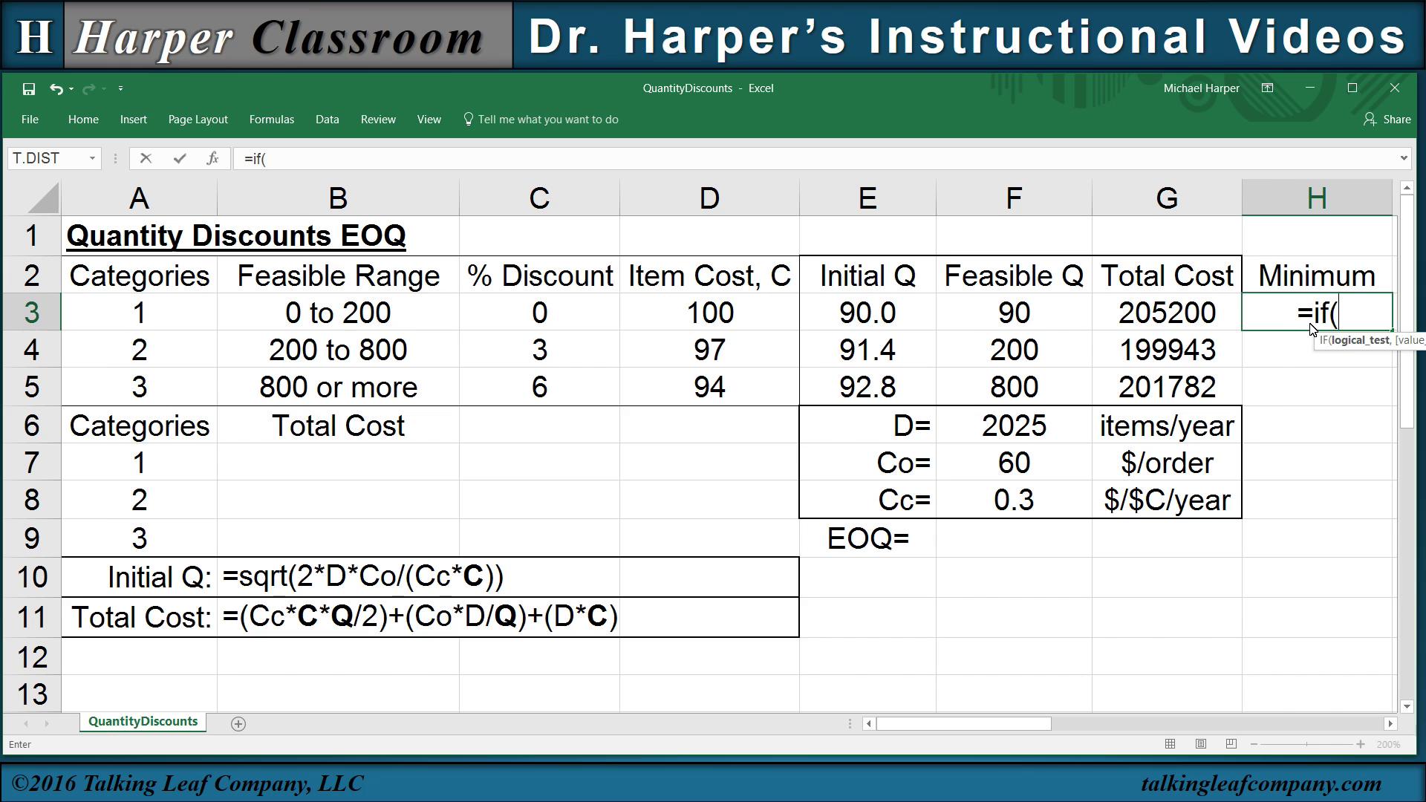
click(1179, 319)
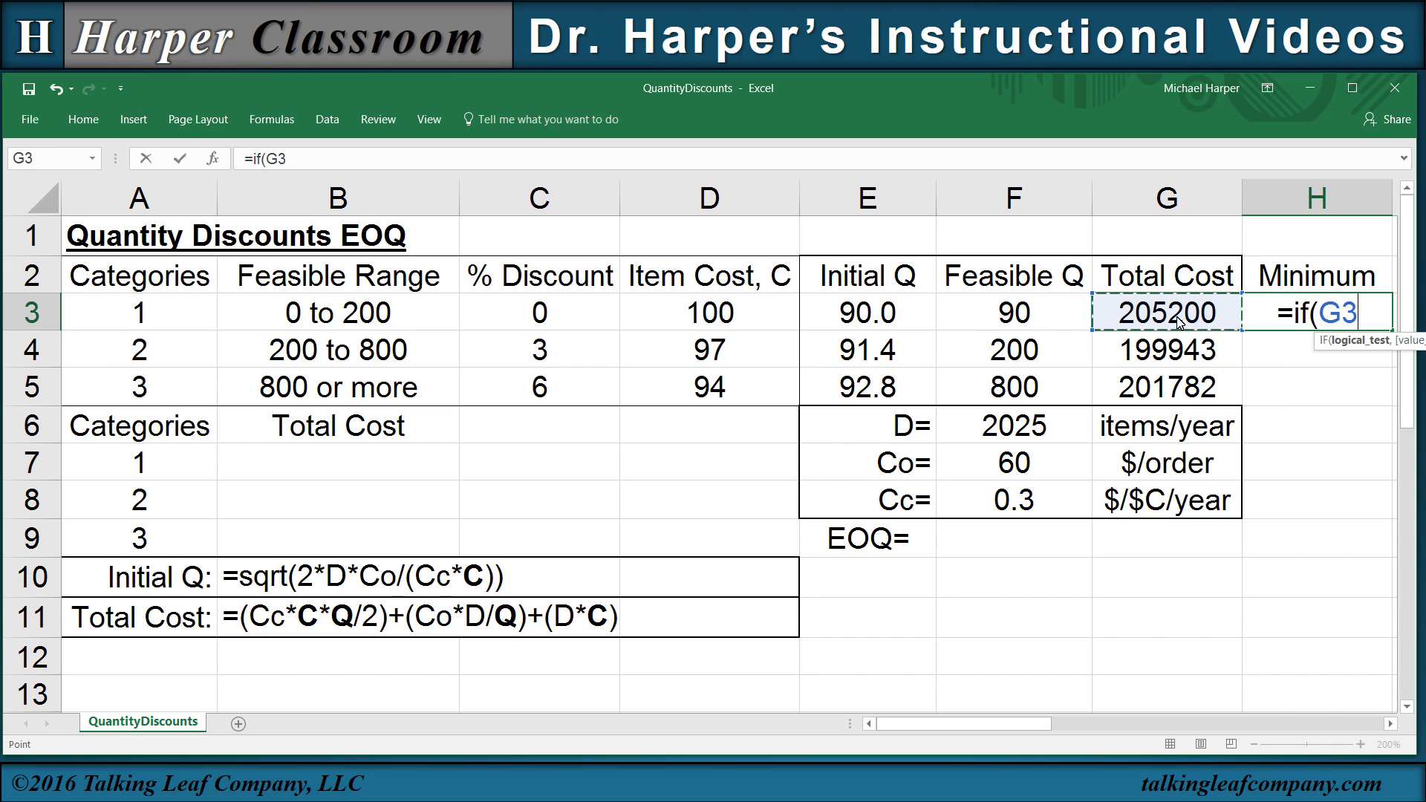
text(=)
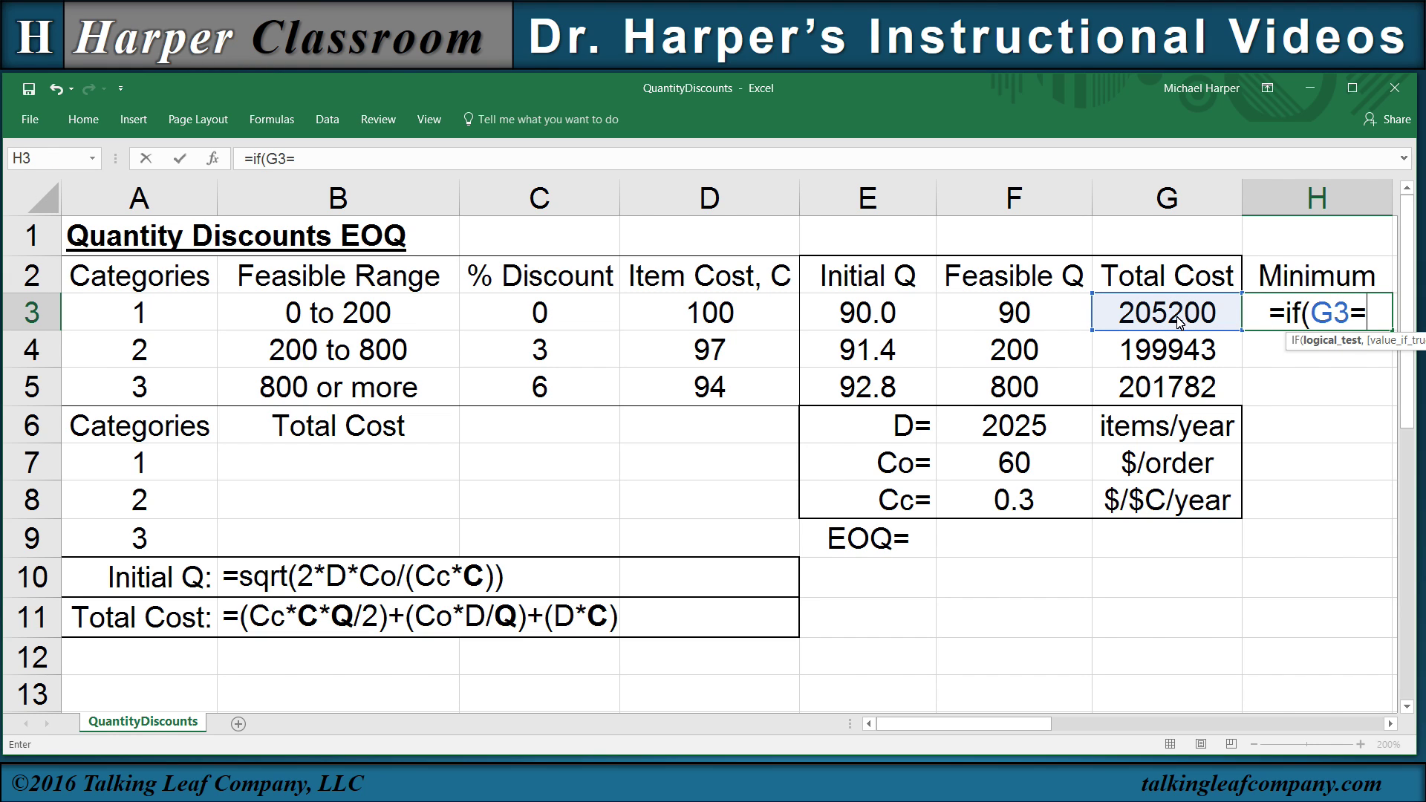
text(min()
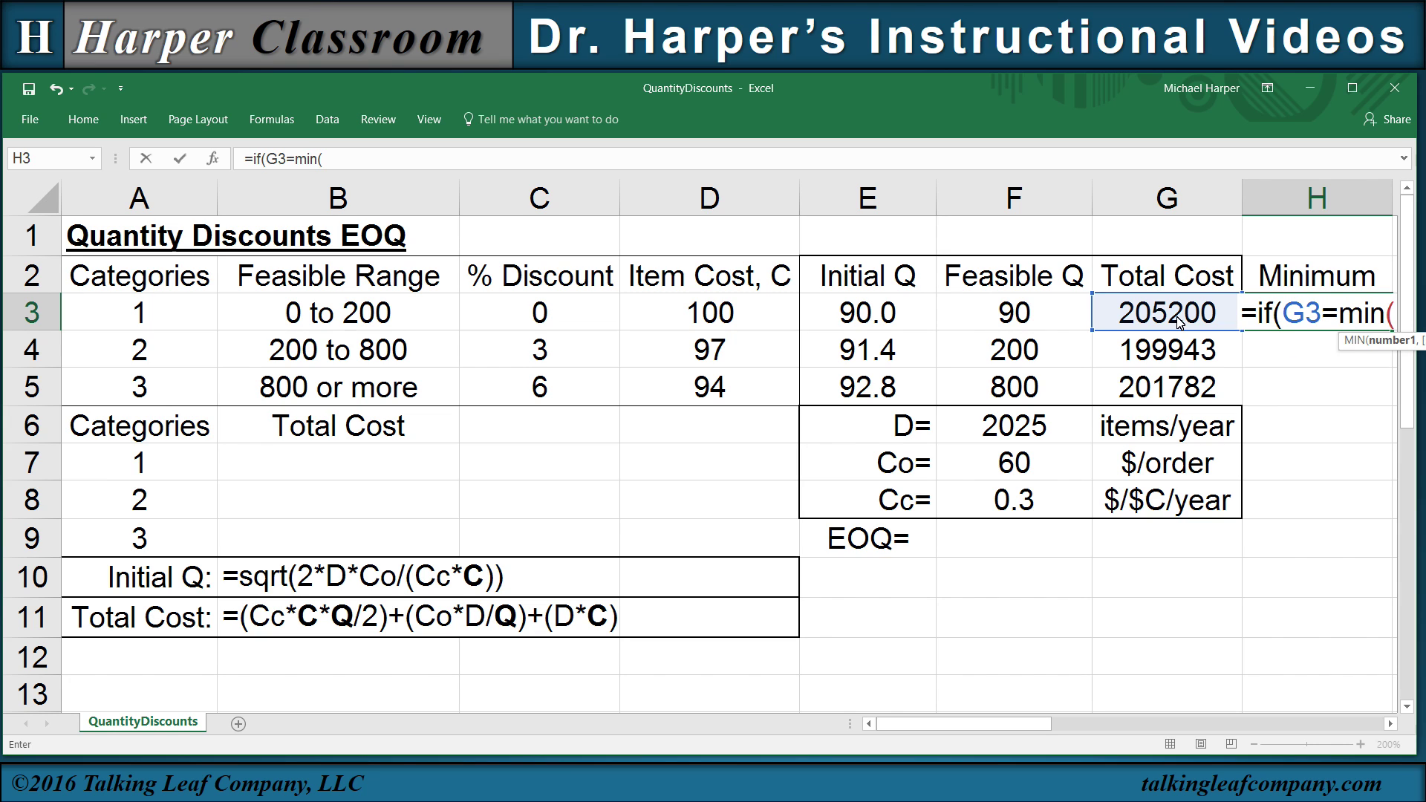
drag(1179, 321, 1179, 399)
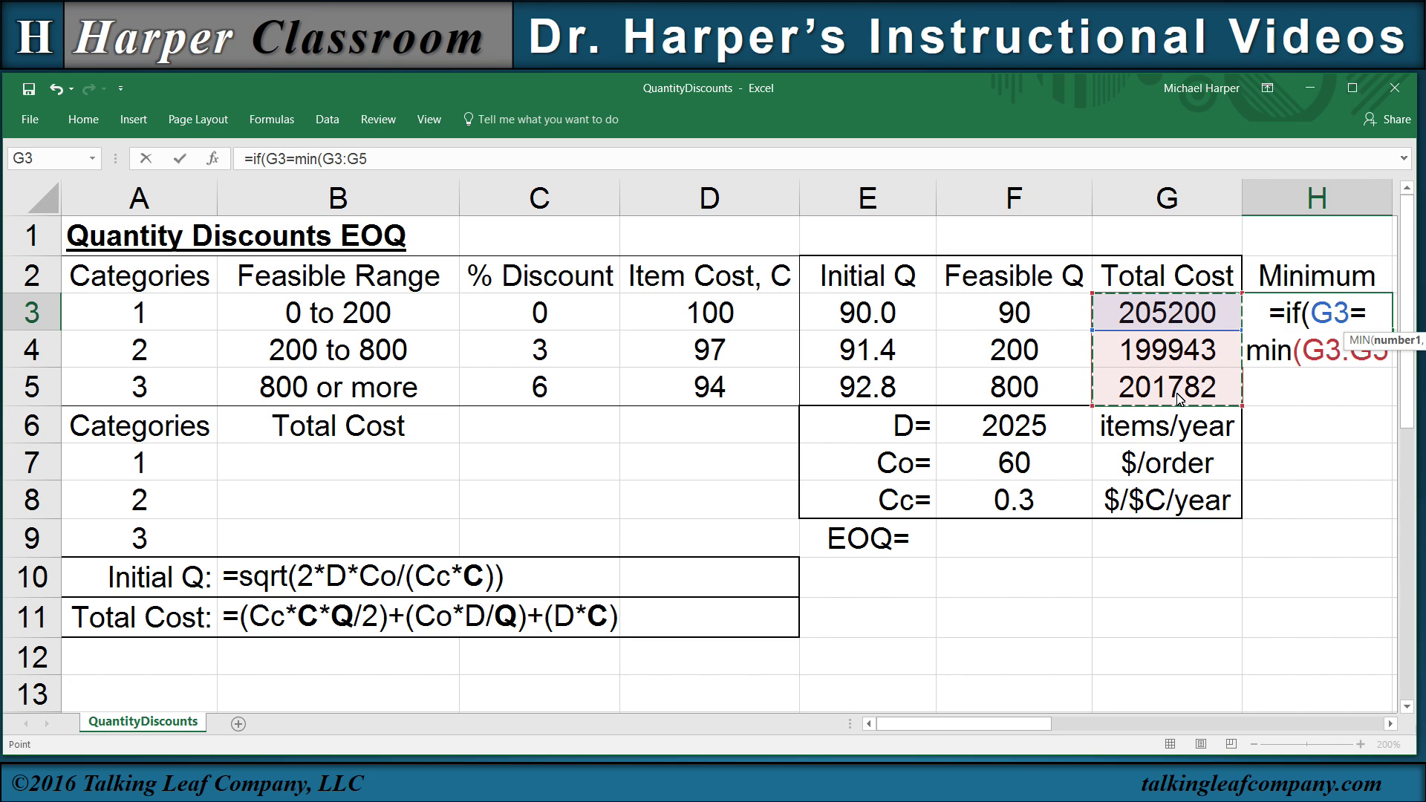
key(F4)
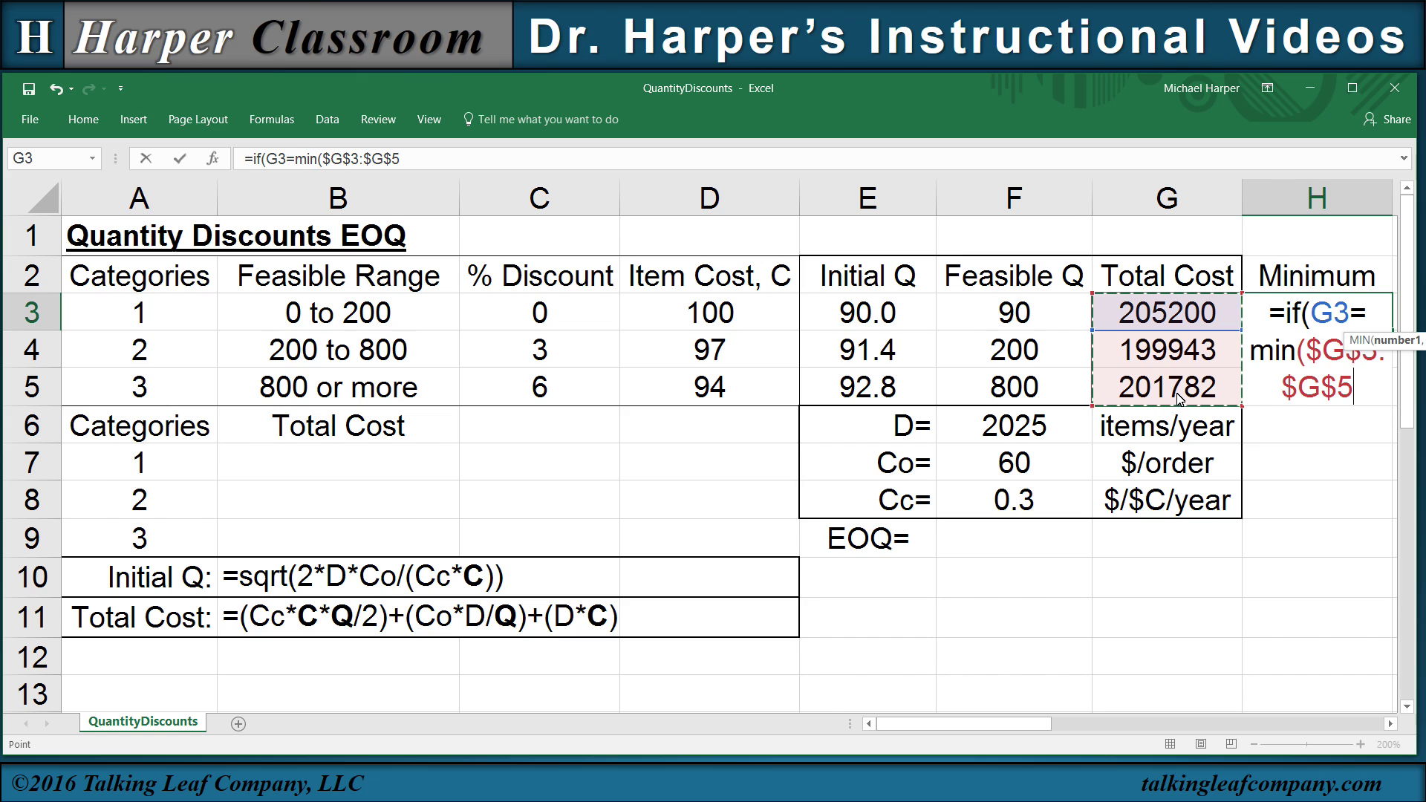
text(),)
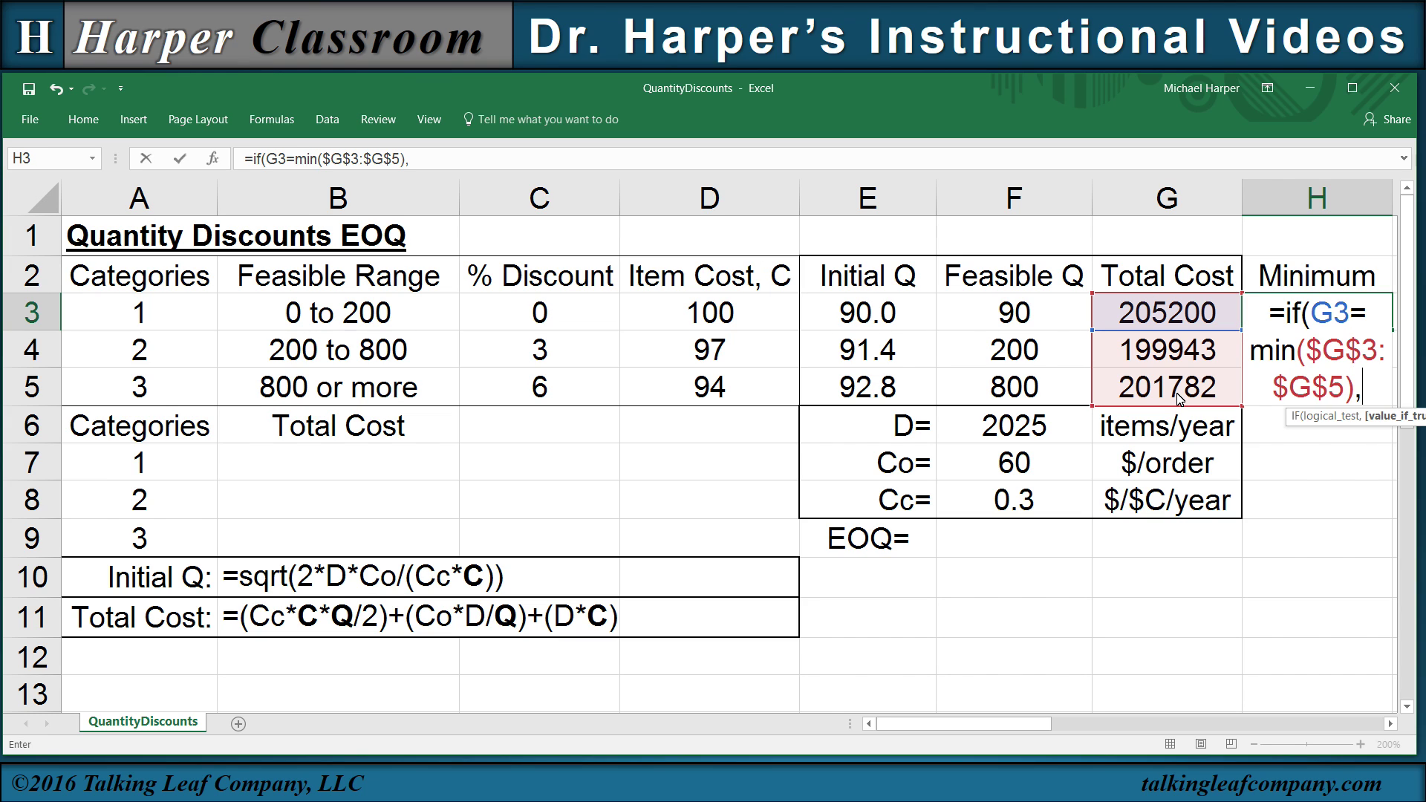
Step: Complete the H3 formula to return "=Minimum" if true and "" otherwise, and copy it down through H5
text(")
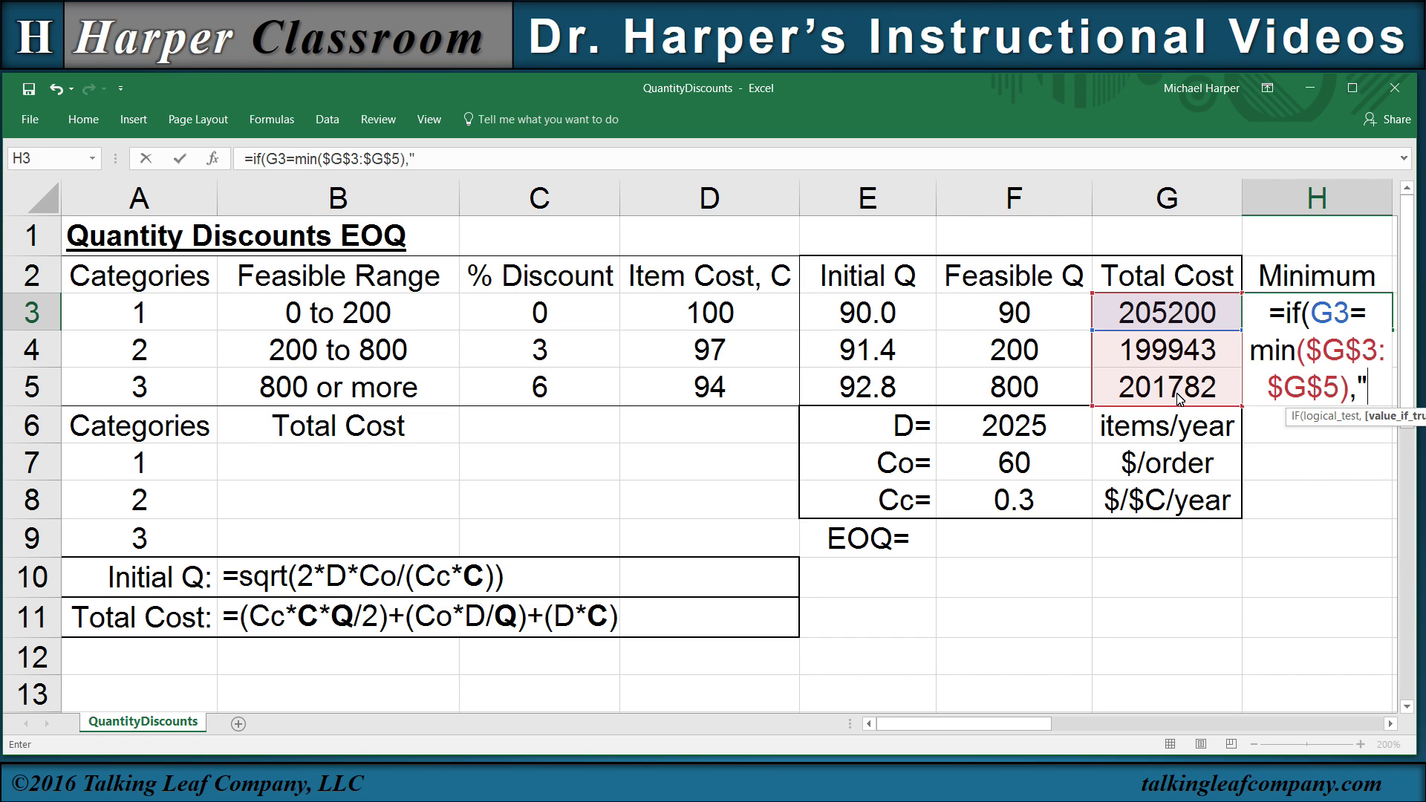
text(=M)
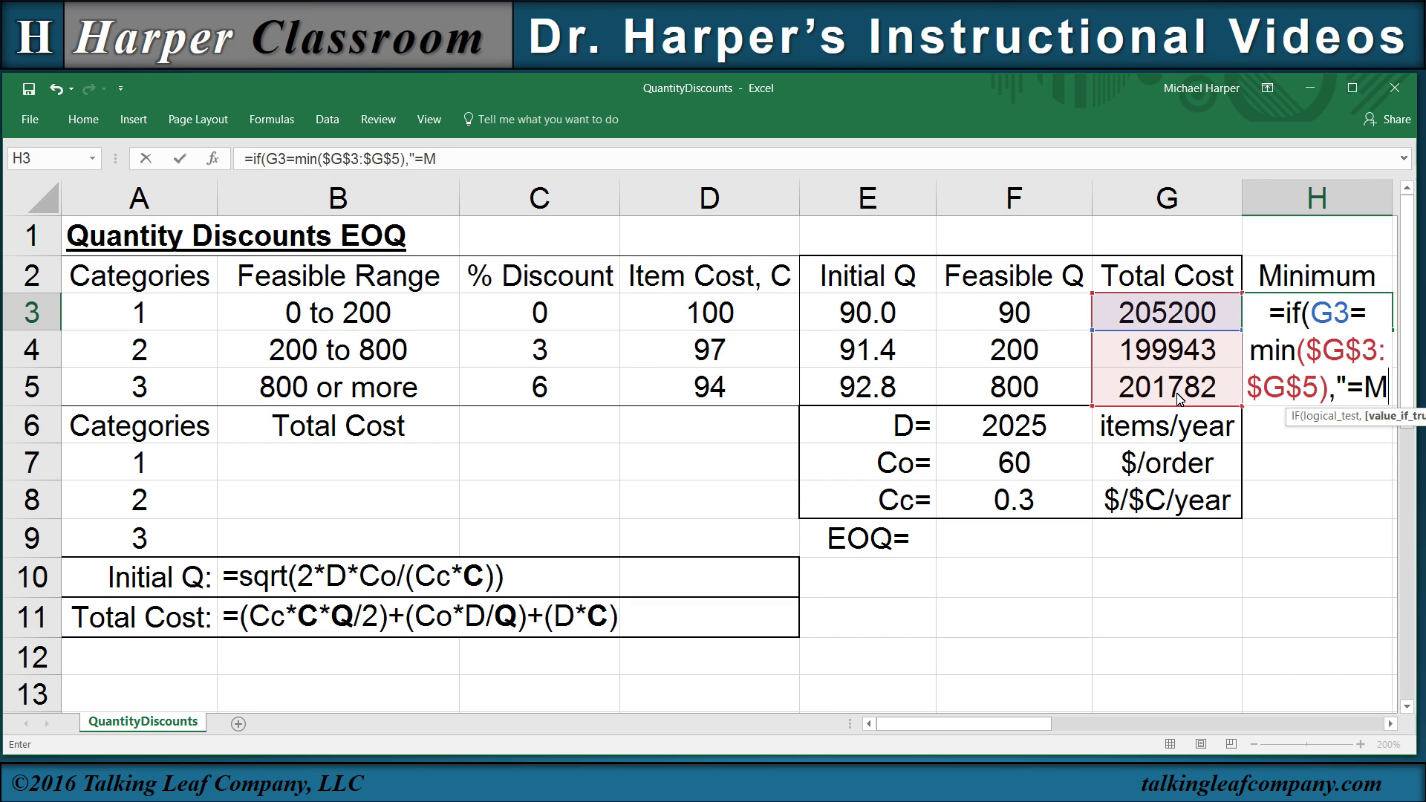
text(inimum")
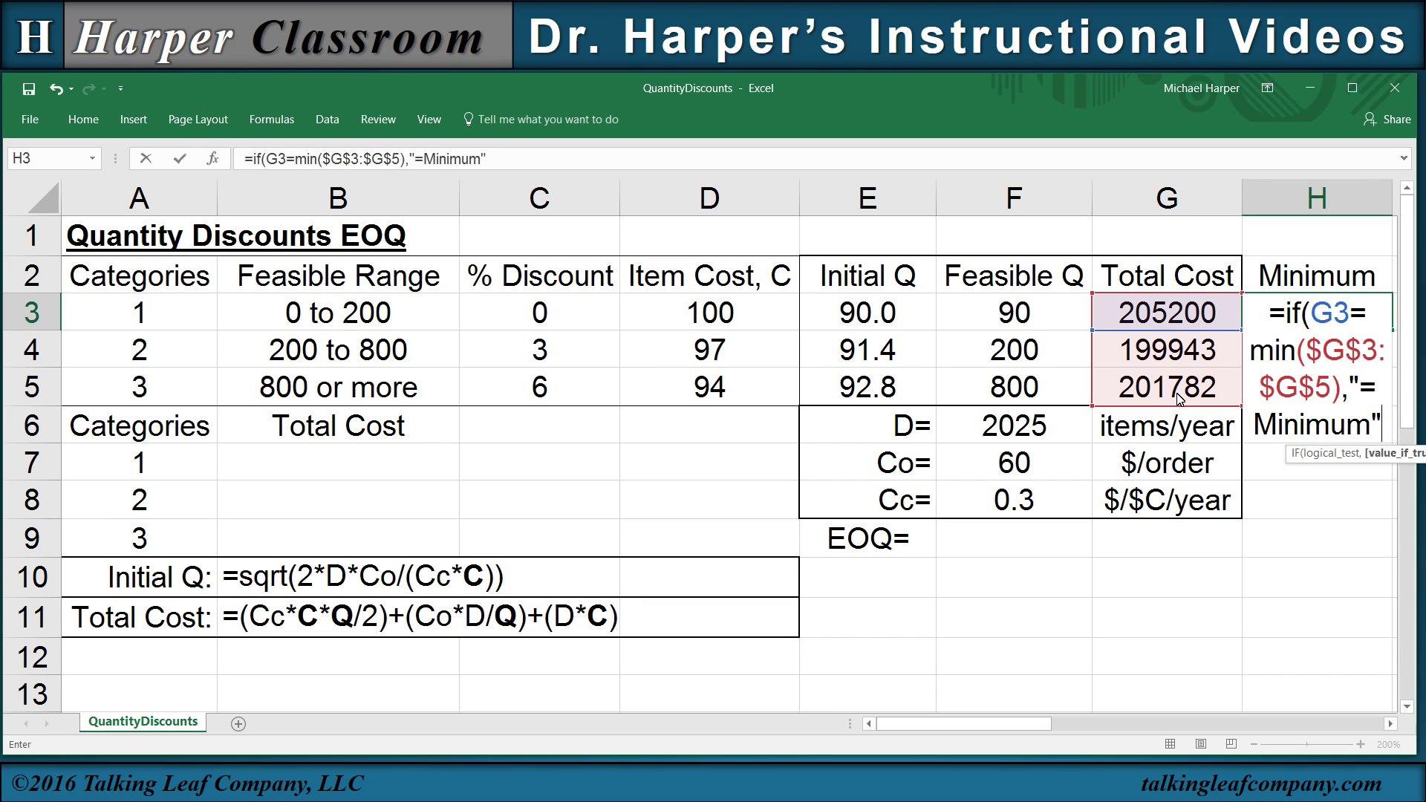
text(,")
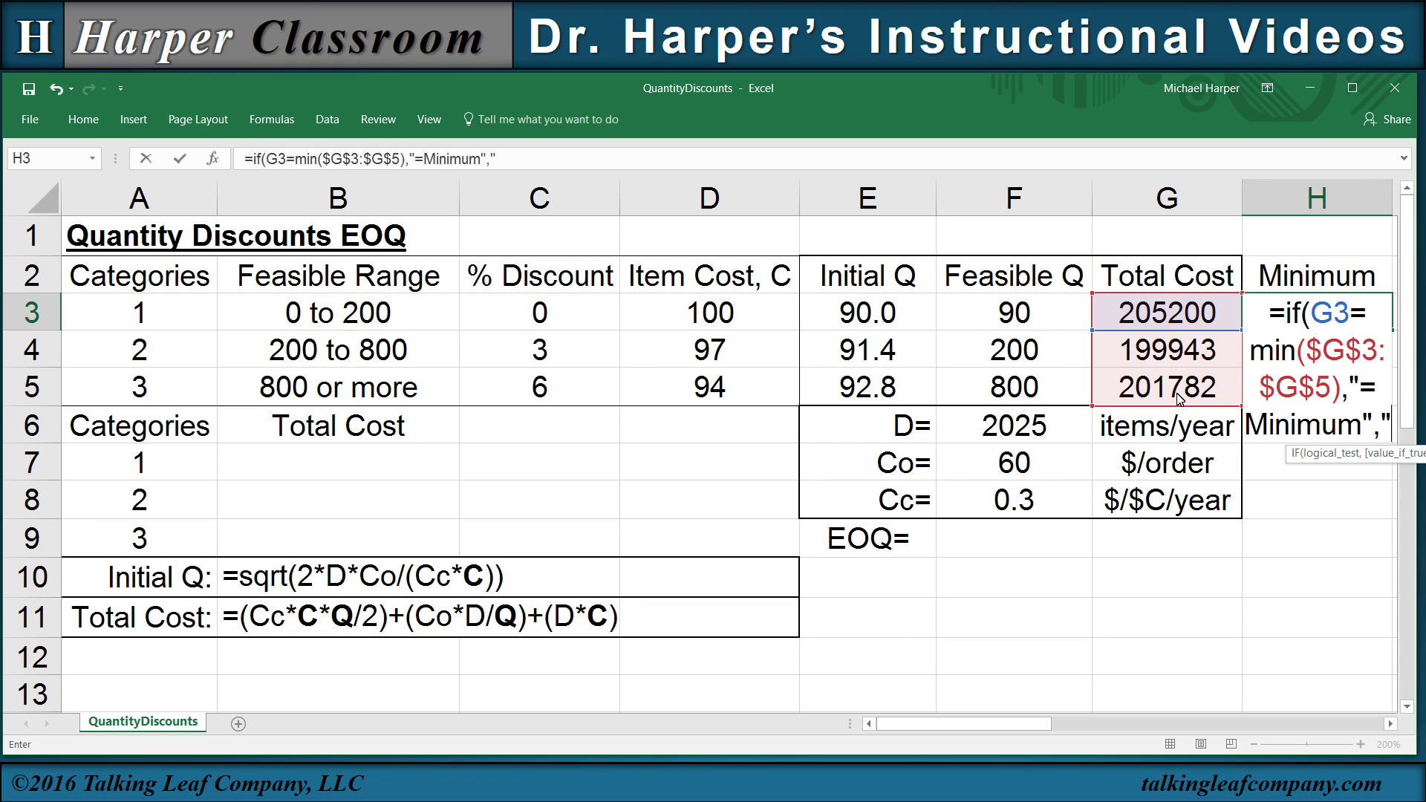
text("))
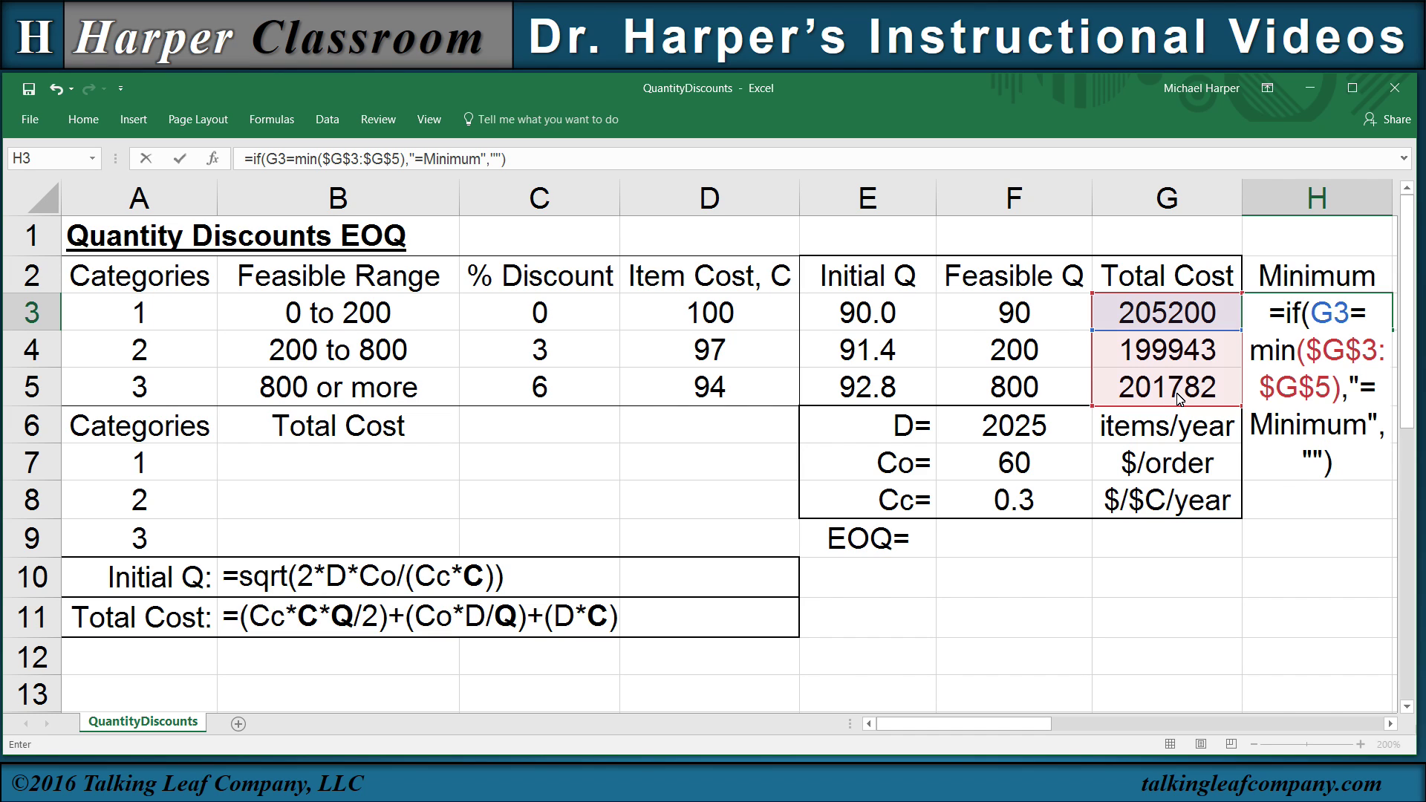
key(Return)
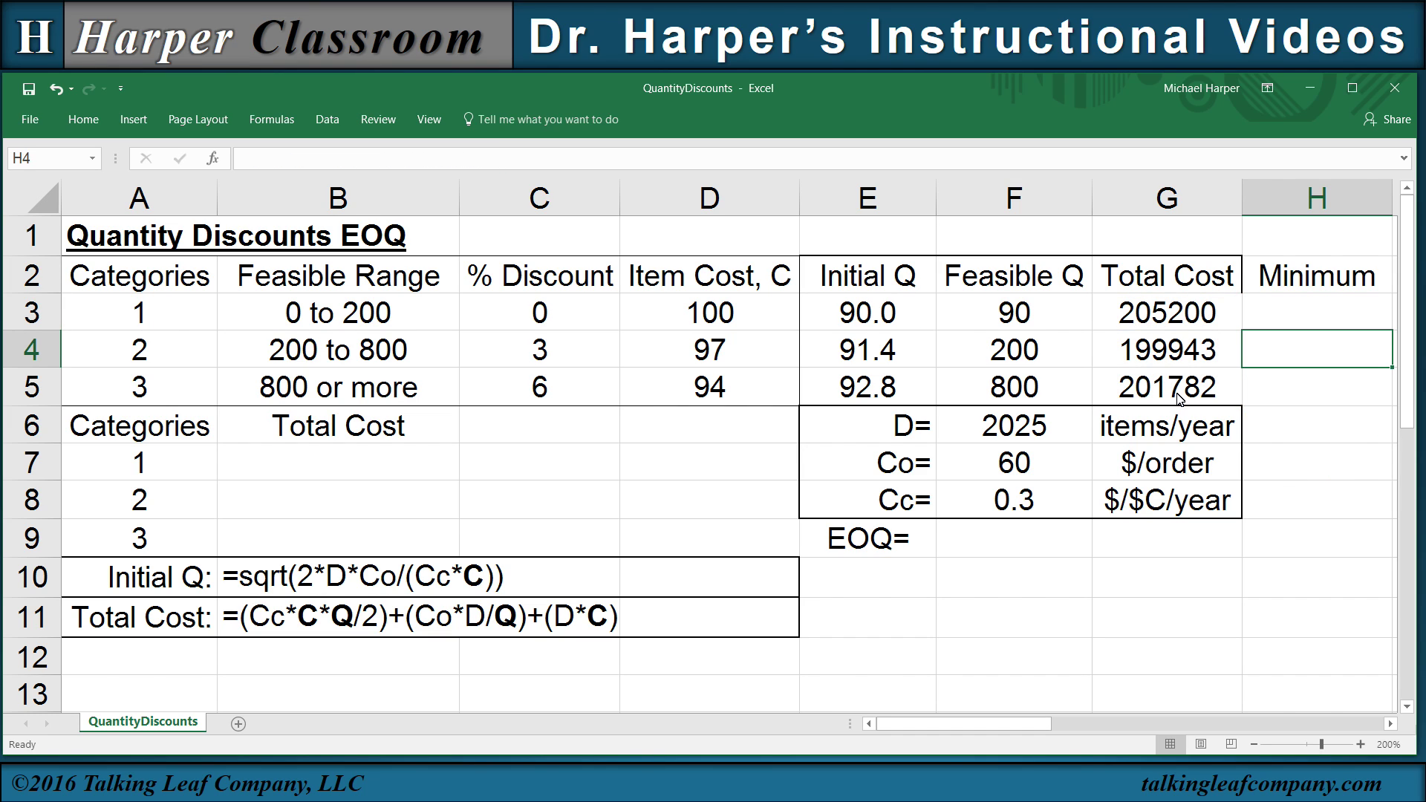
click(1316, 309)
drag(1393, 334, 1391, 401)
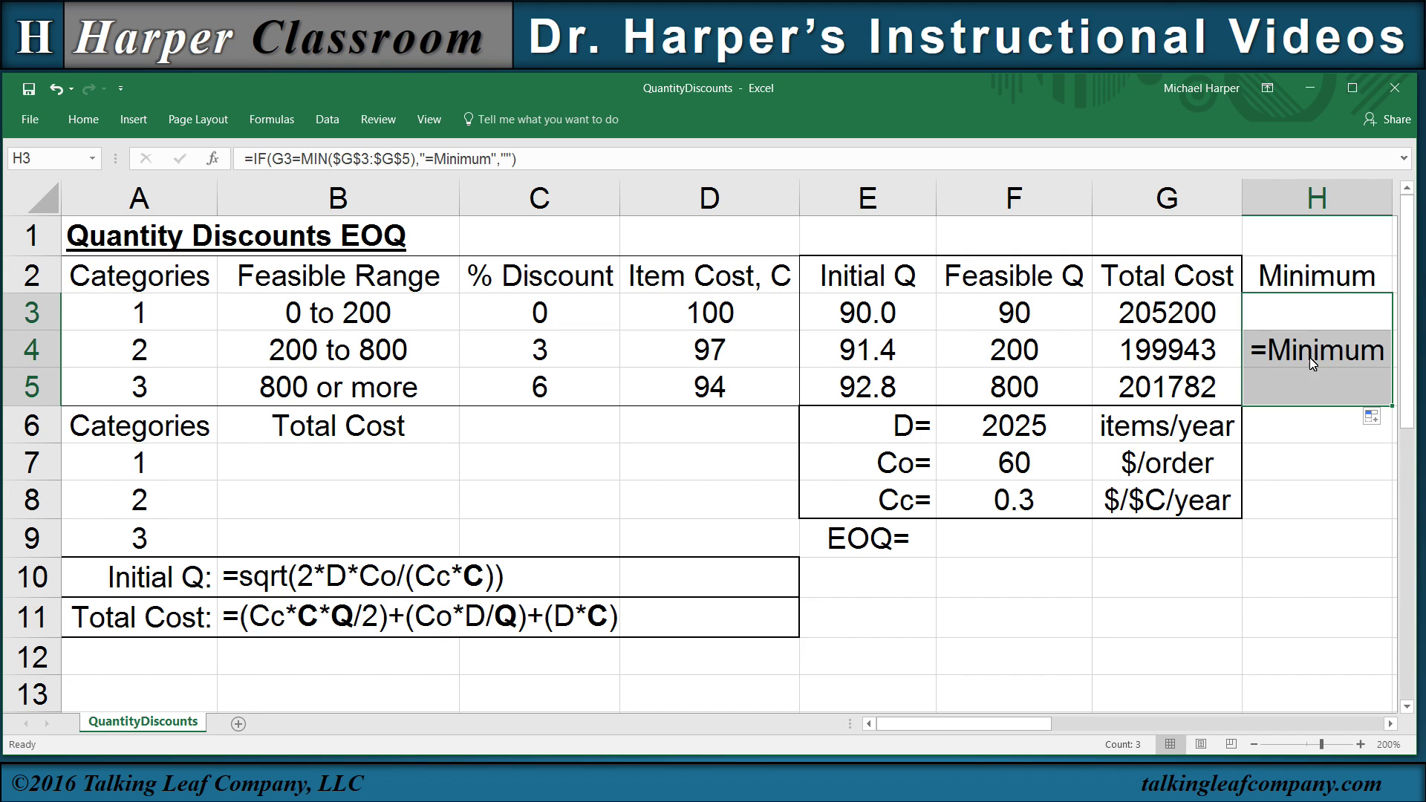
Step: Enter a formula in F9 beside EOQ= that references the minimum-cost category's Feasible Q in F4
click(977, 542)
text(=)
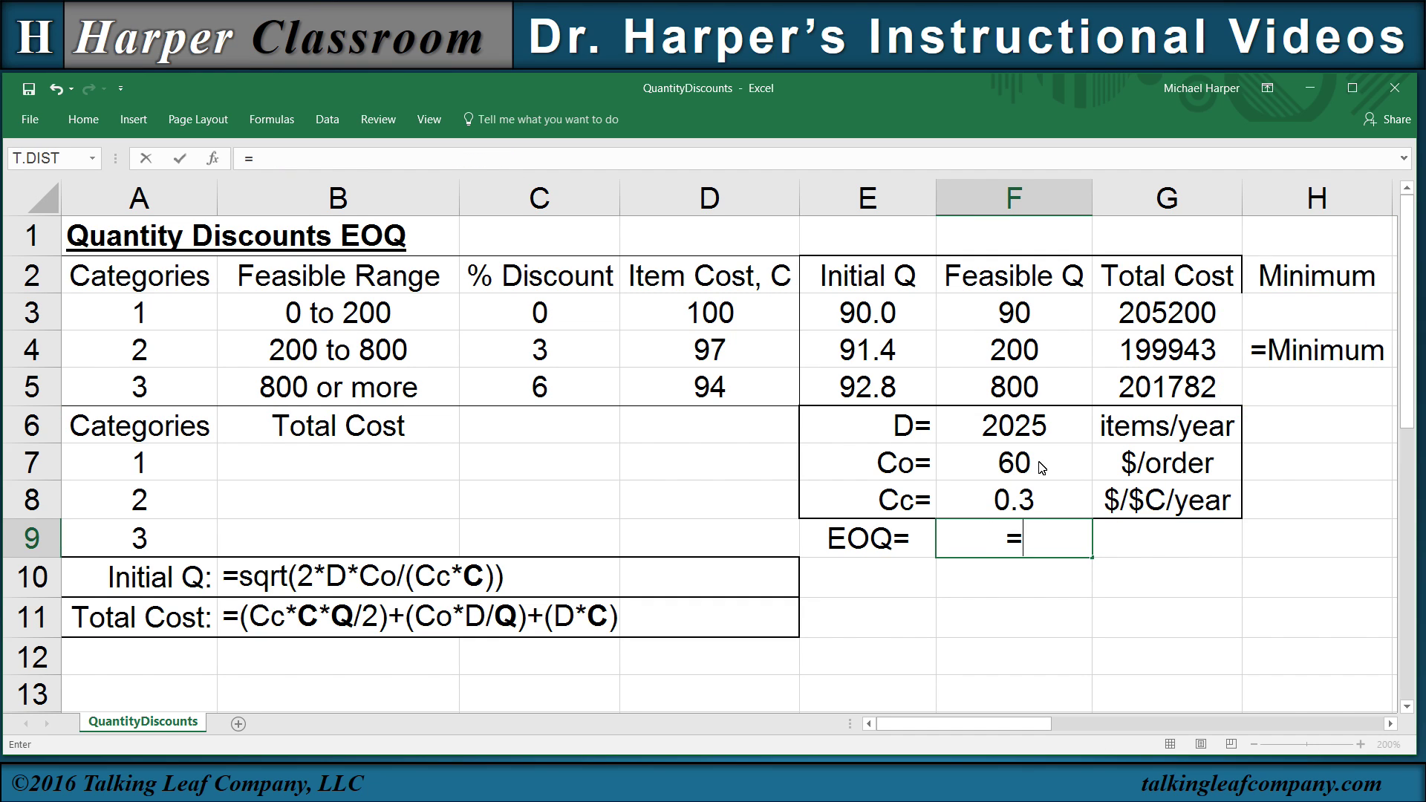
click(1016, 355)
key(Return)
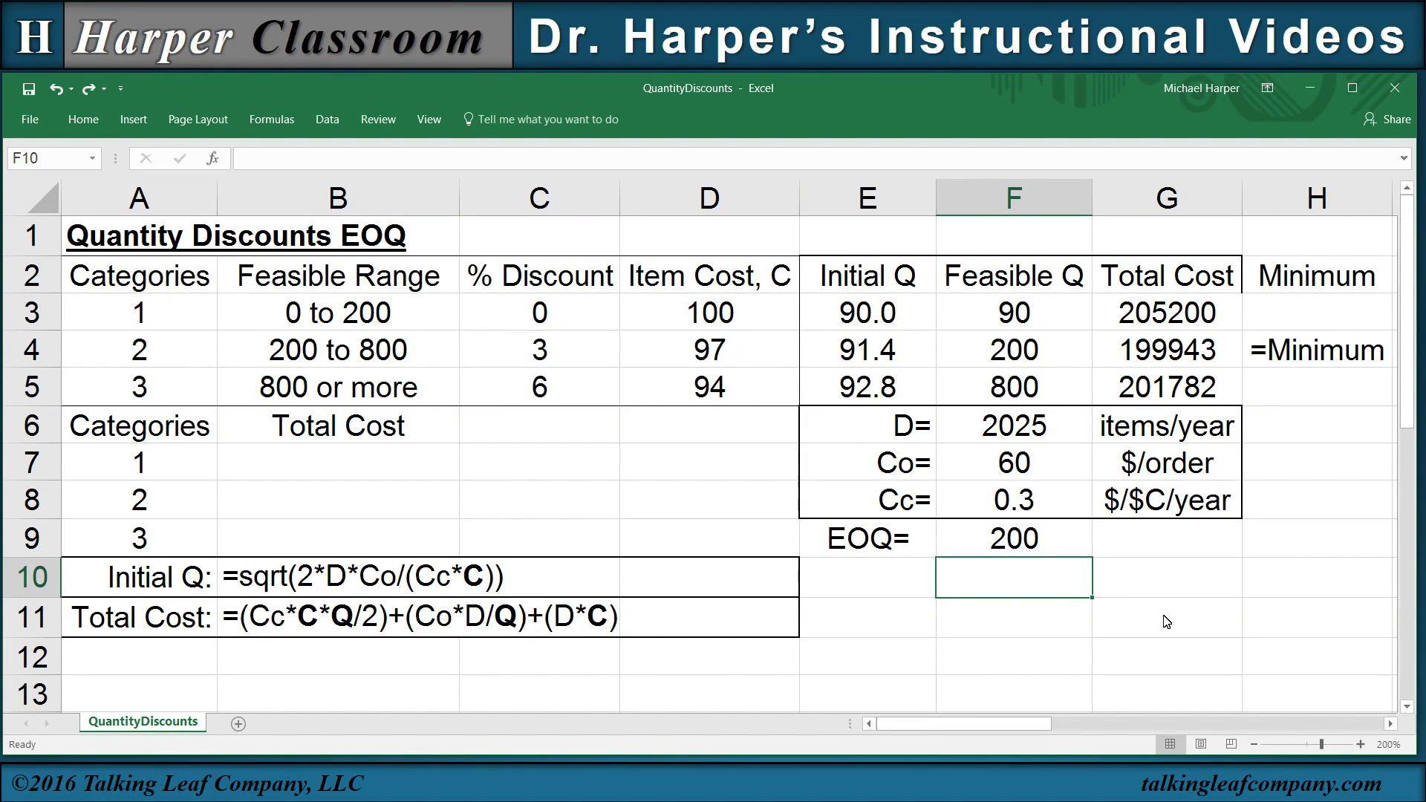
Step: Set the worksheet zoom to a custom 120%
click(1389, 743)
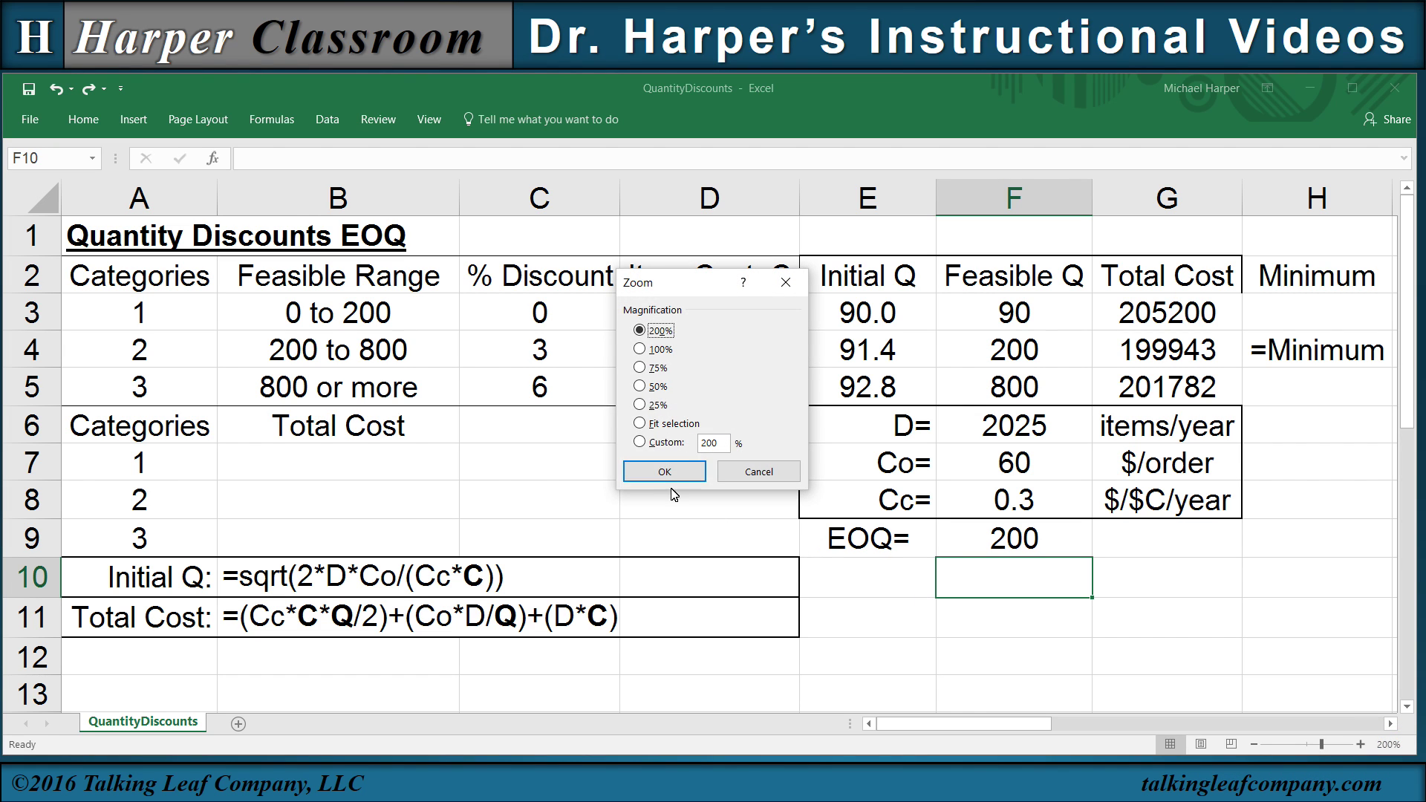
click(638, 443)
text(120)
click(691, 472)
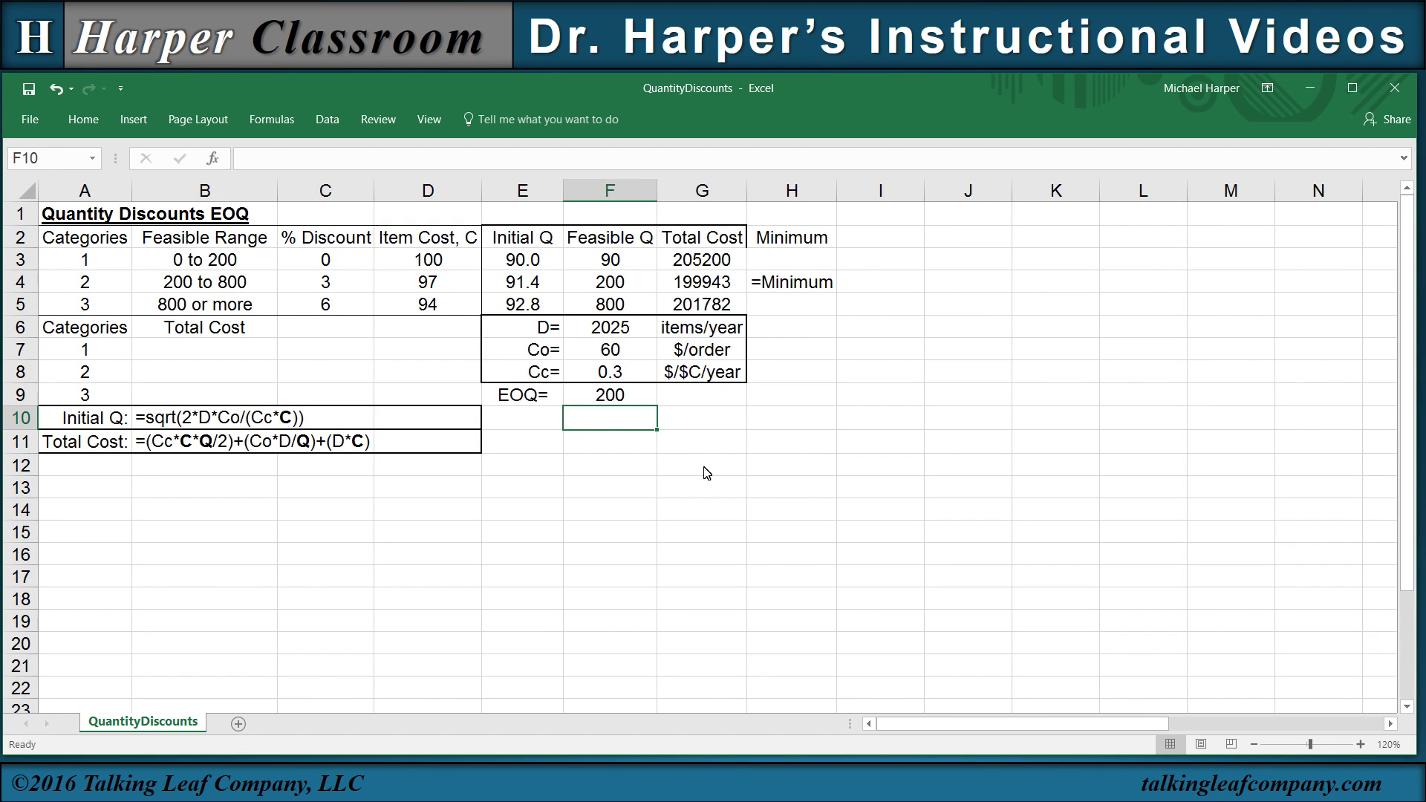
Step: Start a new table with the heading Q in A13 and the first value 10 in A14
click(112, 494)
text(Q)
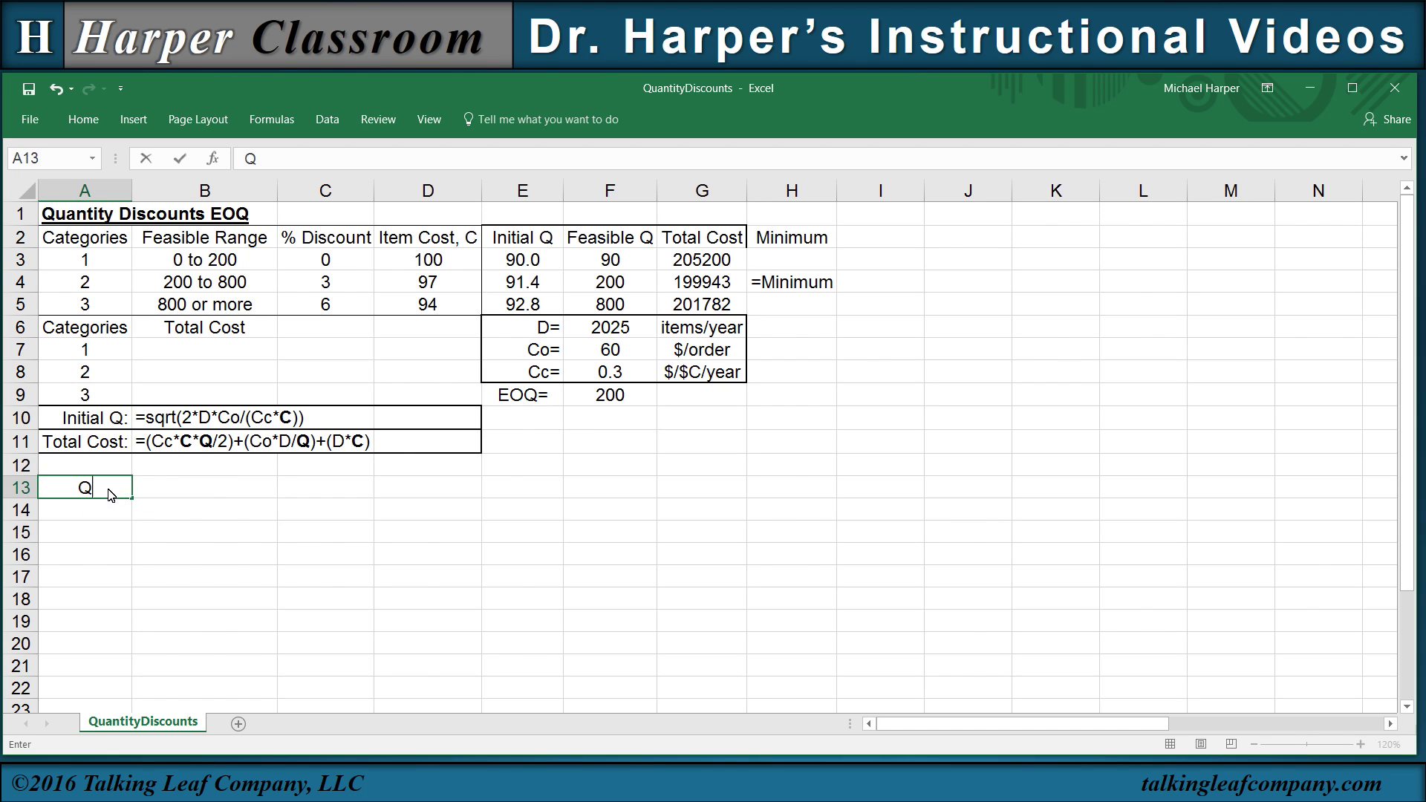
key(Return)
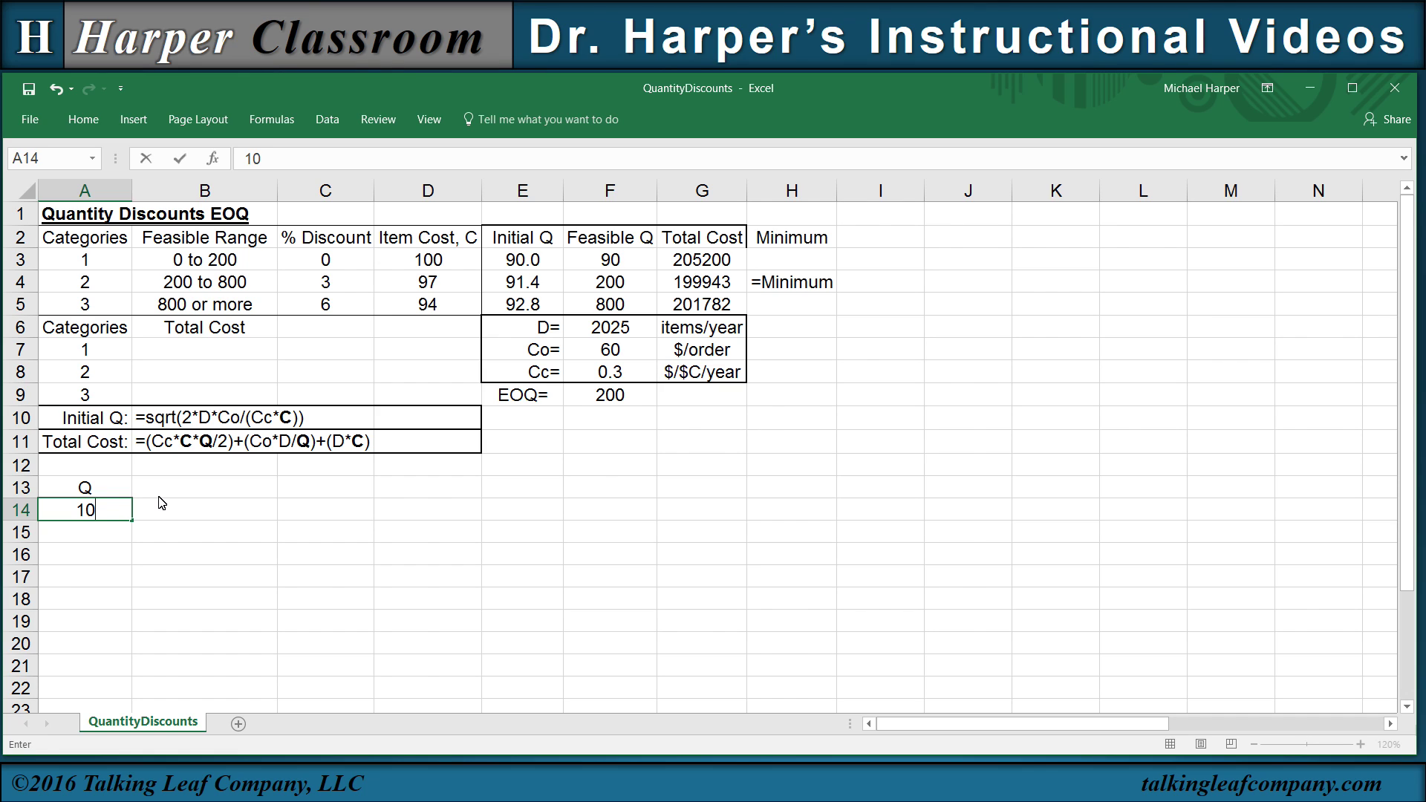
key(Return)
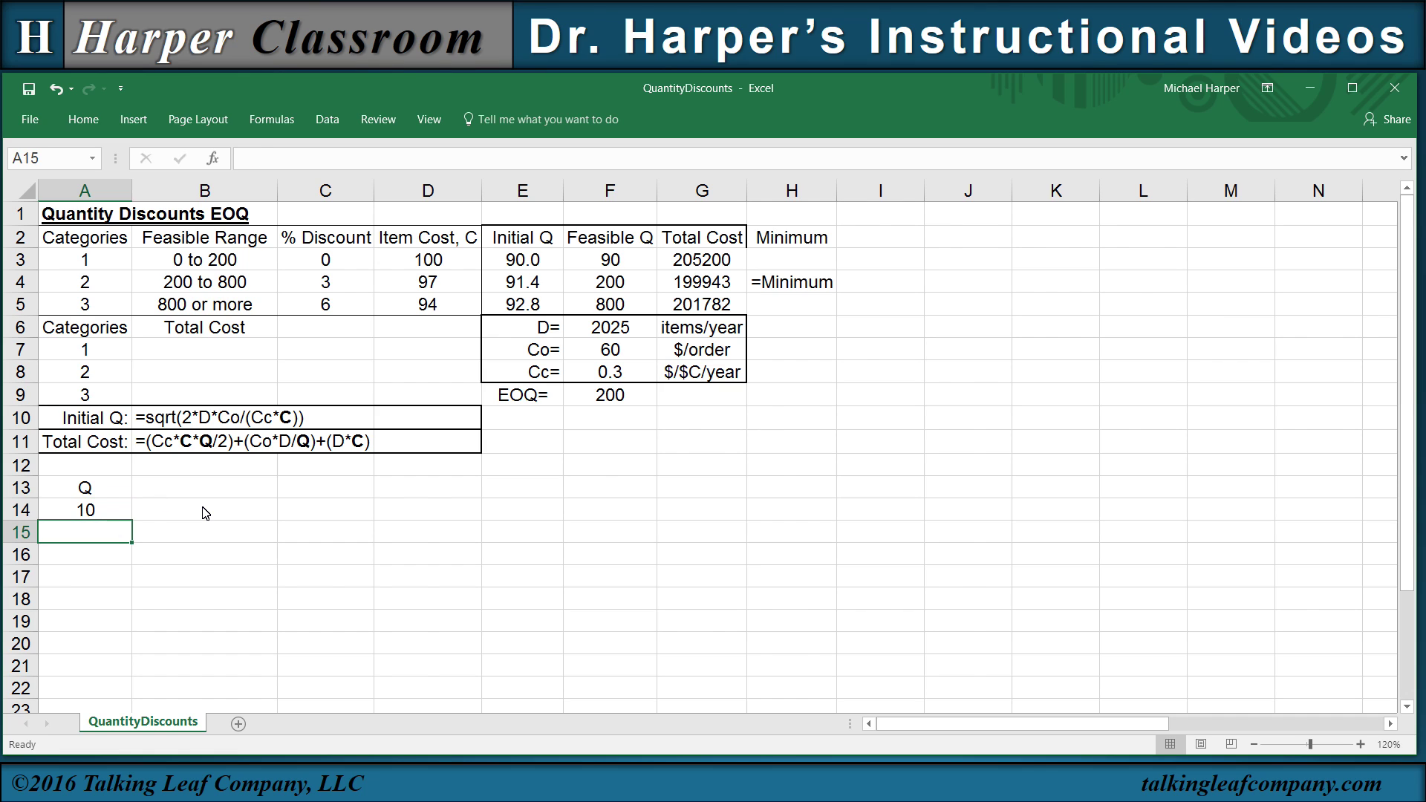
Step: Enter =10+A14 in A15 and copy it down column A to extend the Q values to 100
text(=10+)
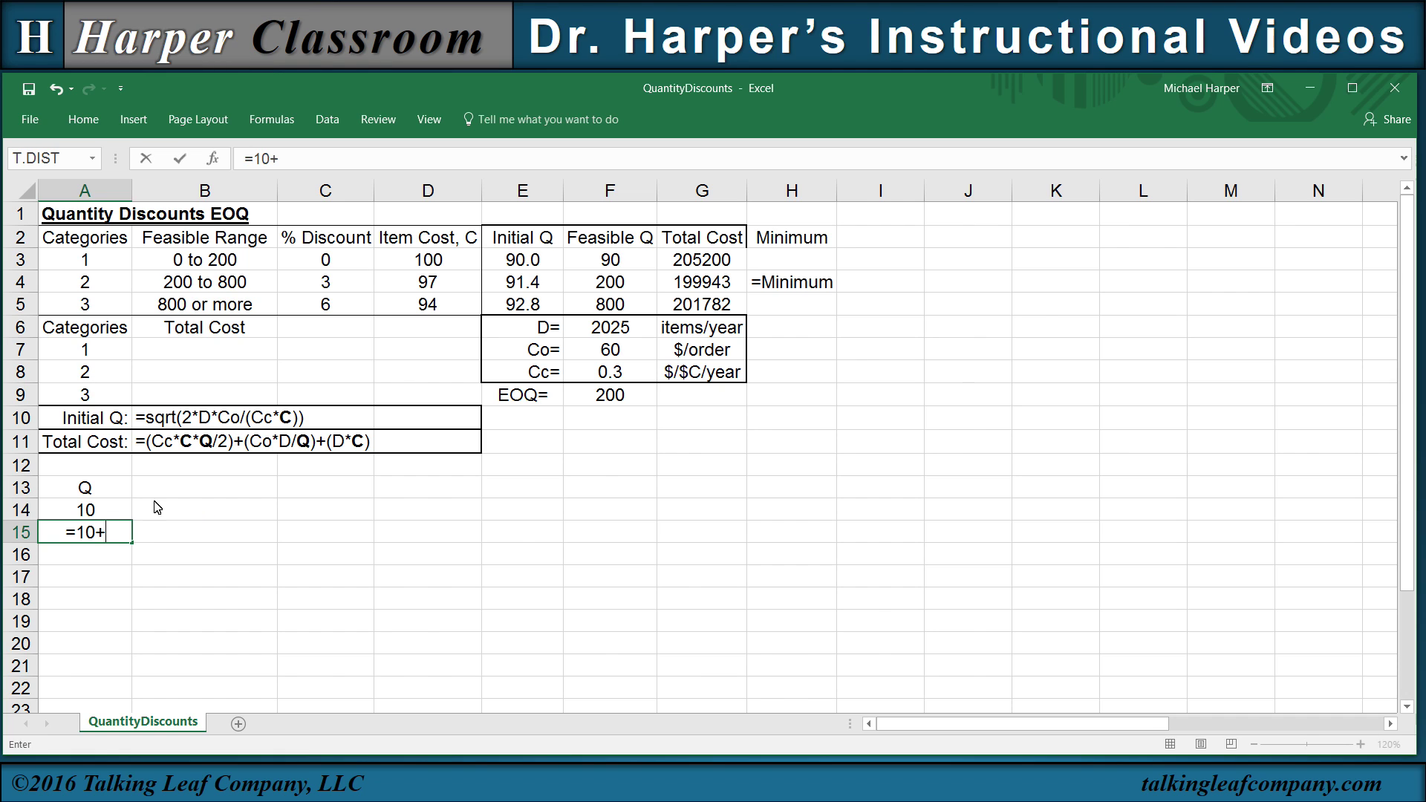
click(115, 518)
key(Return)
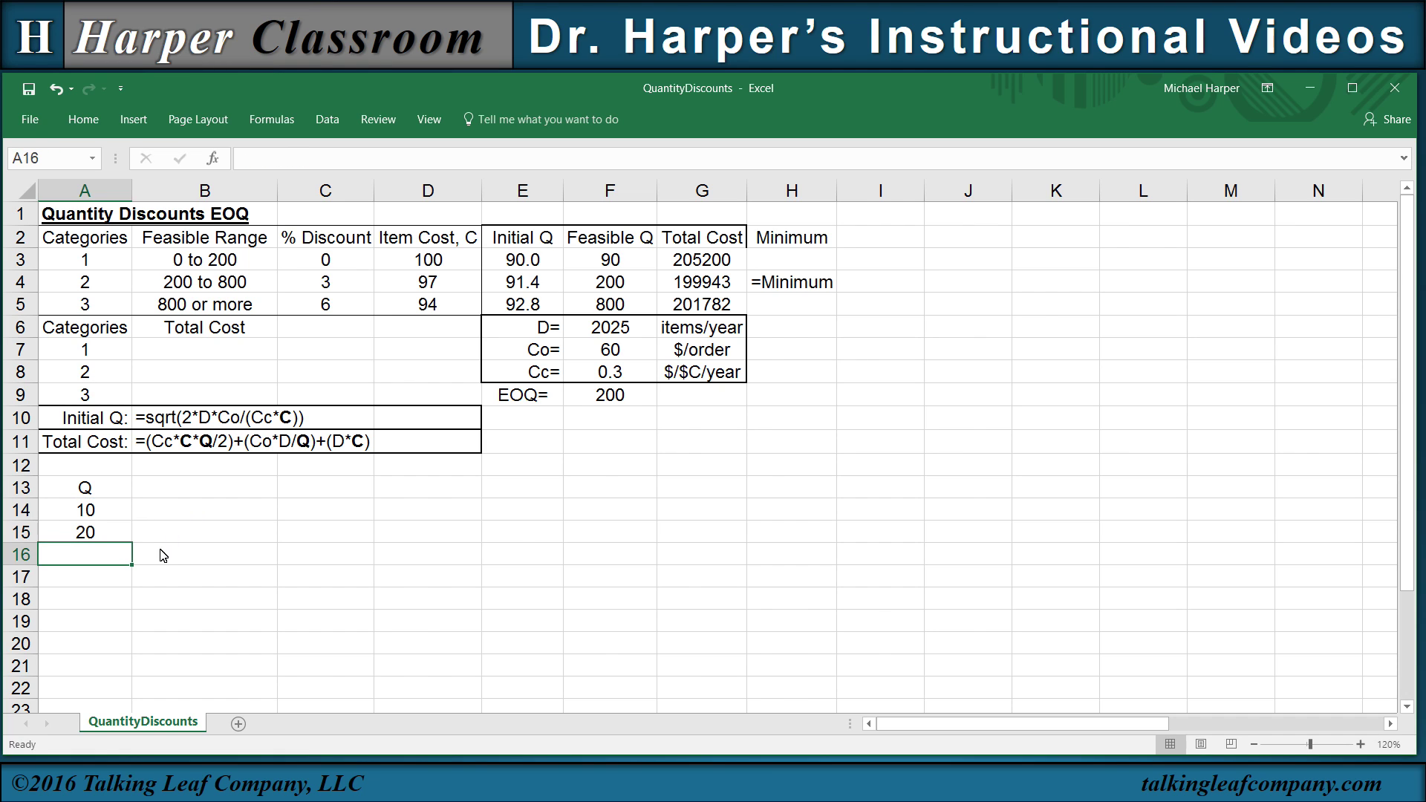
click(115, 541)
drag(131, 543, 145, 713)
Step: Enter the headings TC-1, TC-2 and TC-3 in B13:D13 beside Q
click(203, 487)
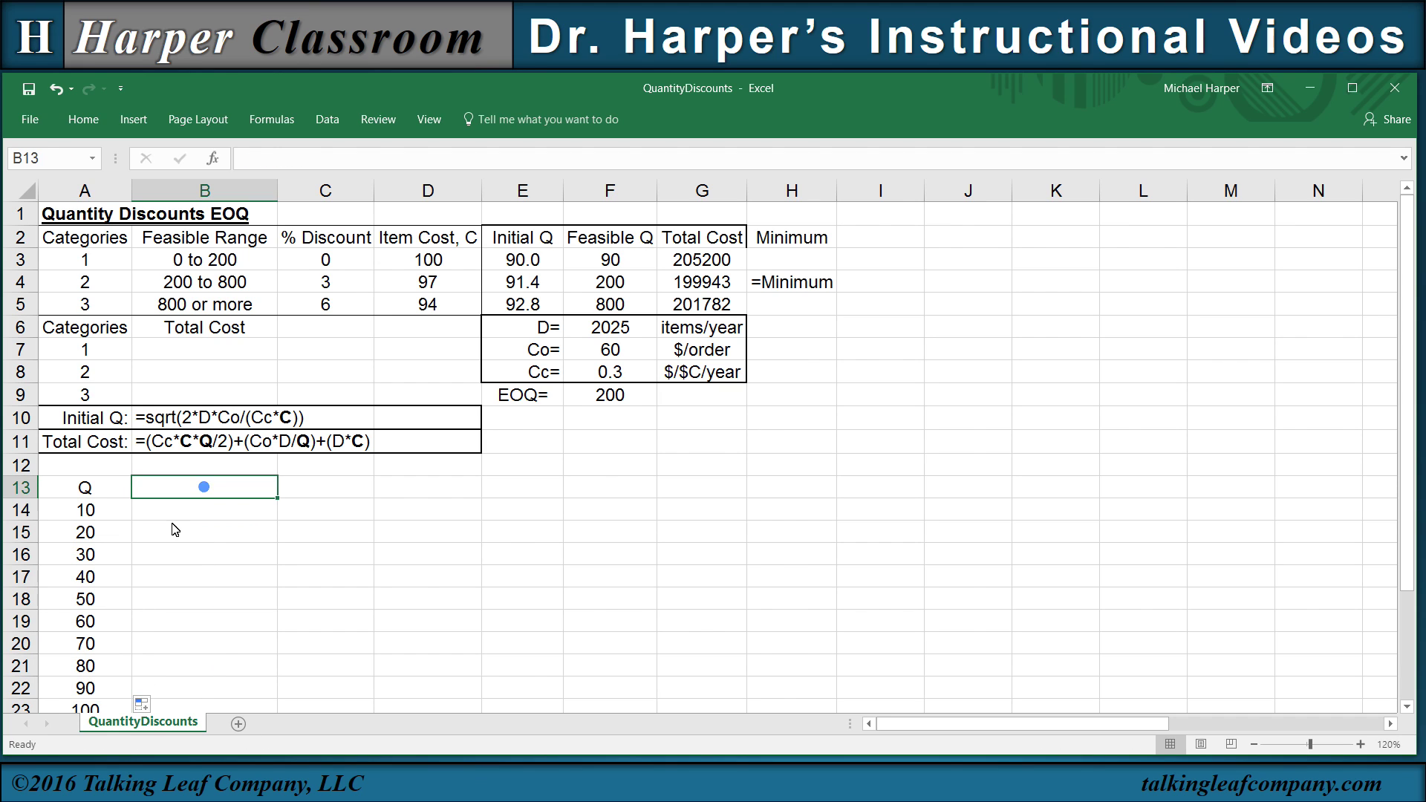
text(TC-1)
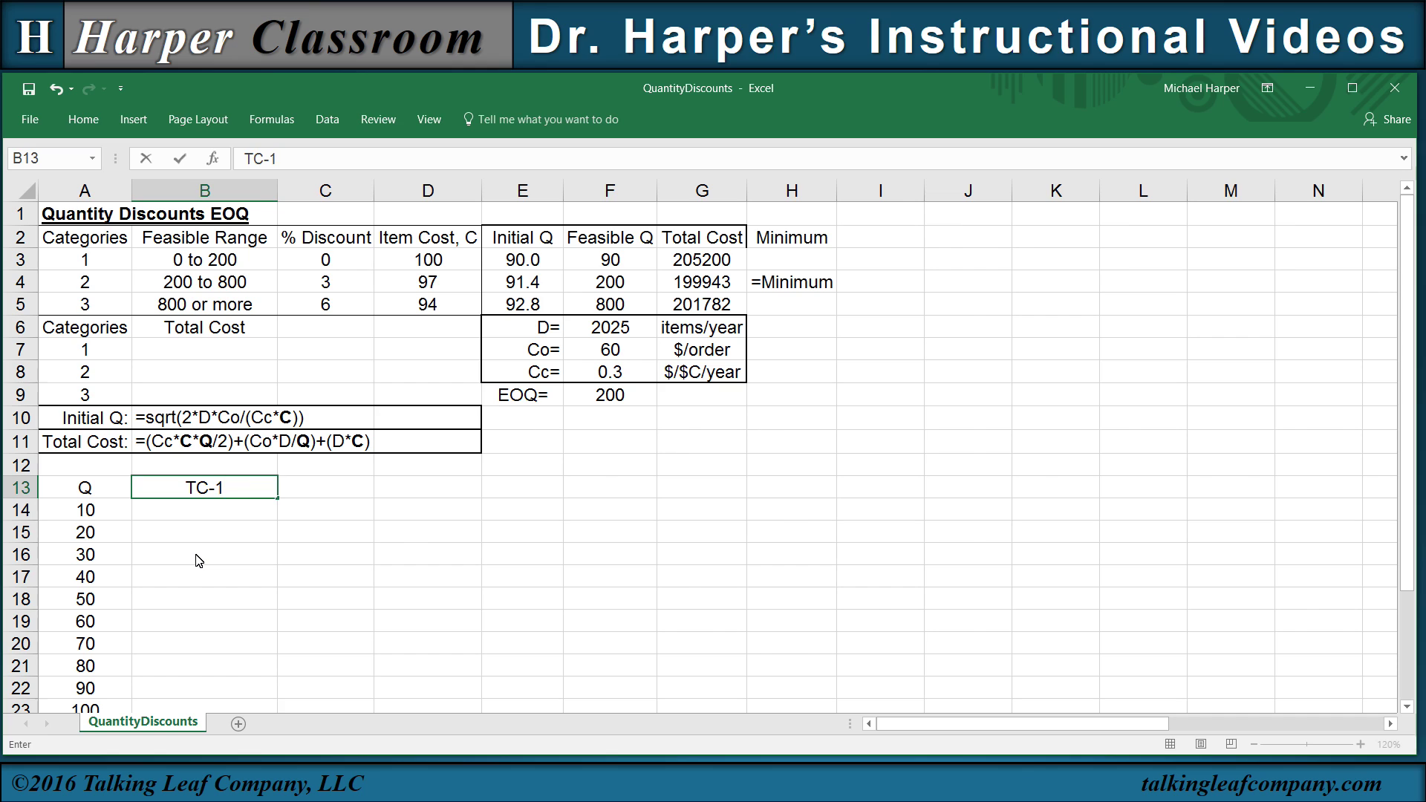
key(Tab)
text(T)
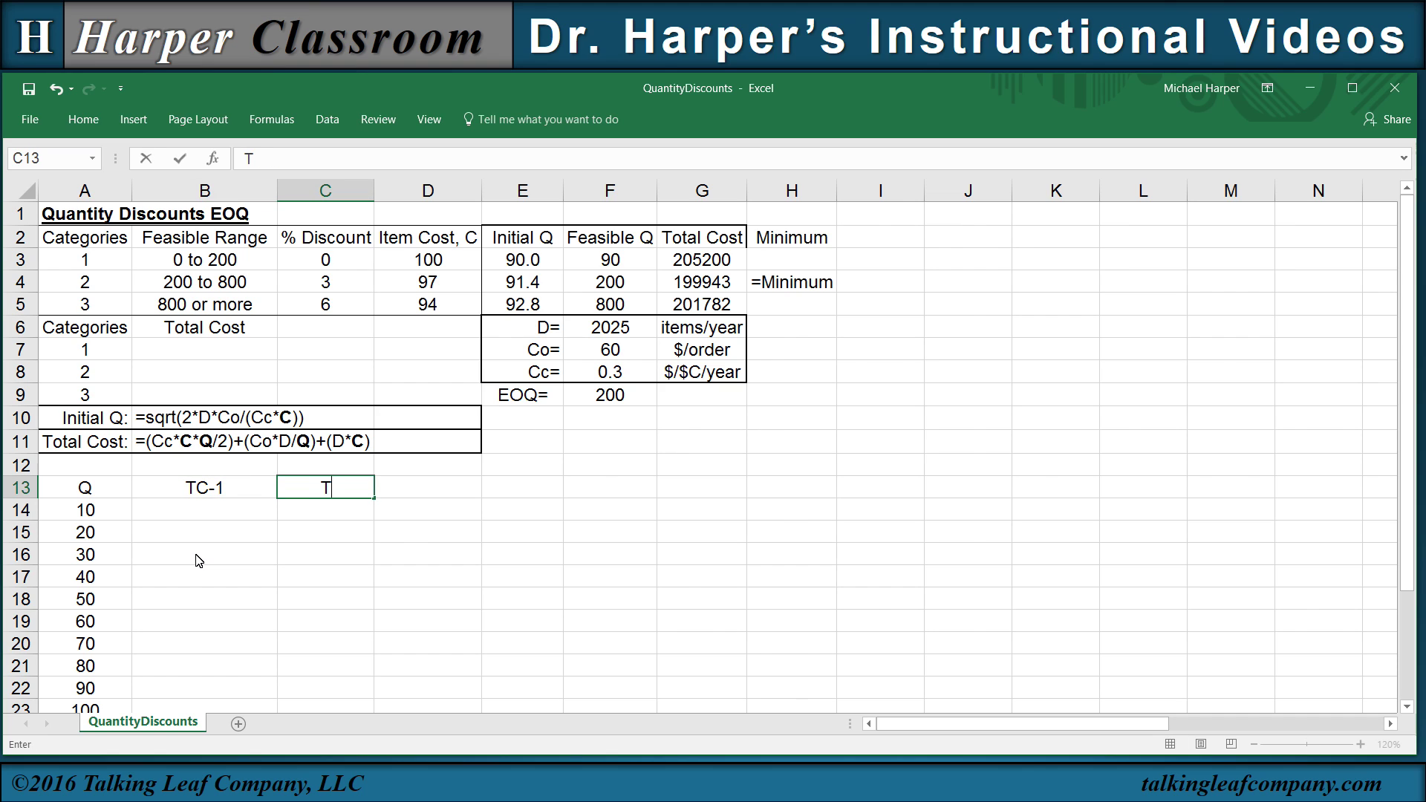
text(C-2)
key(Tab)
text(TC-3)
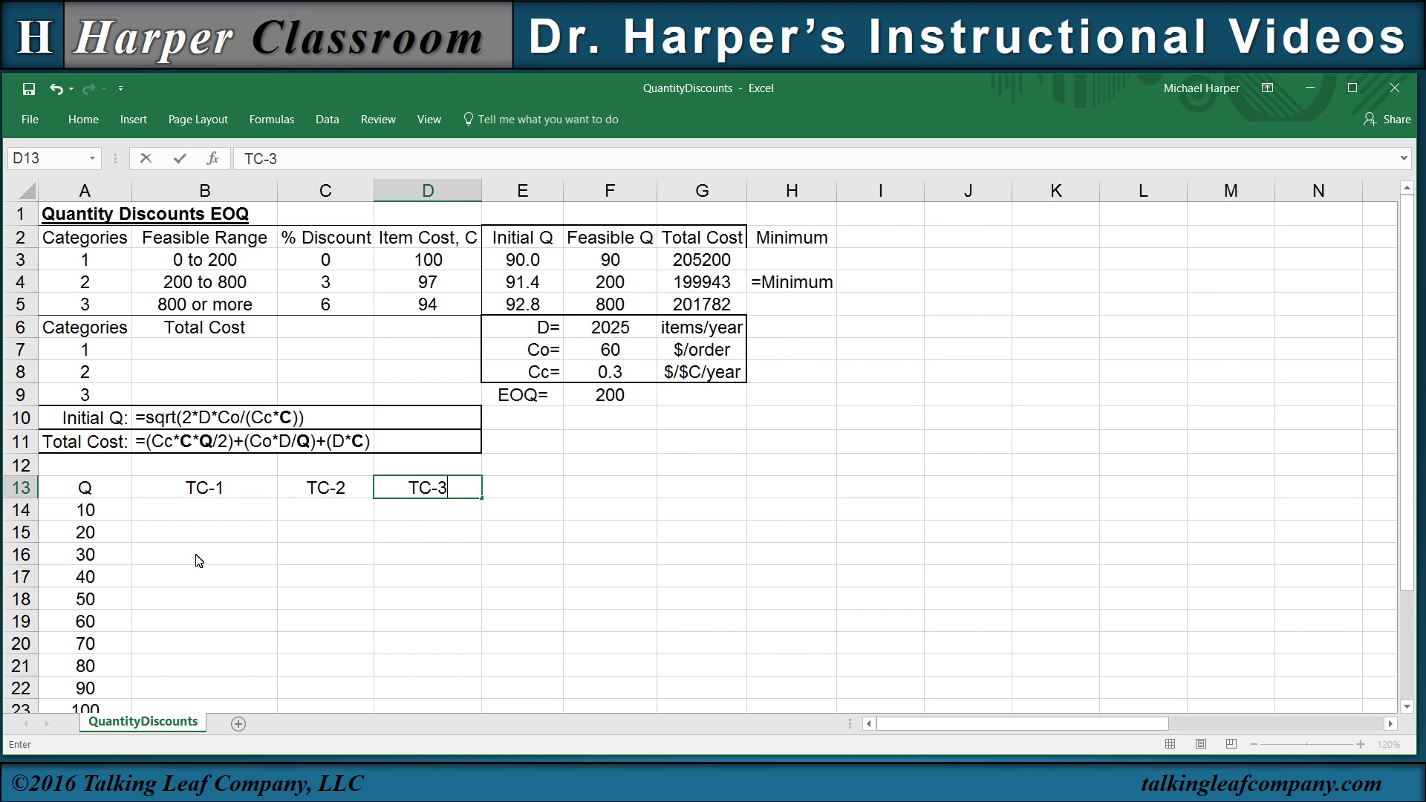
key(Tab)
Step: Make both D3 references in the G3 total cost formula absolute as $D$3
click(697, 261)
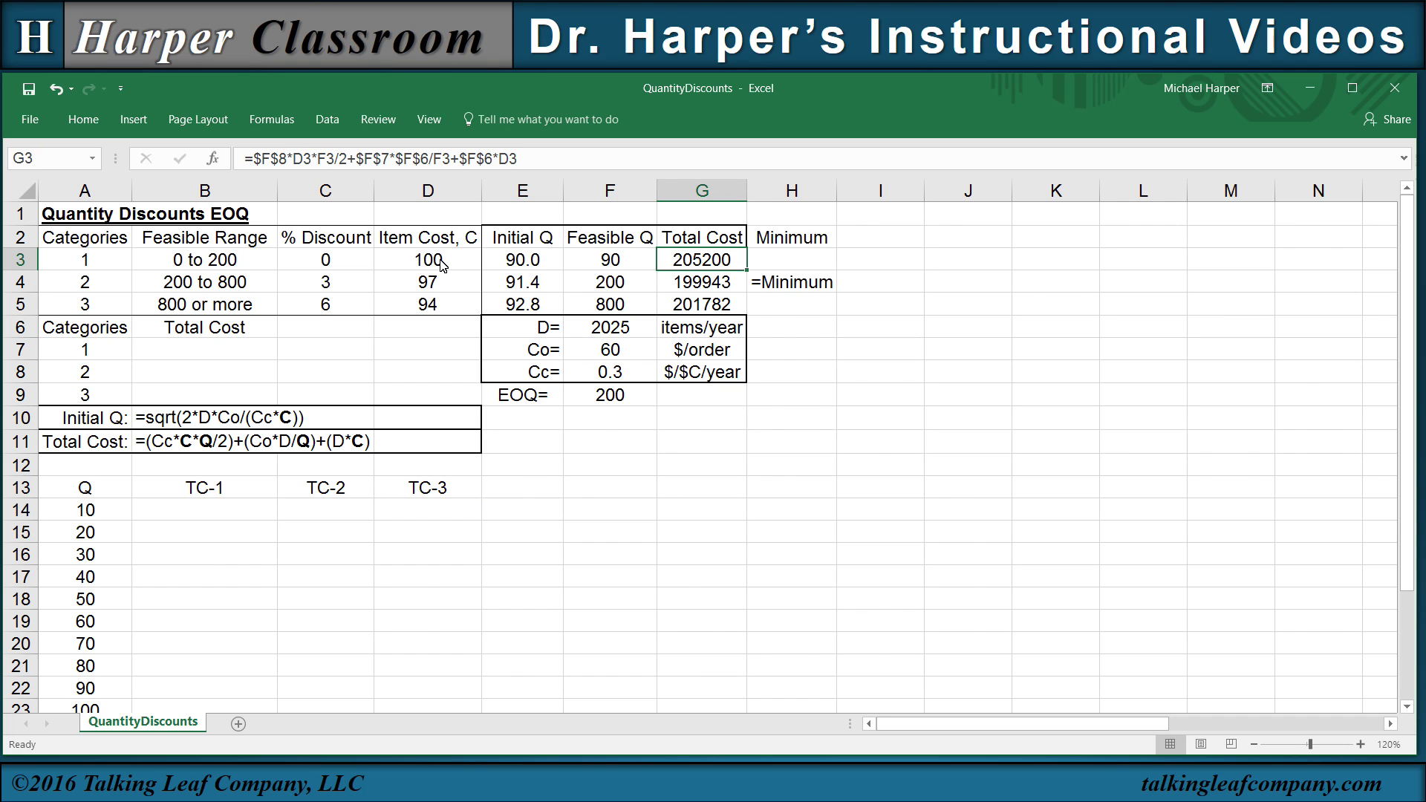
double_click(309, 158)
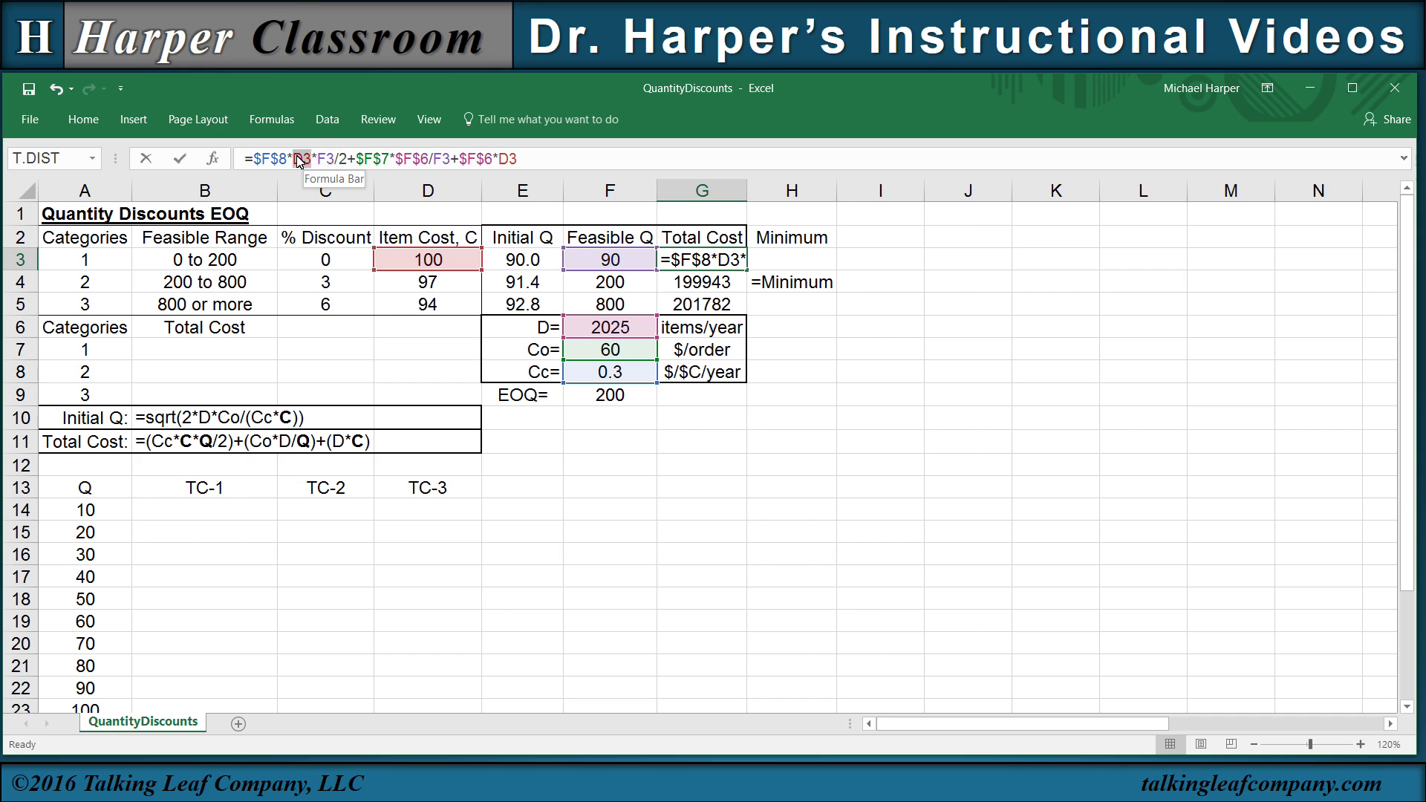
key(F4)
drag(536, 165, 519, 162)
key(F4)
key(Return)
key(Up)
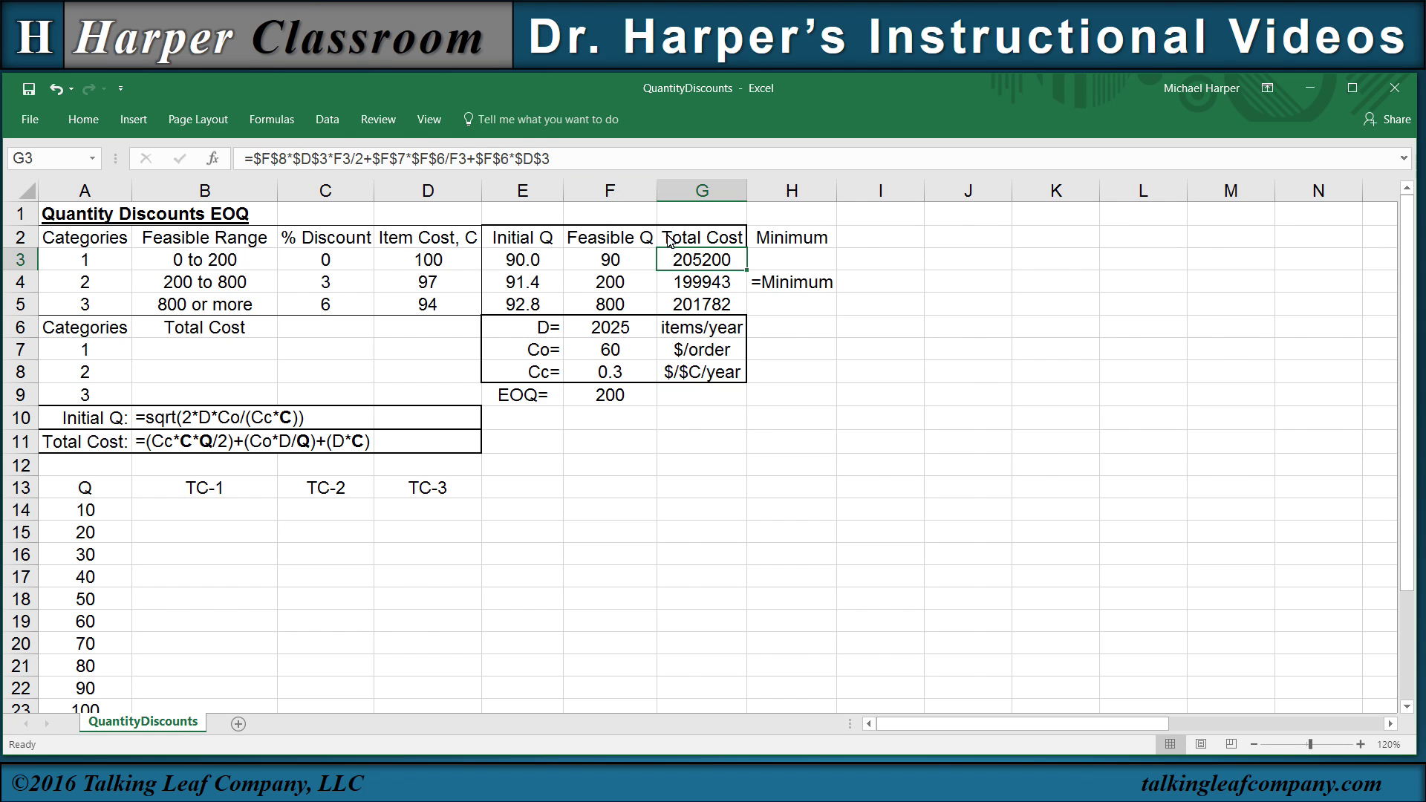
Step: Copy the G3 total cost formula to B14 under TC-1, check its A14 reference, and fill it down through B22
key(ctrl+c)
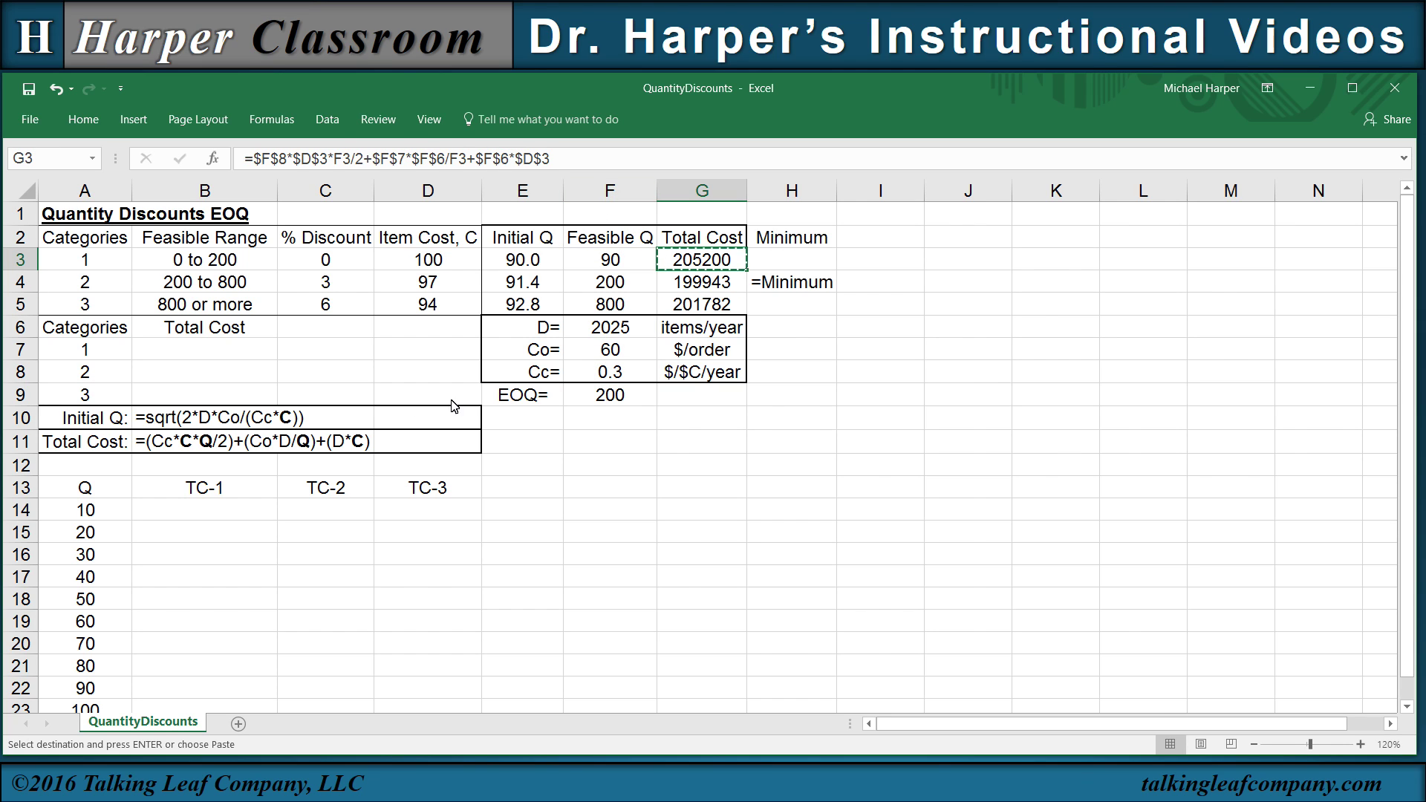
click(218, 512)
key(ctrl+v)
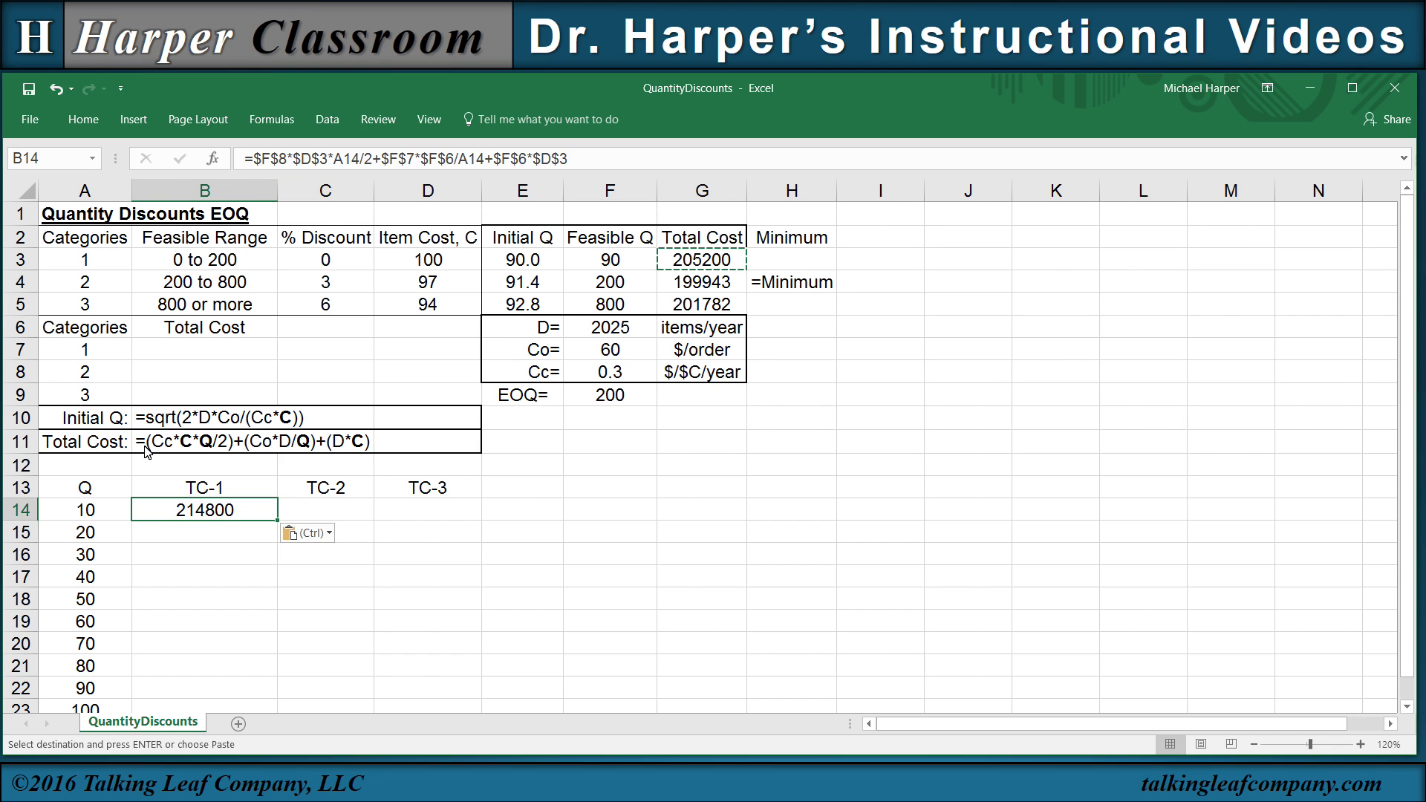
click(465, 159)
double_click(467, 159)
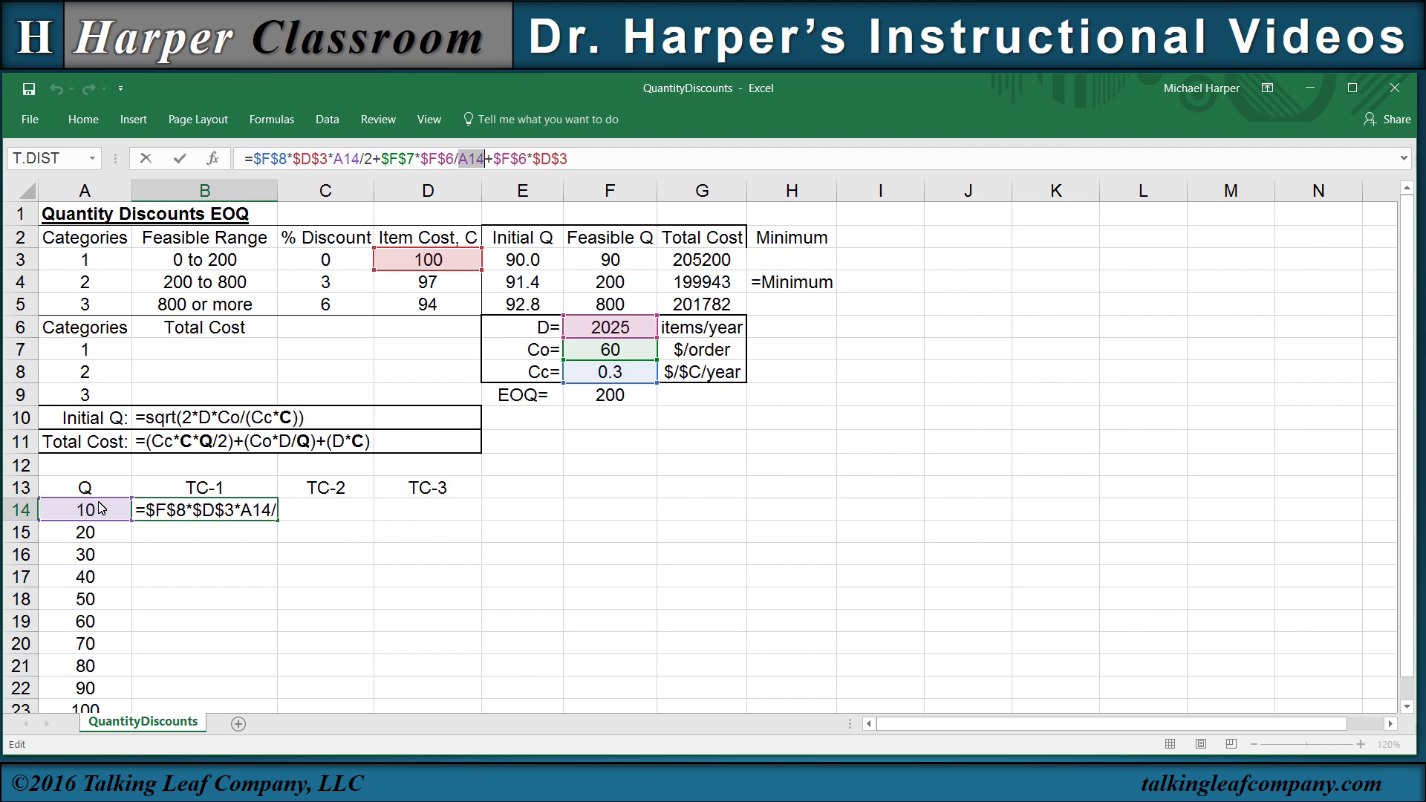
key(Return)
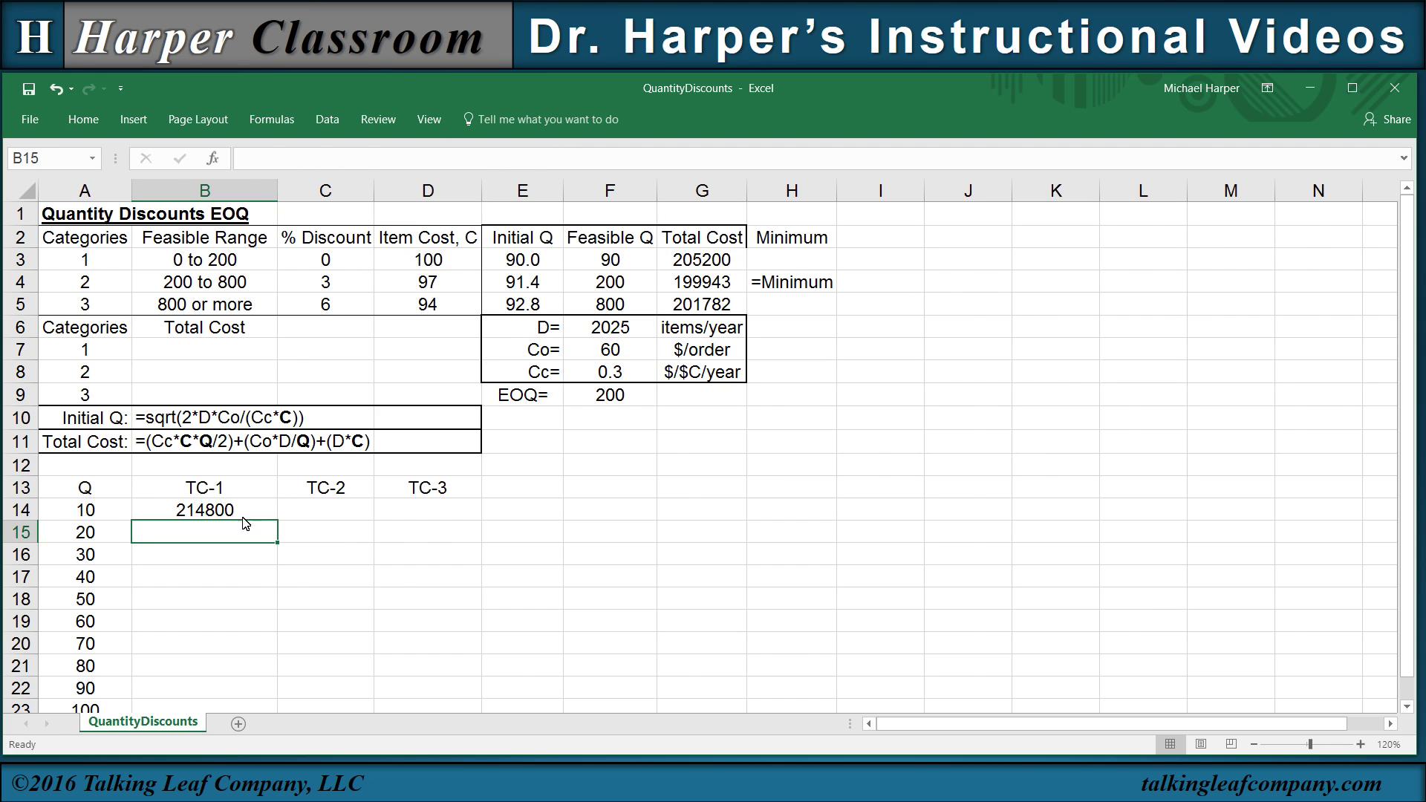
click(220, 516)
drag(277, 520, 257, 701)
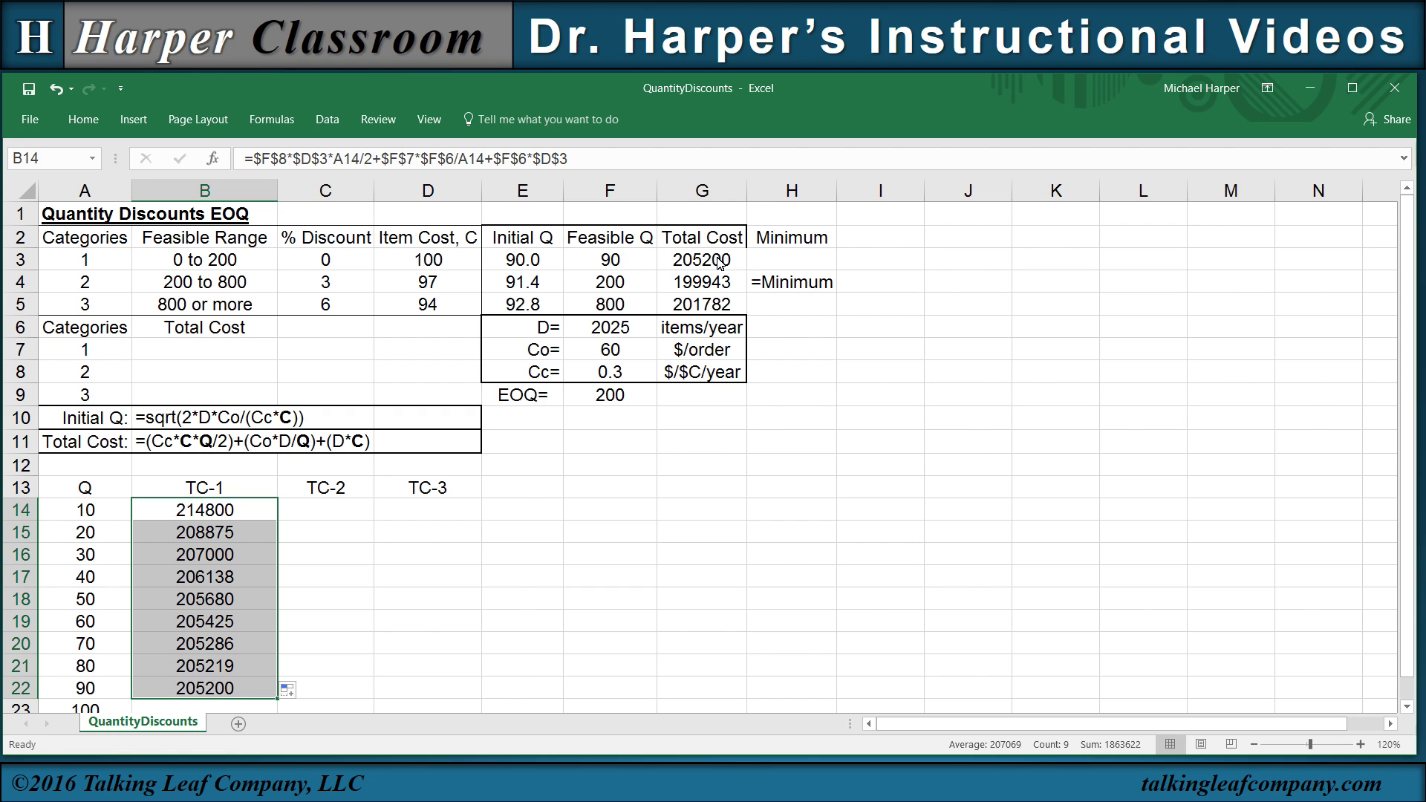
Step: Make both D4 references in the G4 total cost formula absolute as $D$4
click(693, 290)
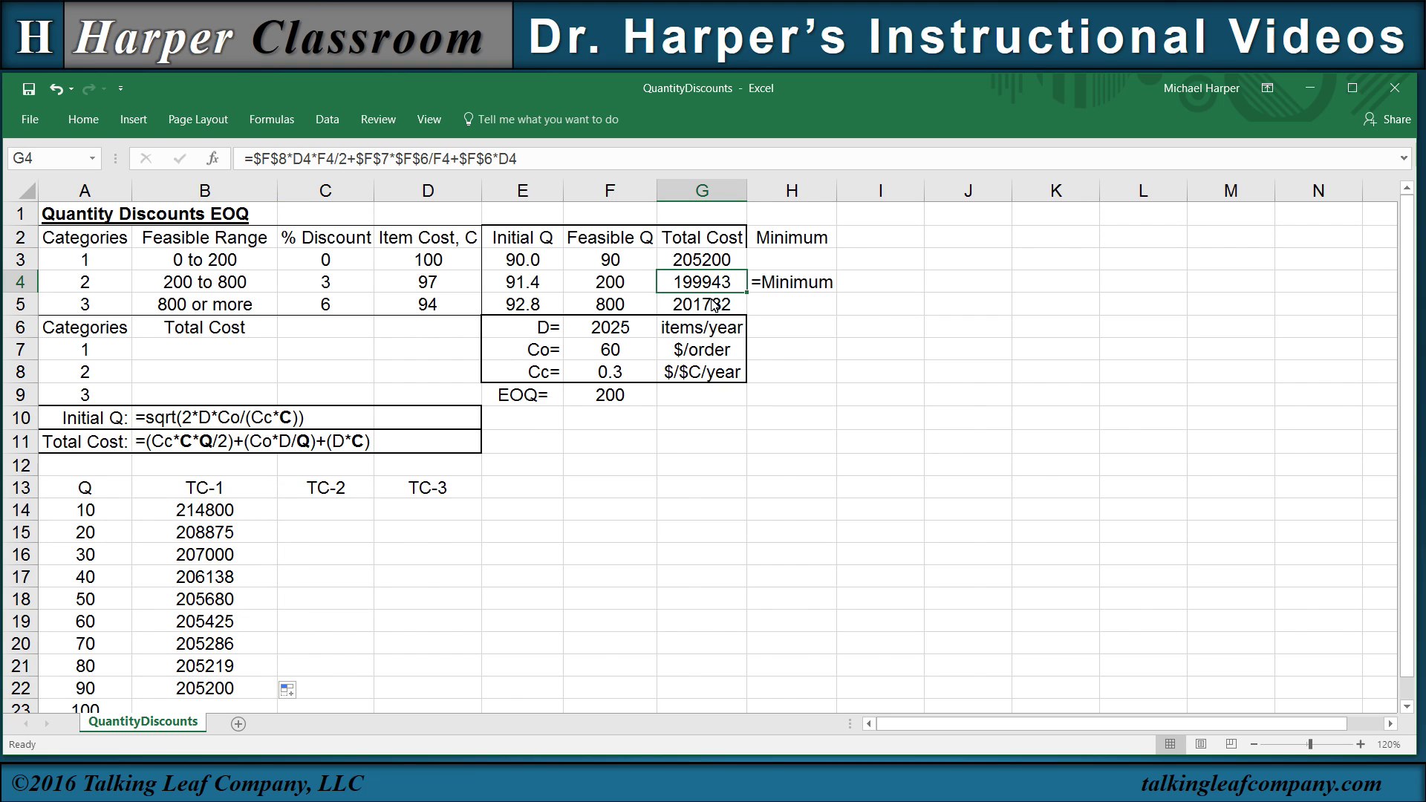
click(309, 159)
drag(308, 159, 300, 159)
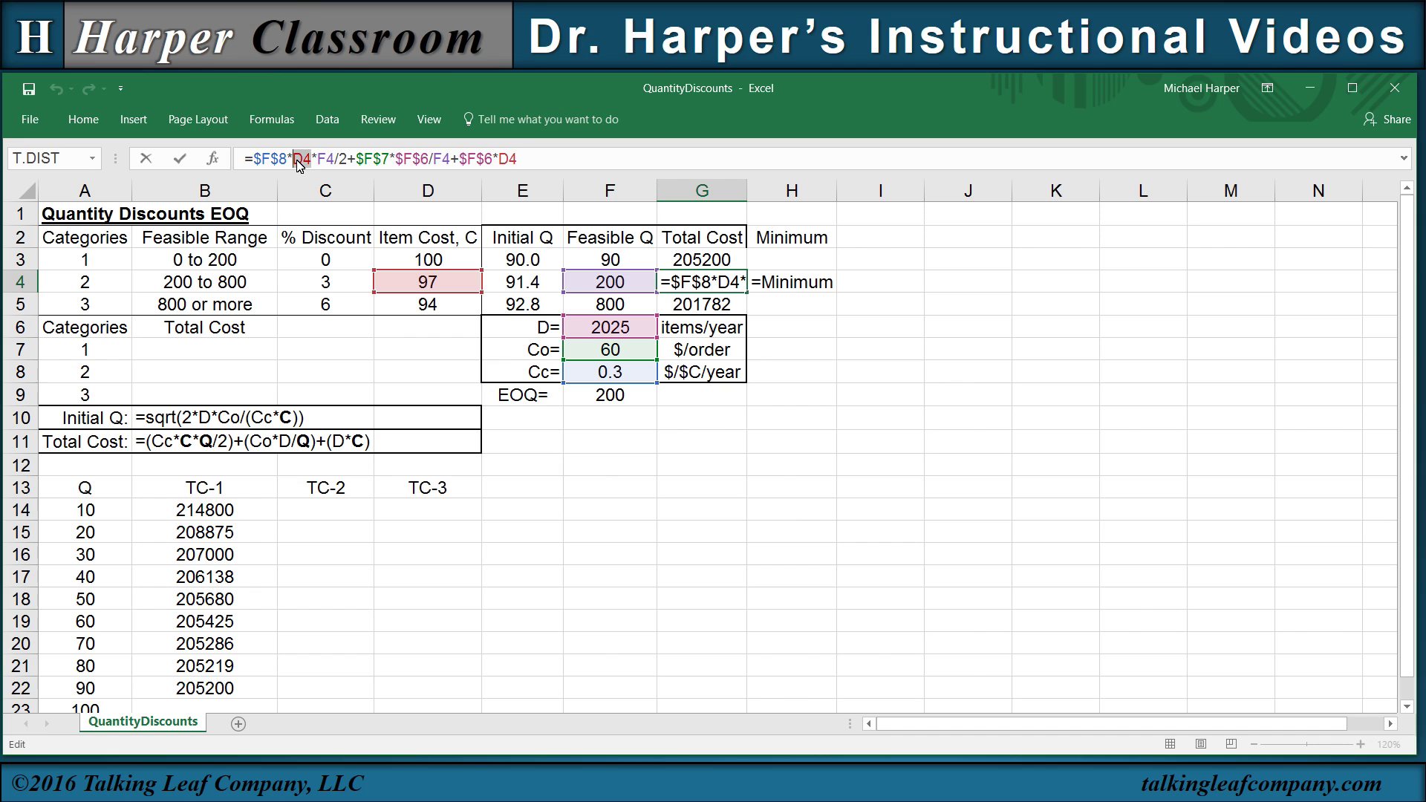
key(F4)
drag(535, 159, 515, 159)
key(F4)
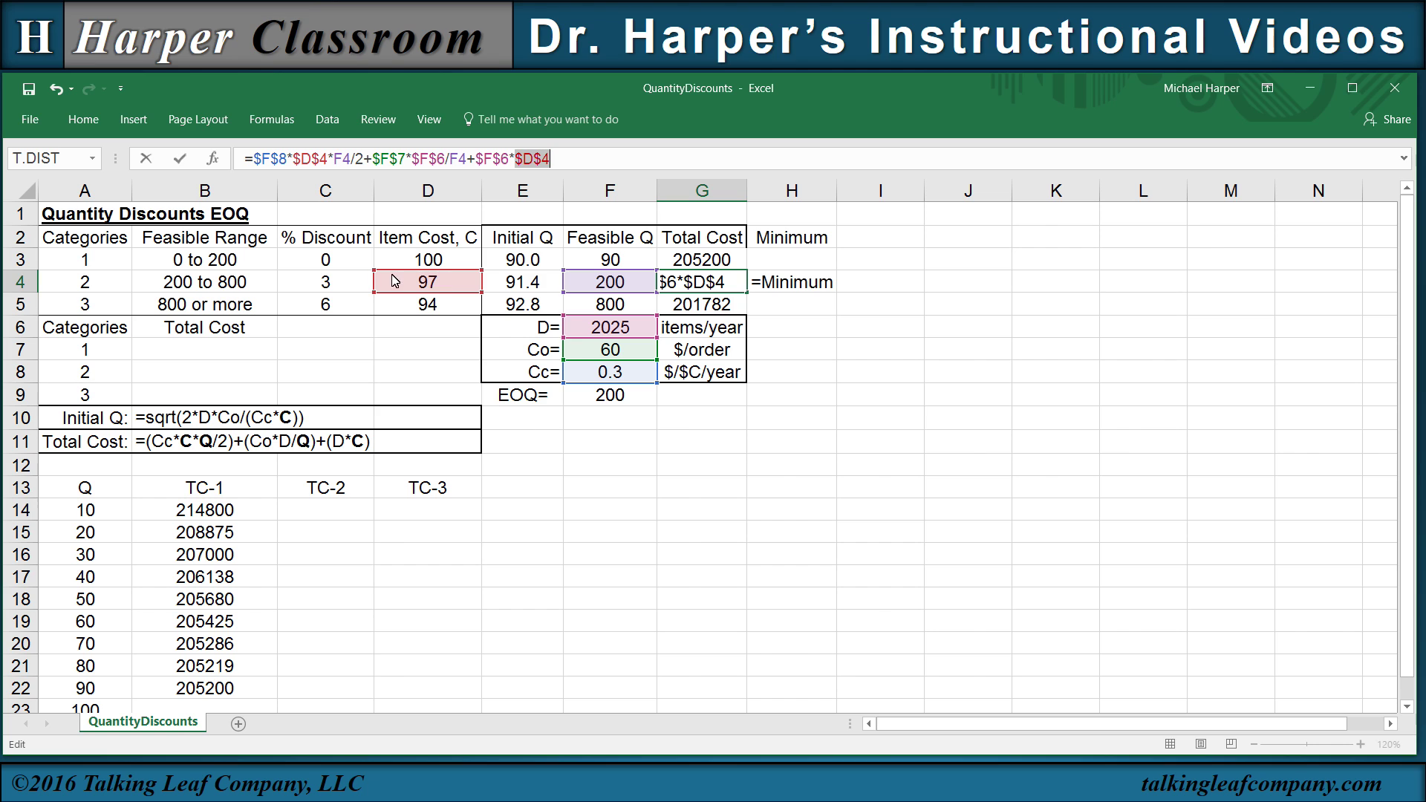
key(Return)
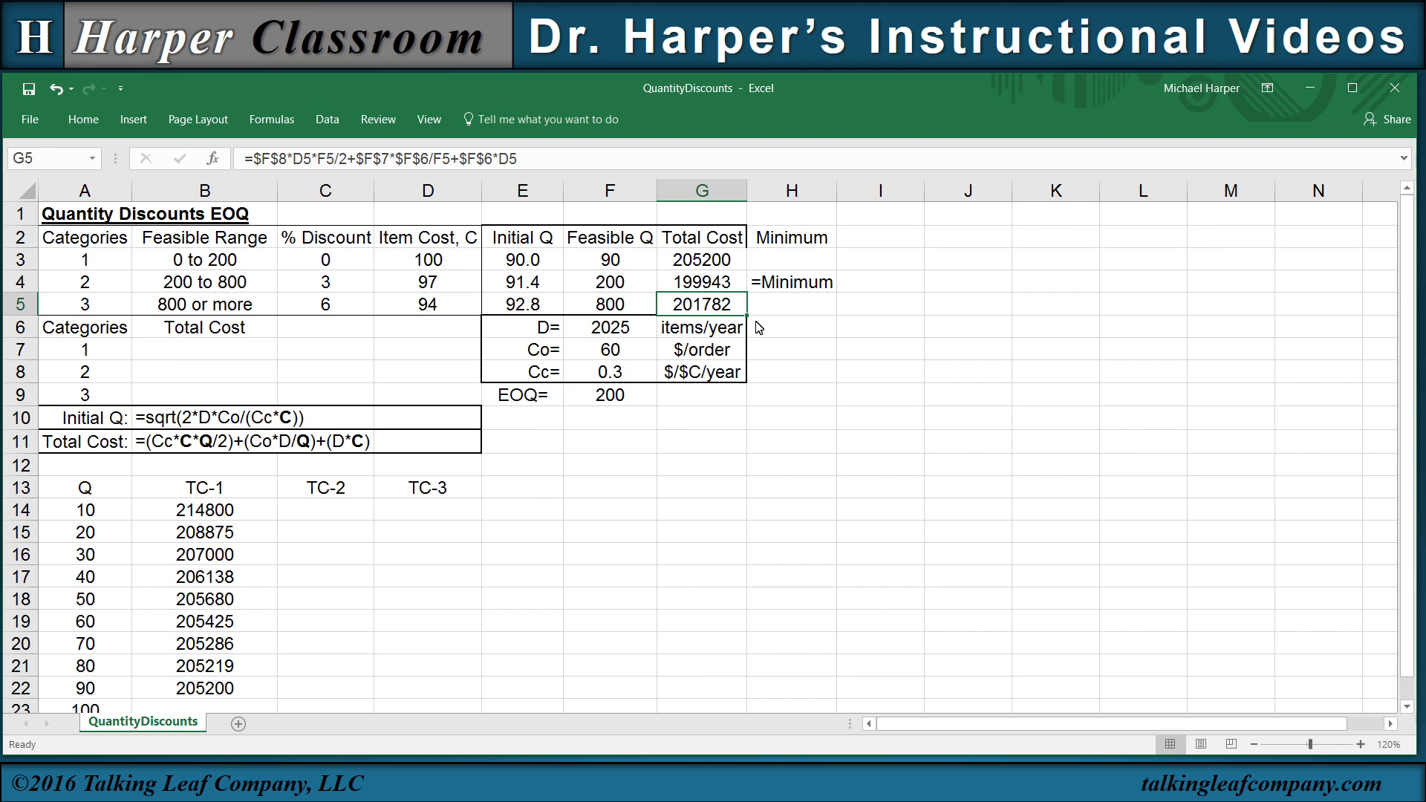
Step: Copy the G4 total cost formula to C14 under TC-2
click(705, 286)
key(ctrl+c)
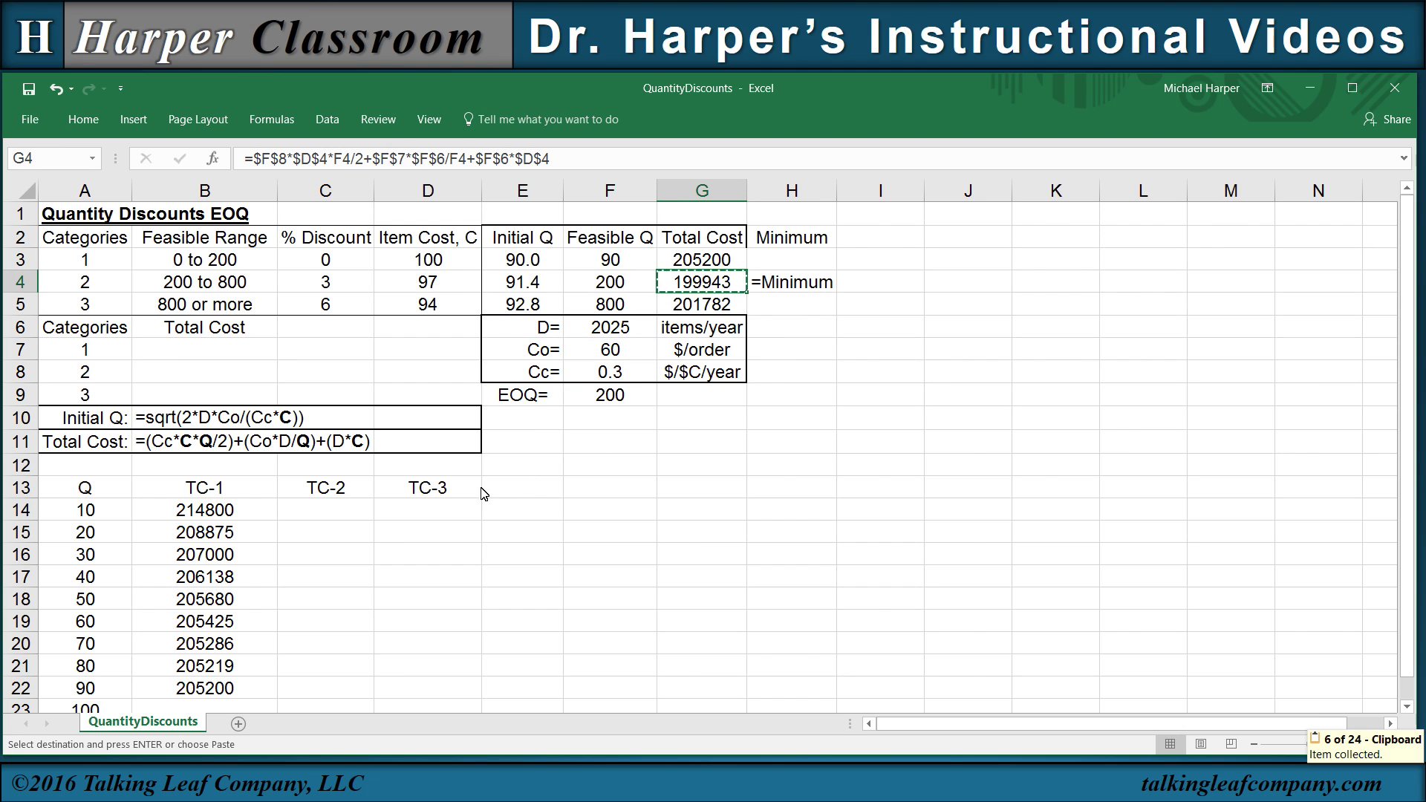
click(341, 514)
key(ctrl+v)
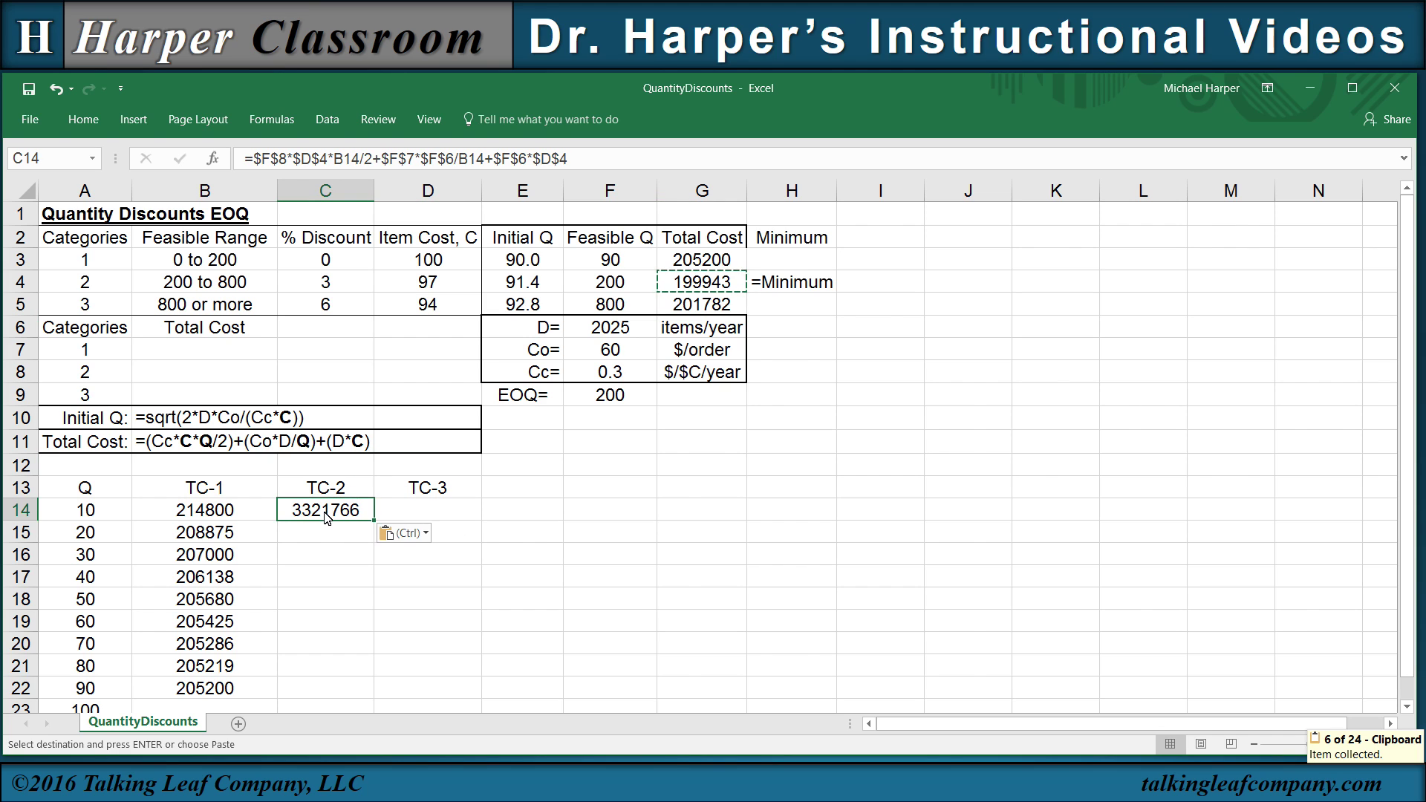
Step: Replace both B14 references in the C14 formula with A14 and fill it down through C22
double_click(358, 162)
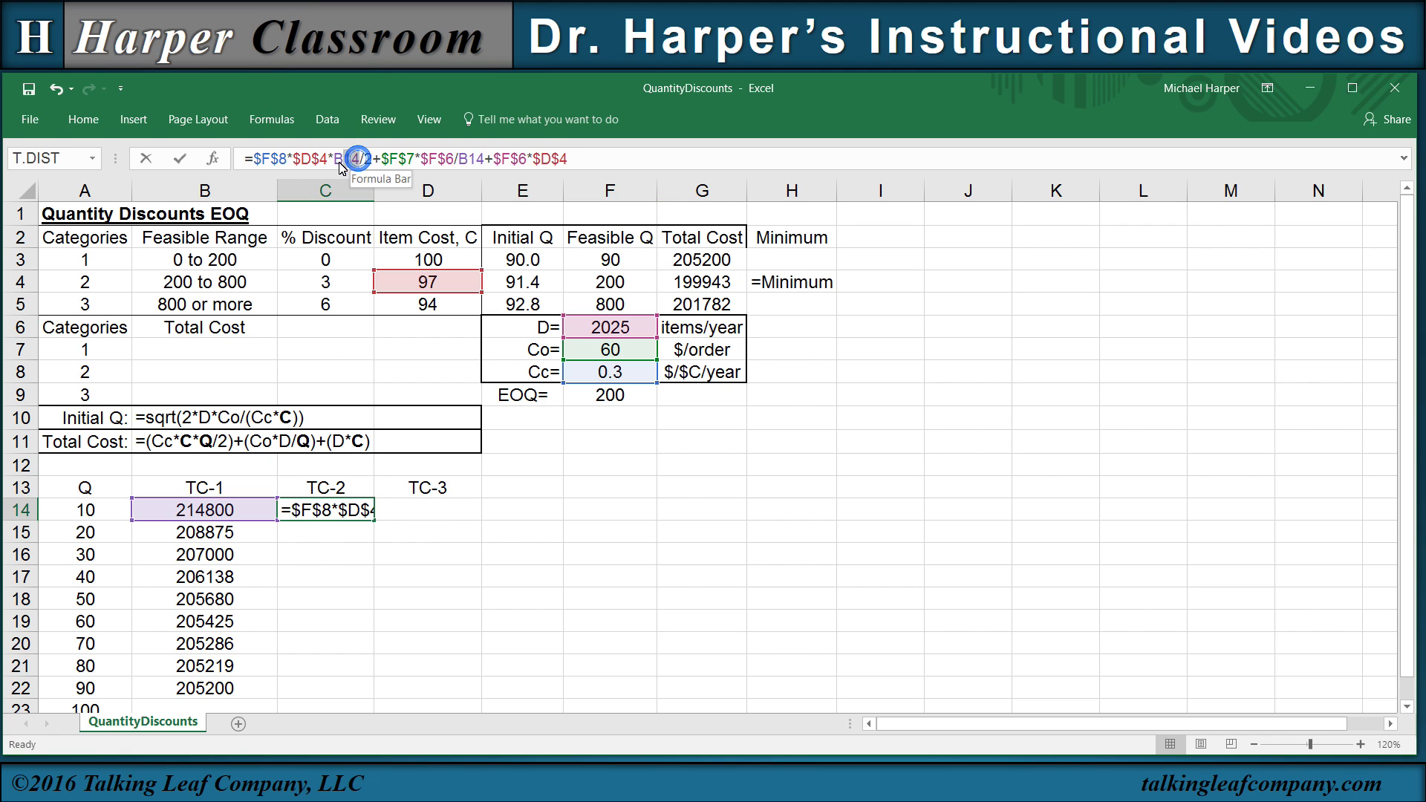
click(87, 513)
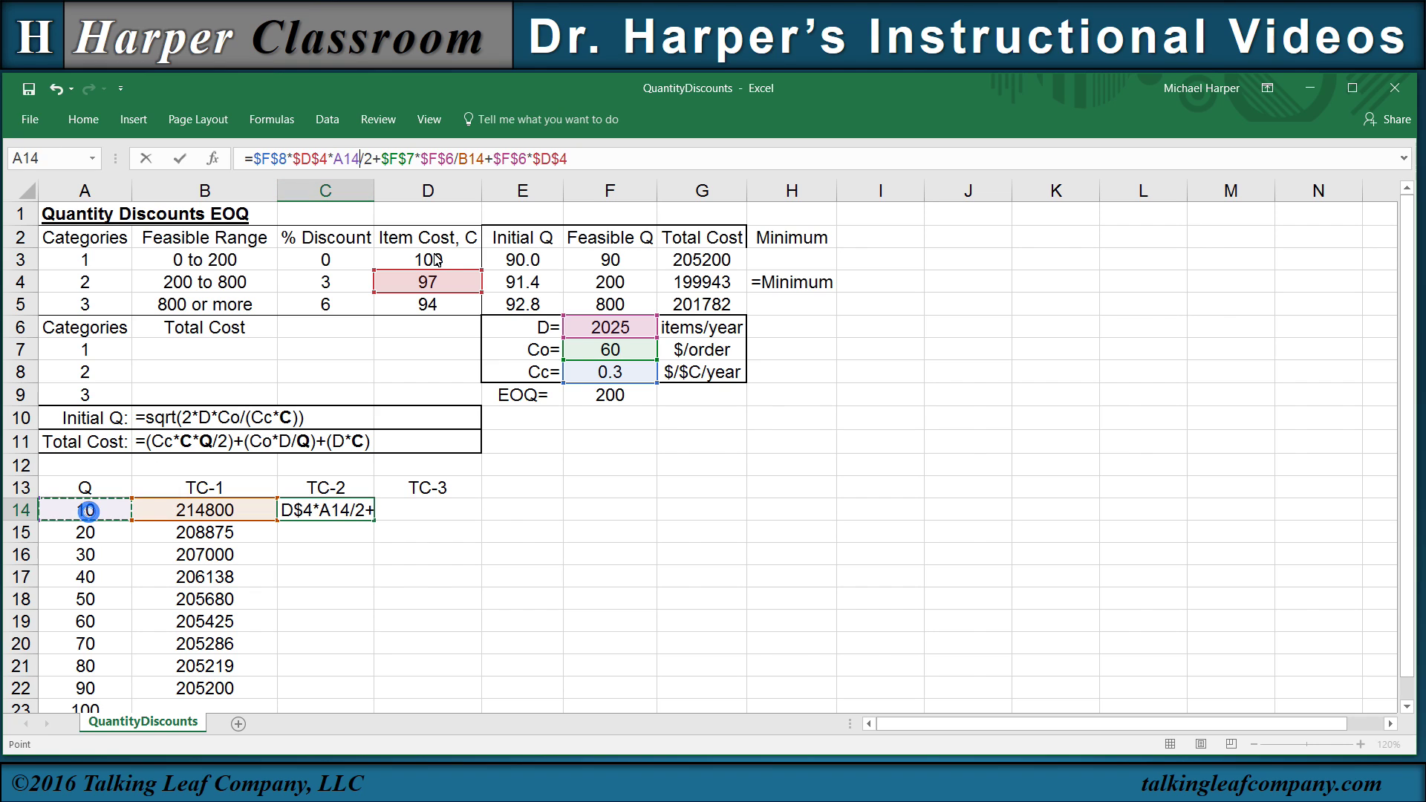
double_click(472, 159)
click(87, 512)
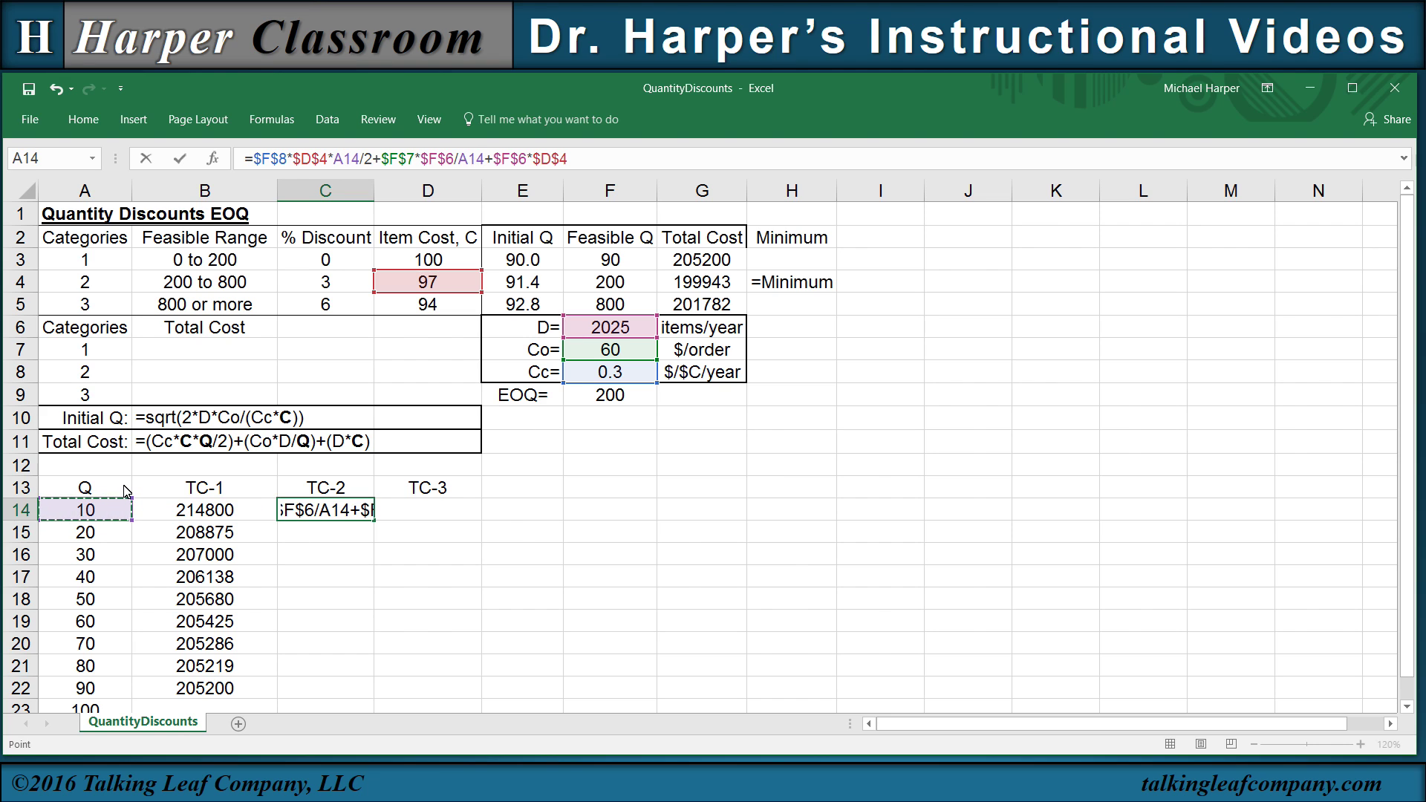
key(Return)
click(341, 517)
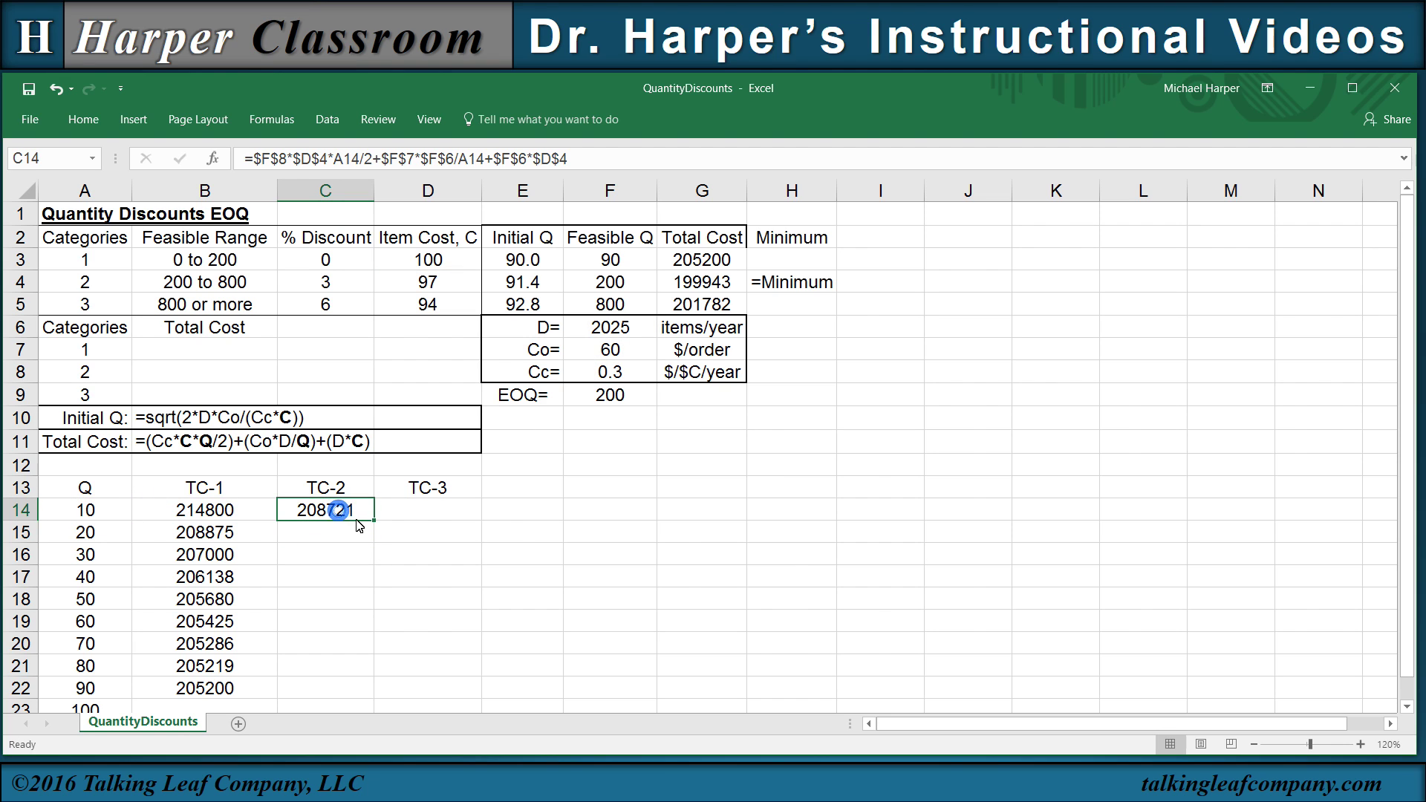
drag(374, 521, 363, 694)
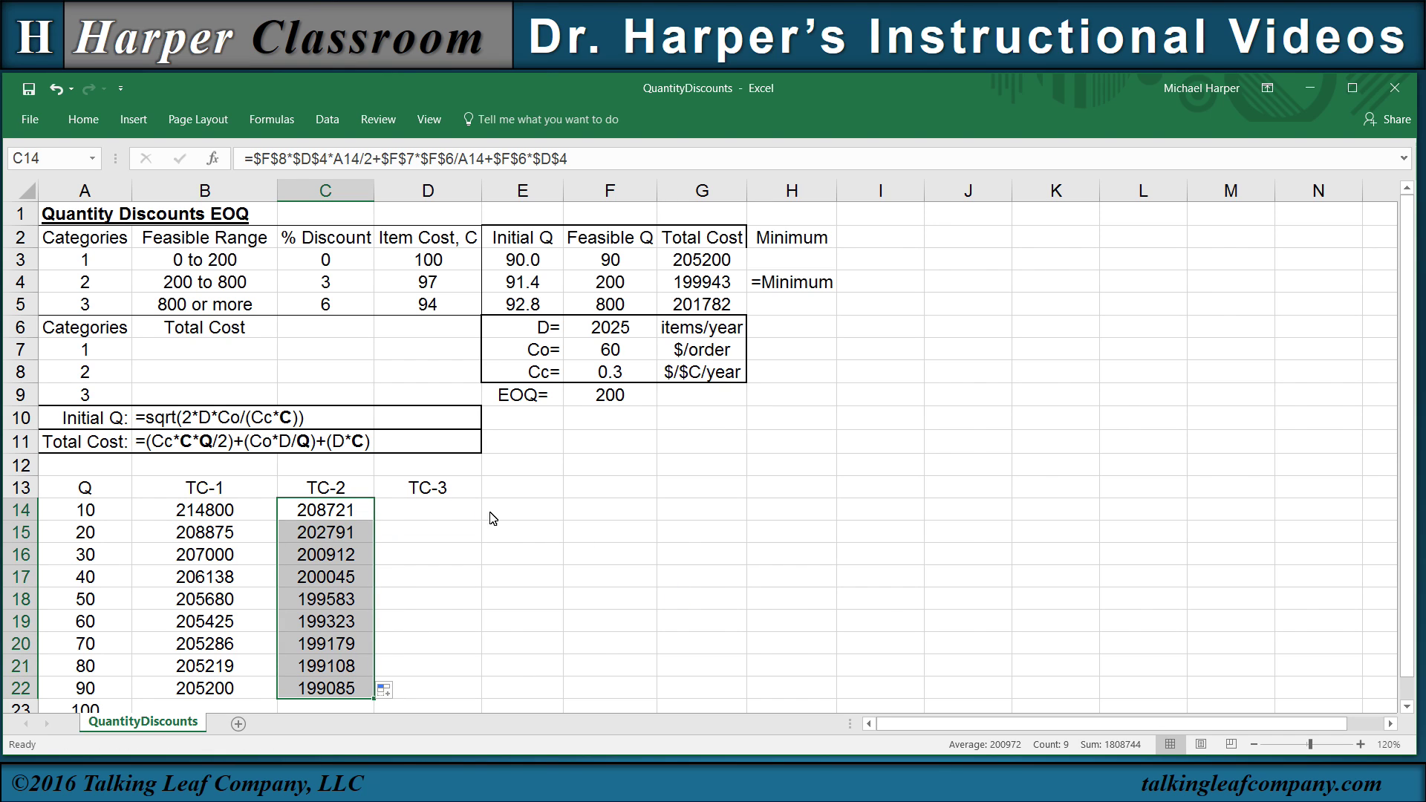
Step: Make both D5 references in the G5 total cost formula absolute as $D$5
click(441, 516)
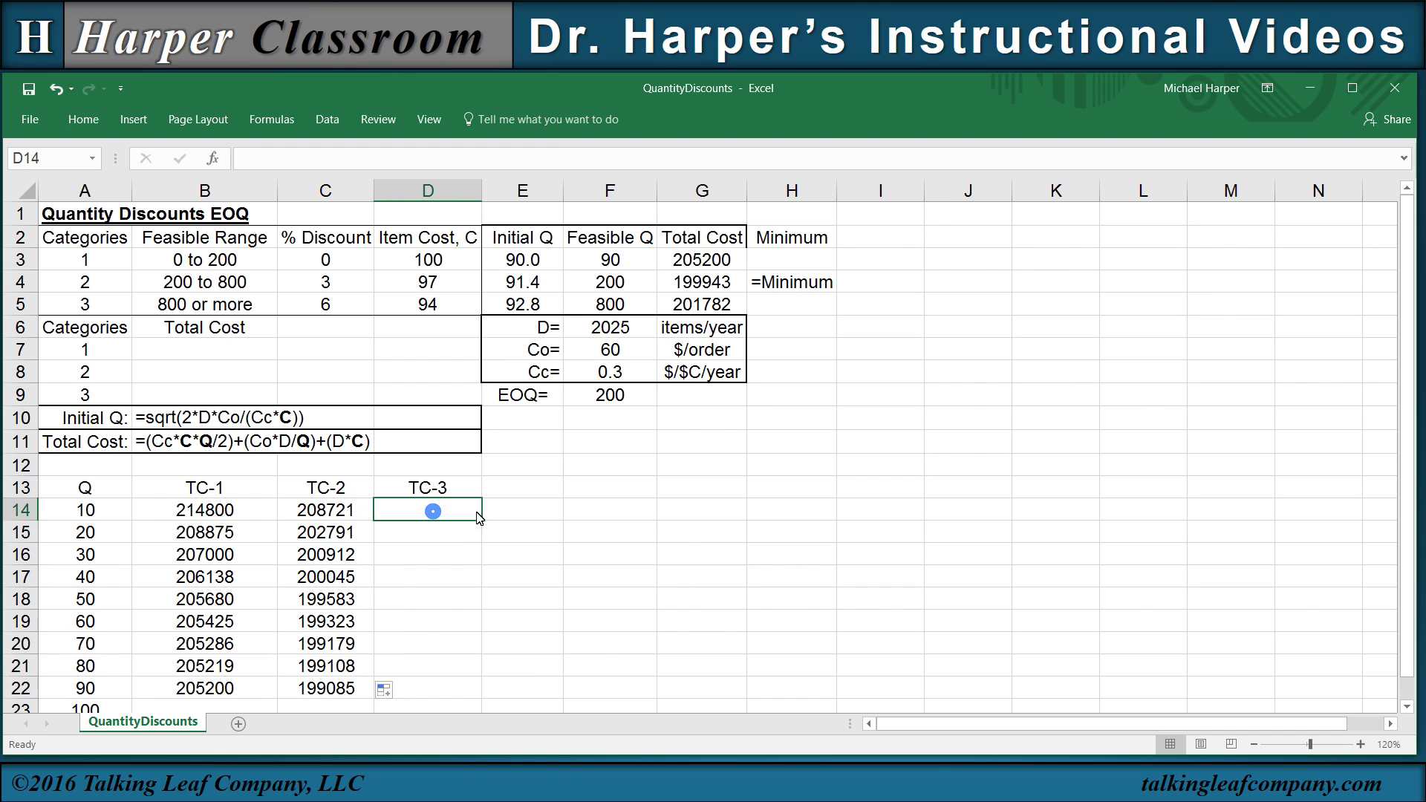
click(698, 306)
drag(311, 161, 294, 162)
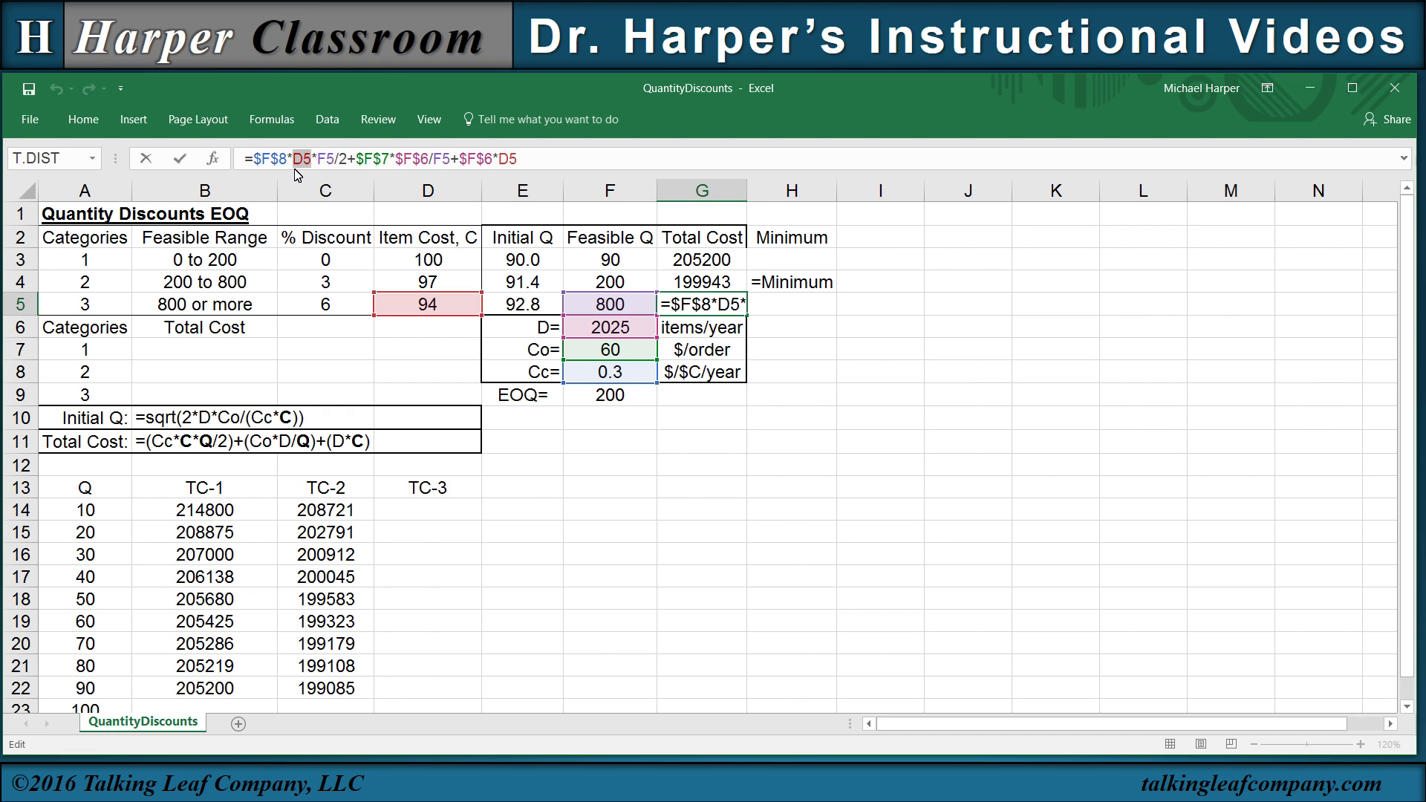
key(F4)
drag(534, 160, 517, 159)
key(F4)
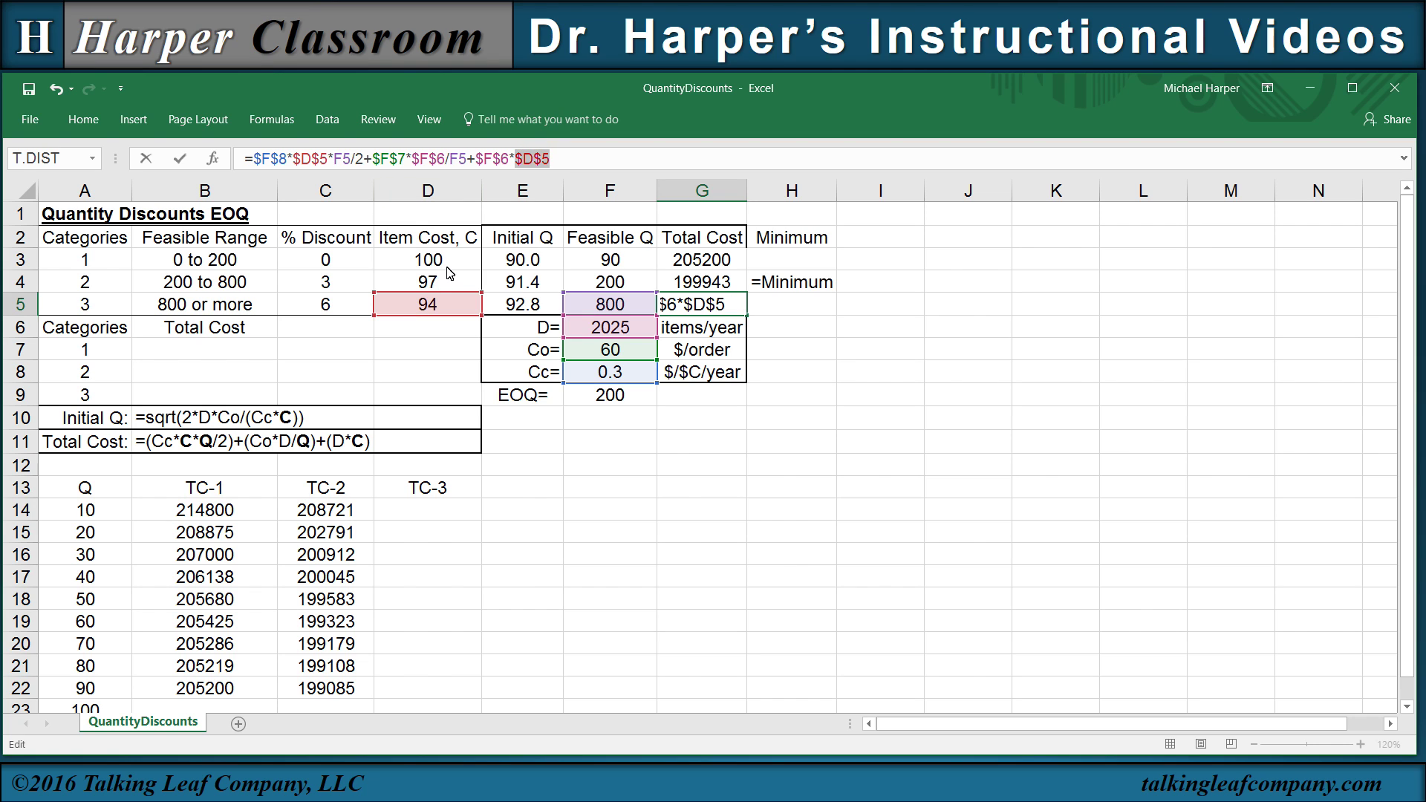
key(Return)
Step: Copy the G5 total cost formula to D14 under TC-3
click(704, 308)
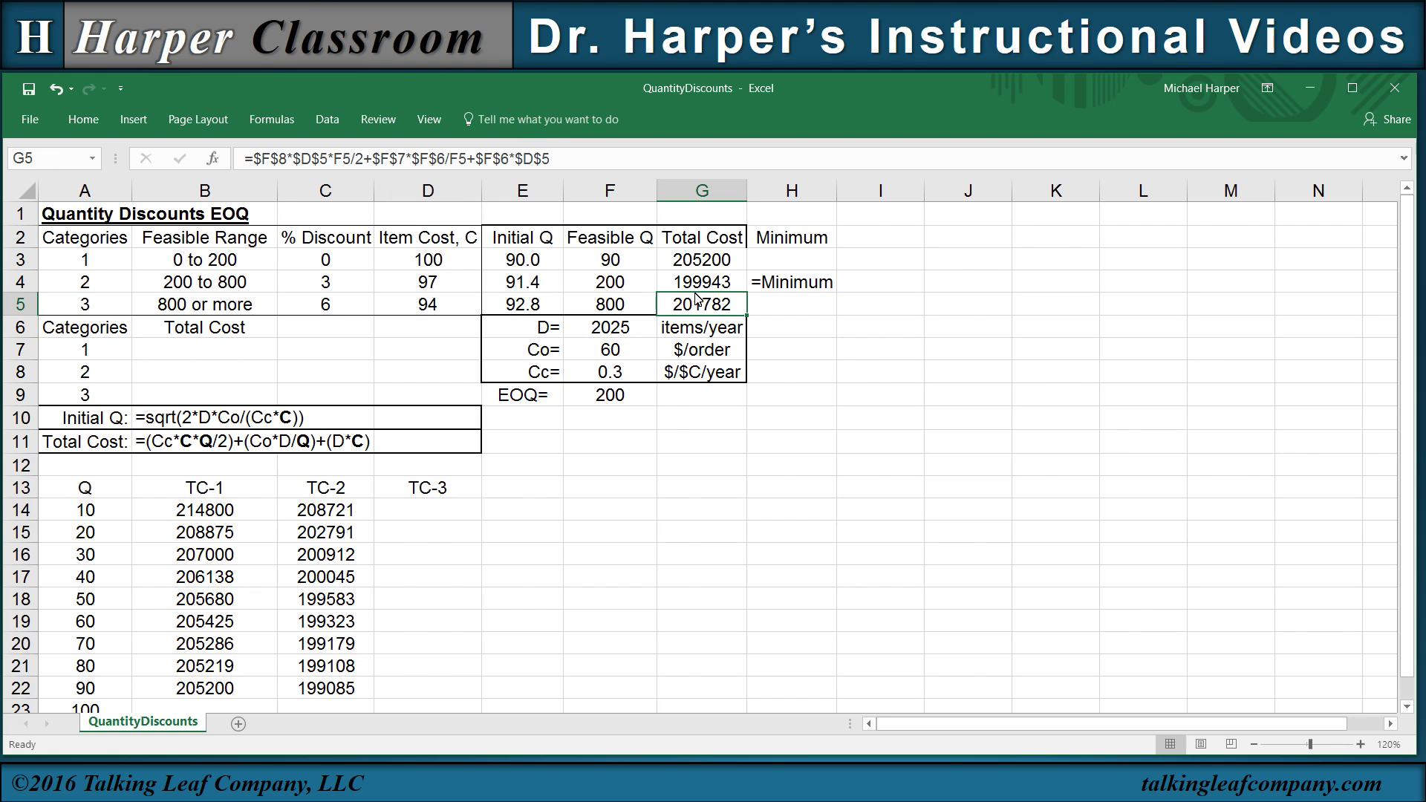
key(ctrl+c)
click(438, 513)
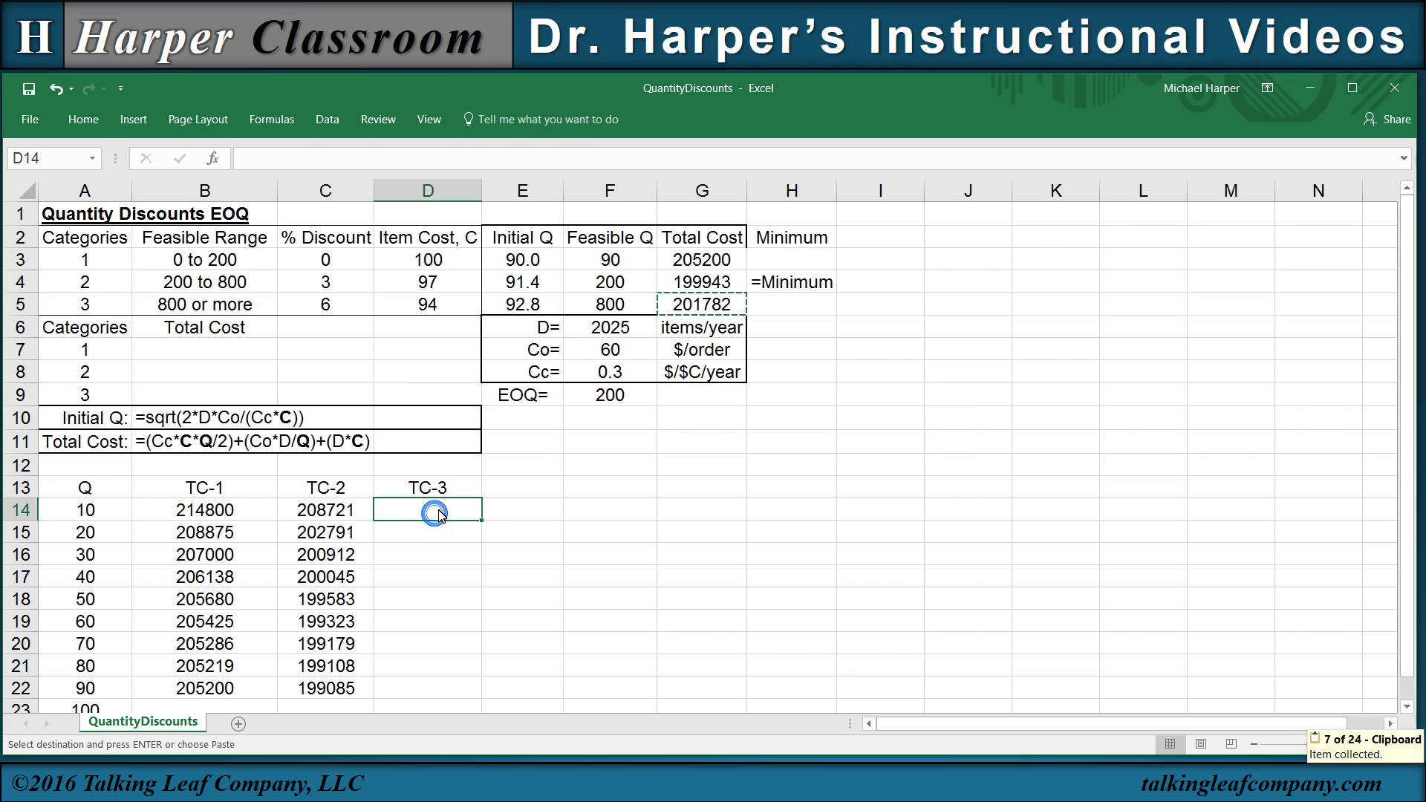
key(ctrl+v)
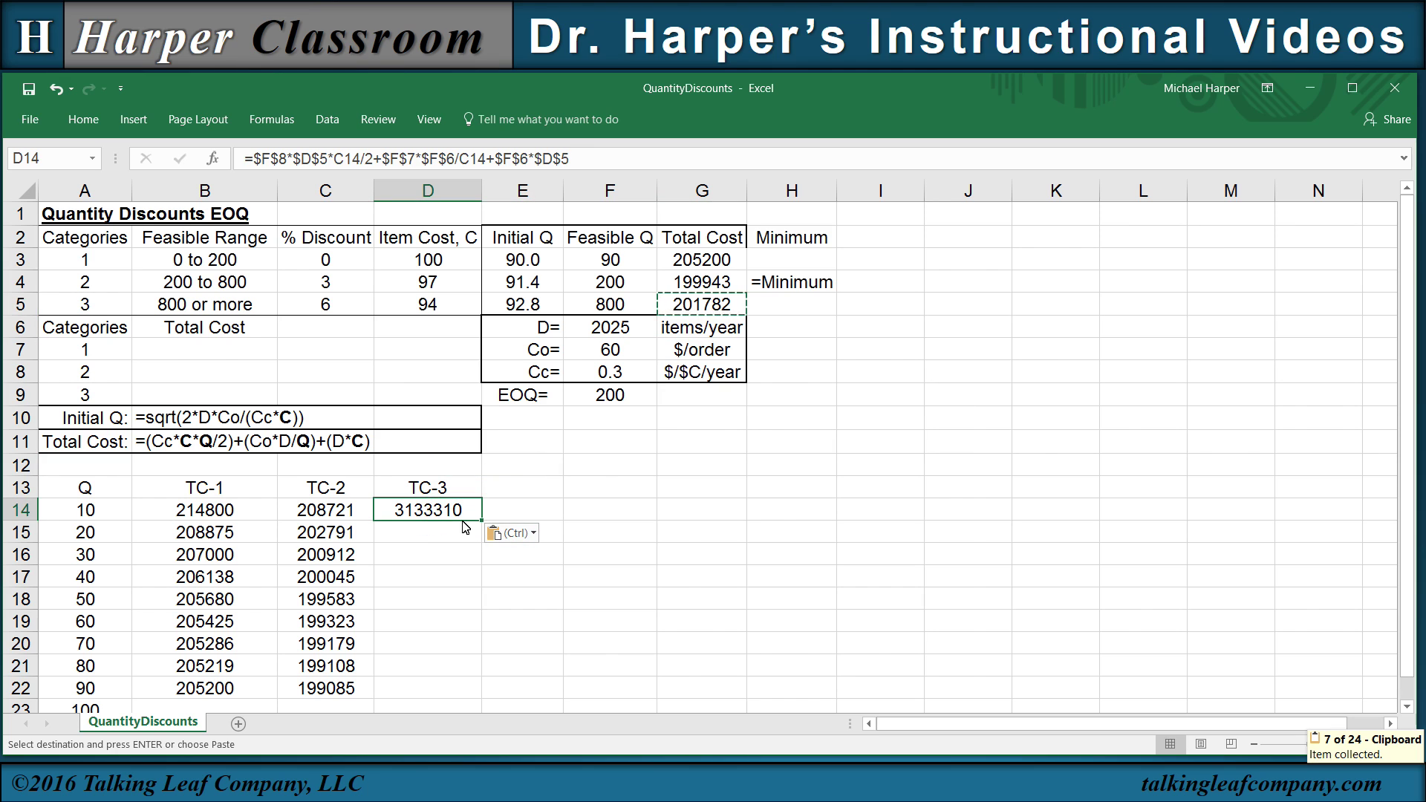
Step: Replace both C14 references in the D14 formula with A14 and fill it down through D22
click(362, 160)
drag(361, 159, 336, 162)
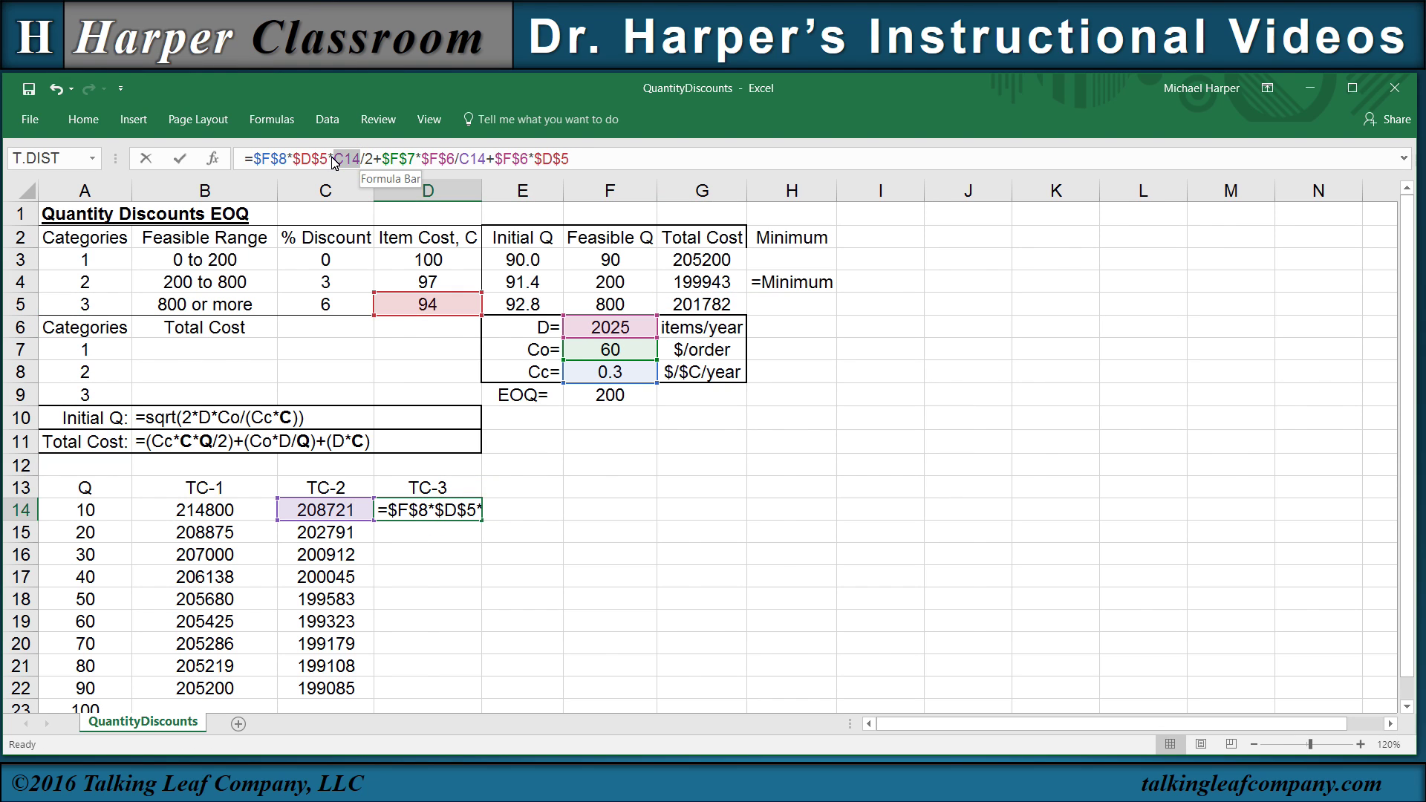
click(91, 512)
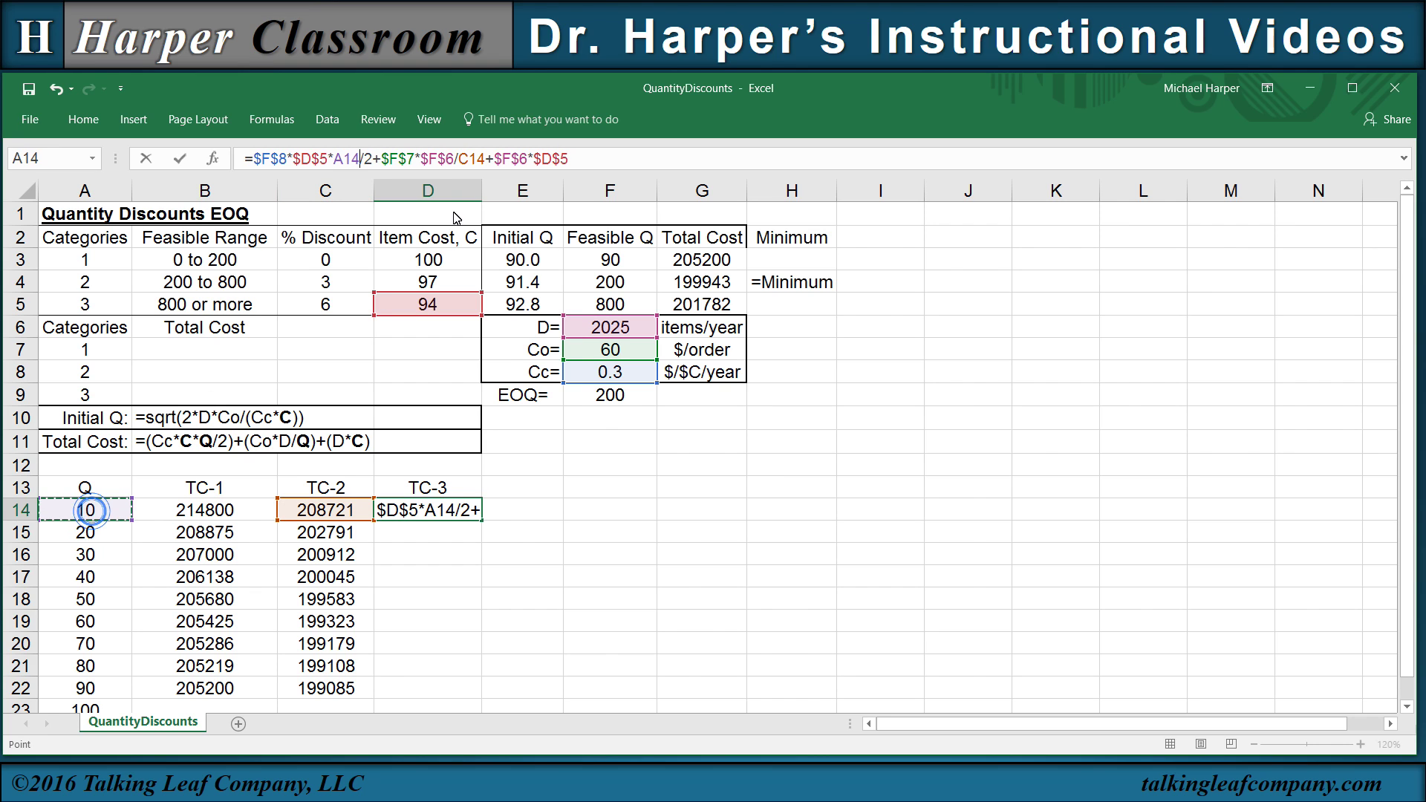
drag(473, 162, 458, 161)
click(110, 511)
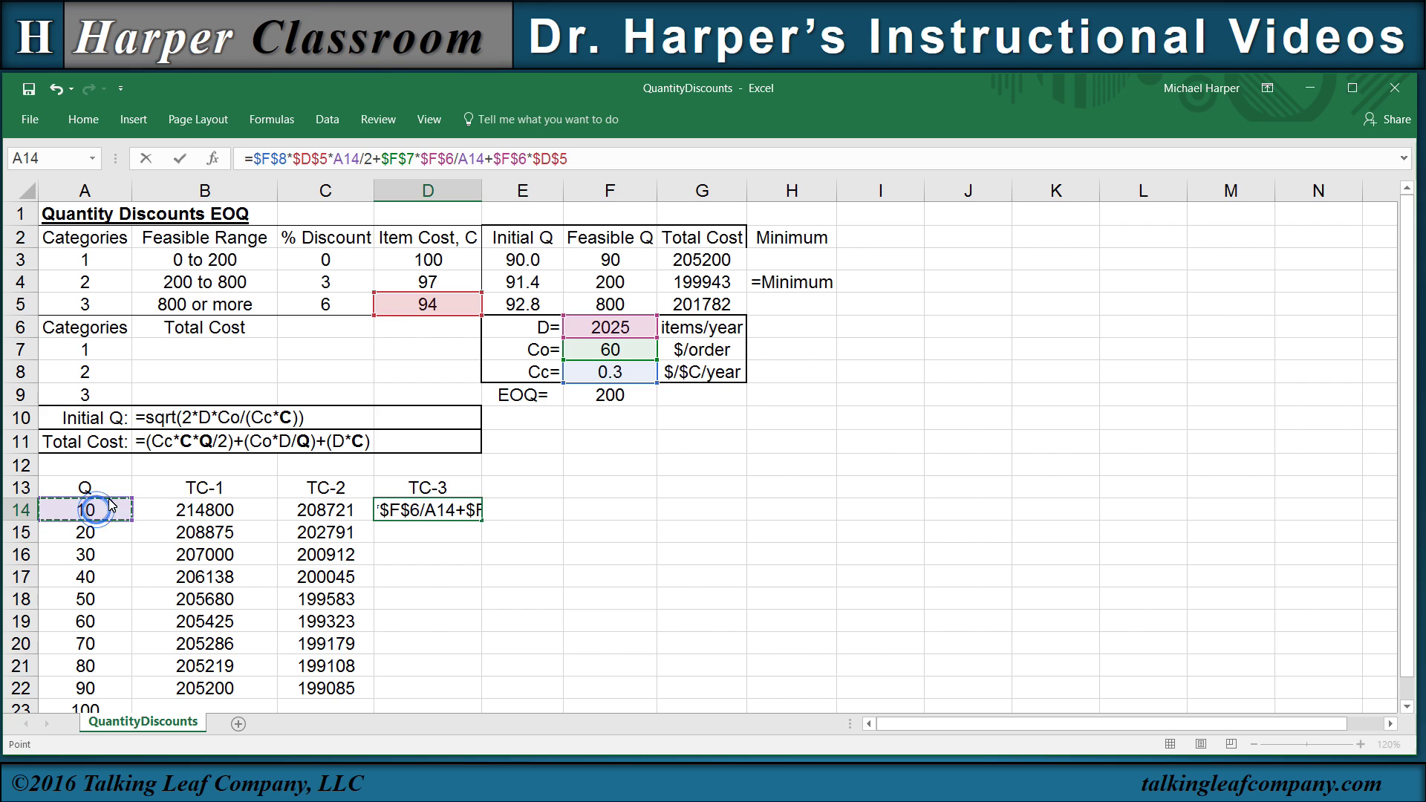
key(Return)
click(439, 517)
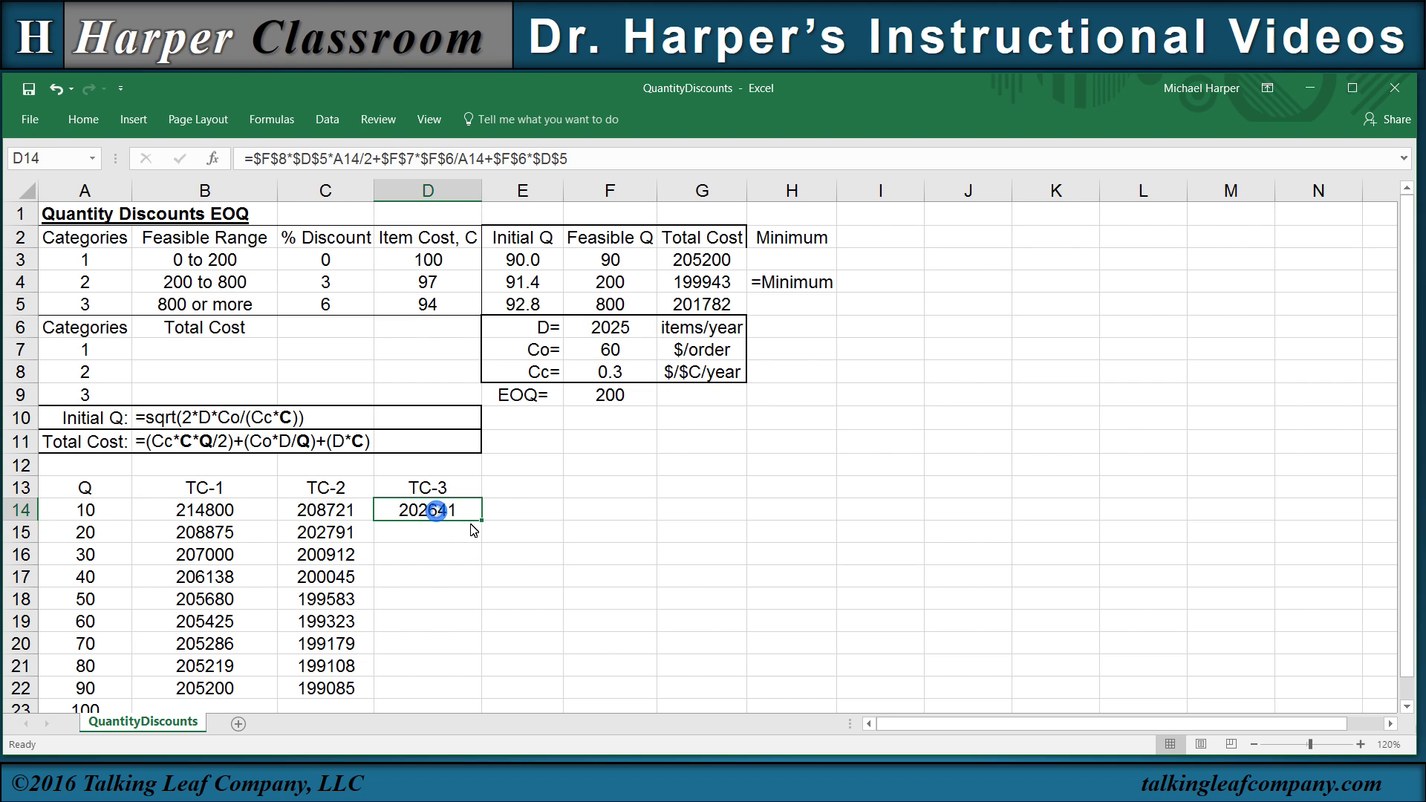
drag(481, 521, 469, 697)
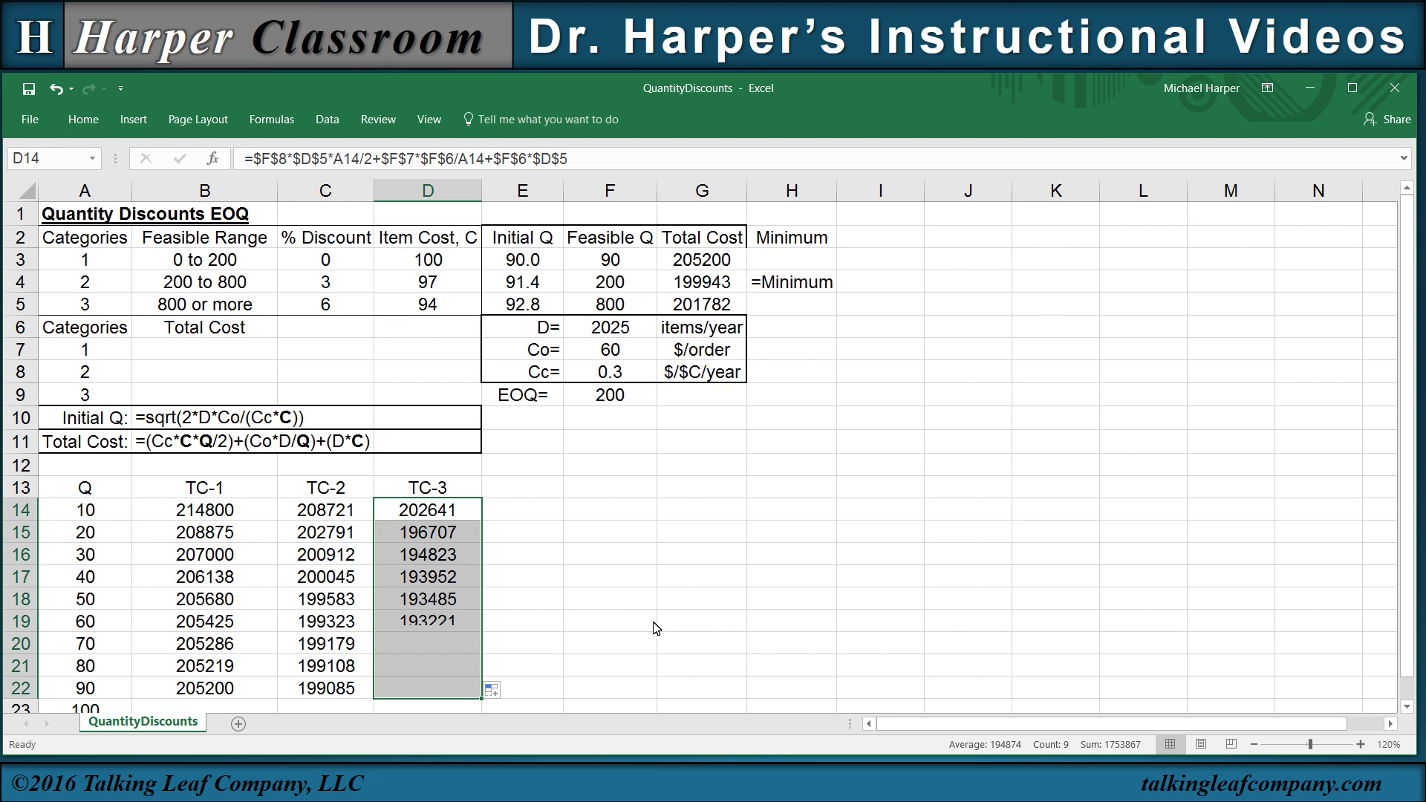
Step: Fill the A22:D22 formulas down through row 160, and clear A154:D160 so the table ends at Q = 1400
scroll(663, 551, down, 2)
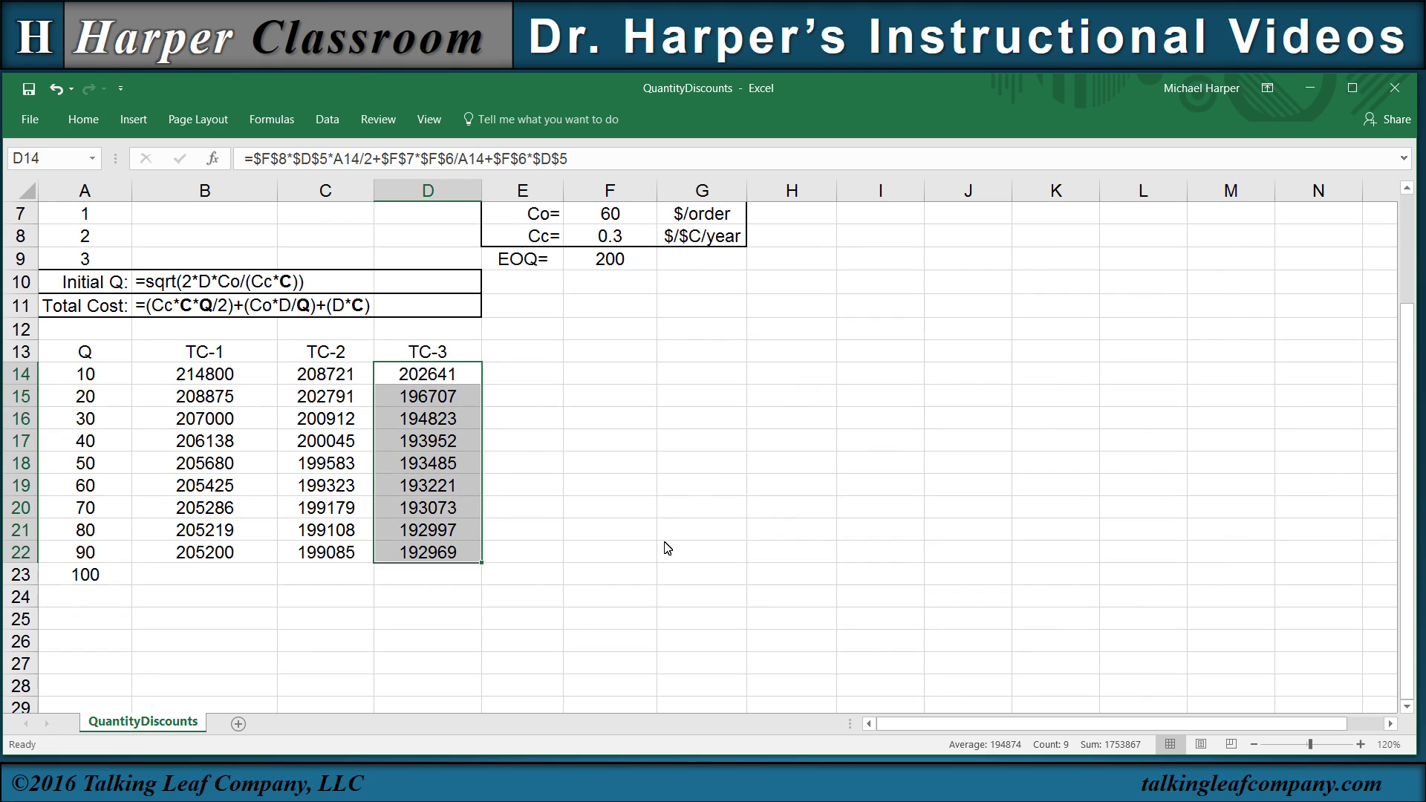
drag(86, 551, 482, 733)
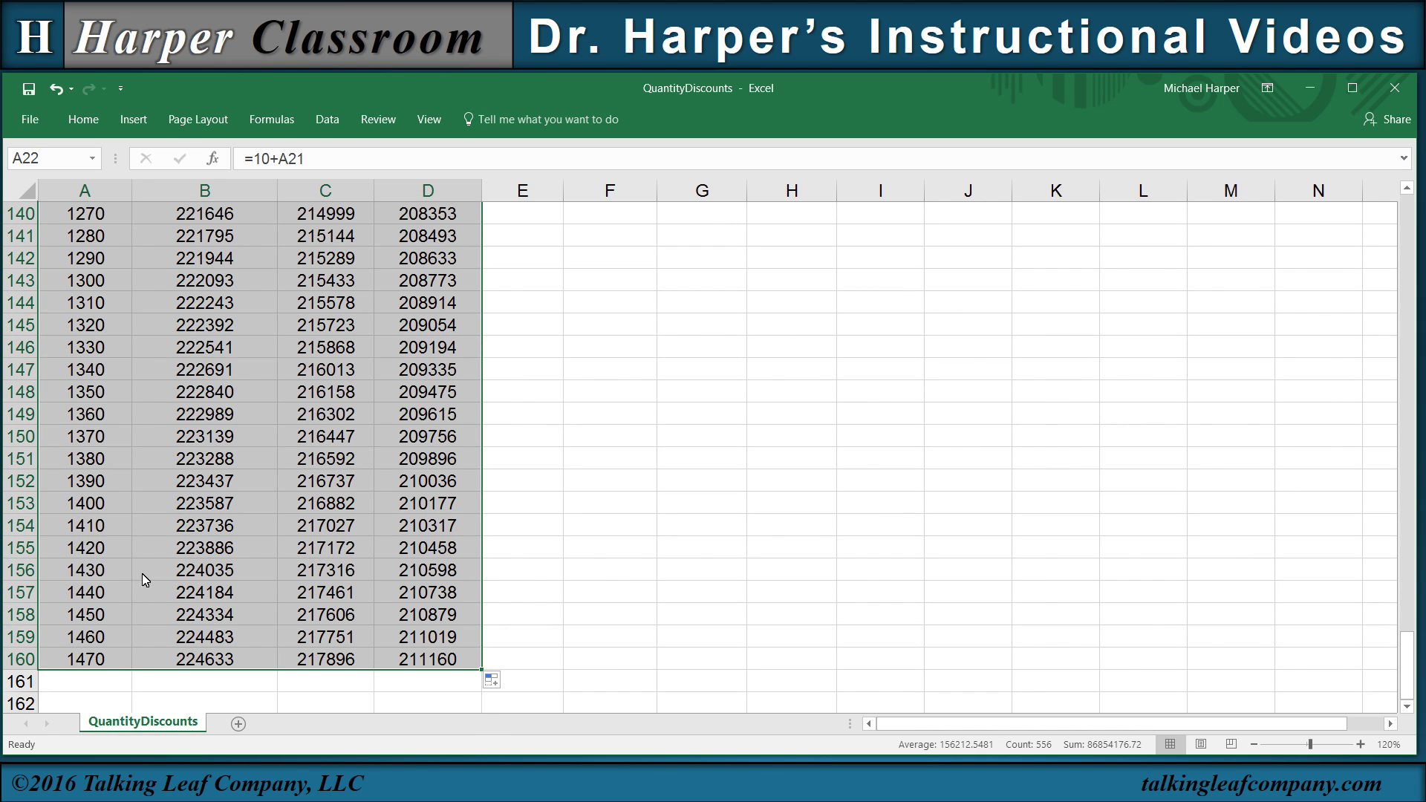
drag(83, 528, 418, 663)
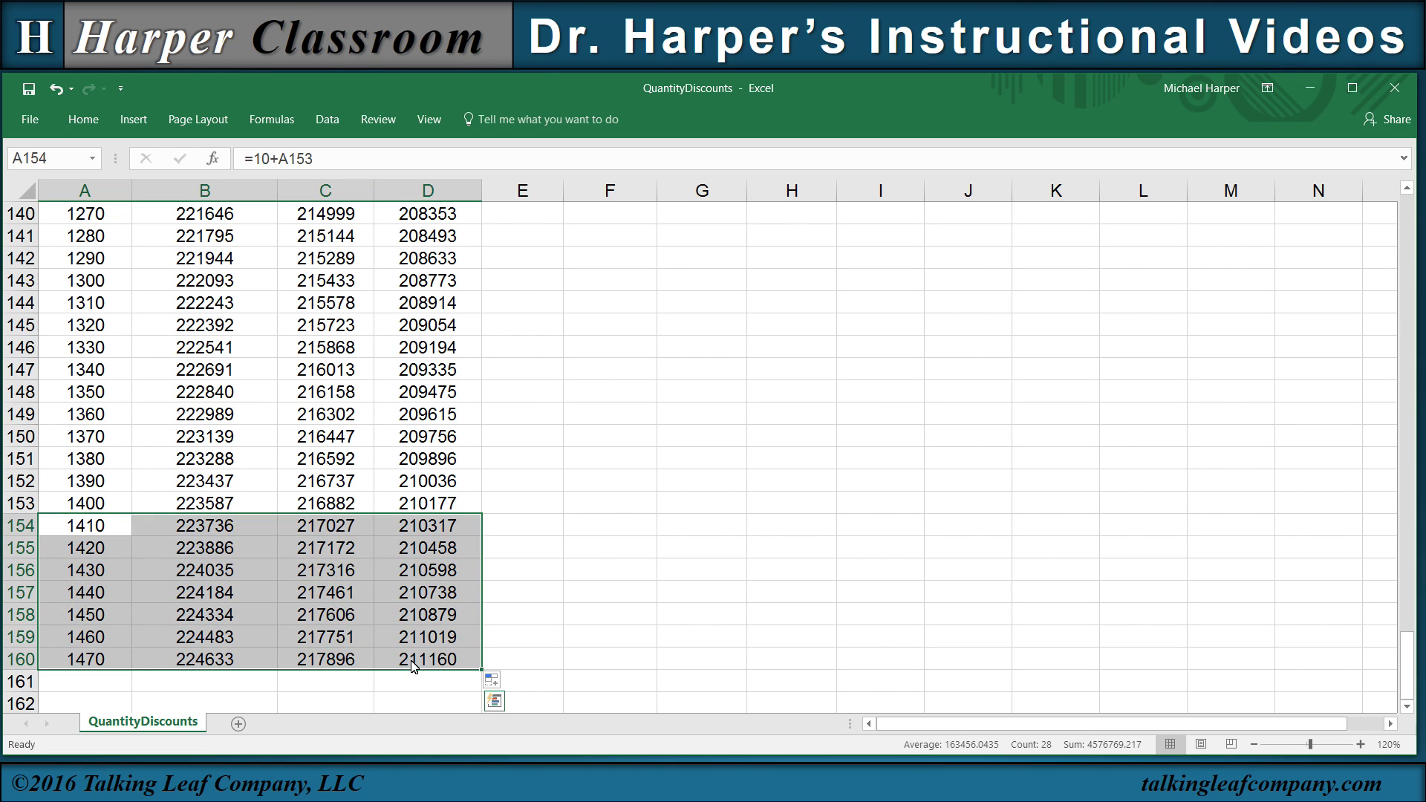
key(Delete)
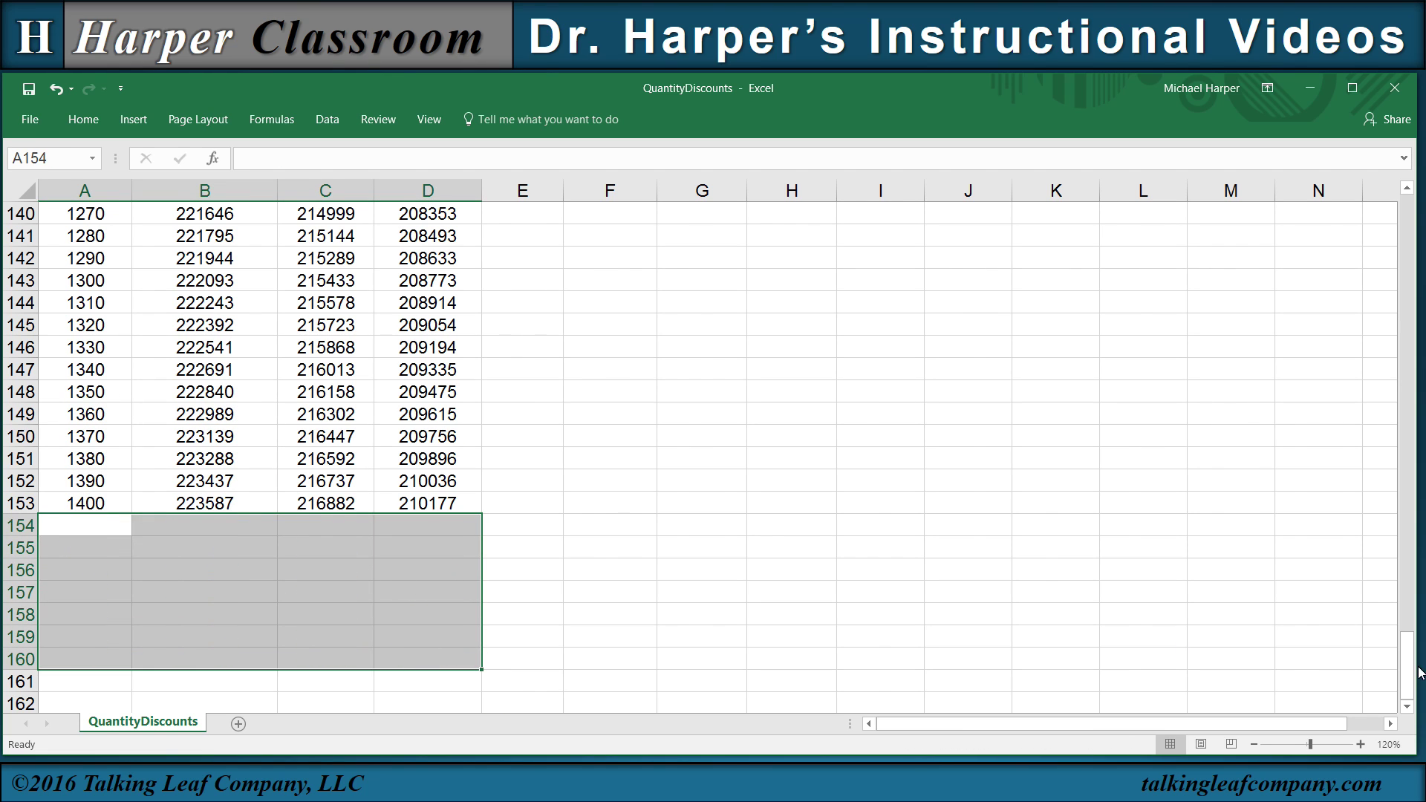
drag(1407, 672, 1414, 208)
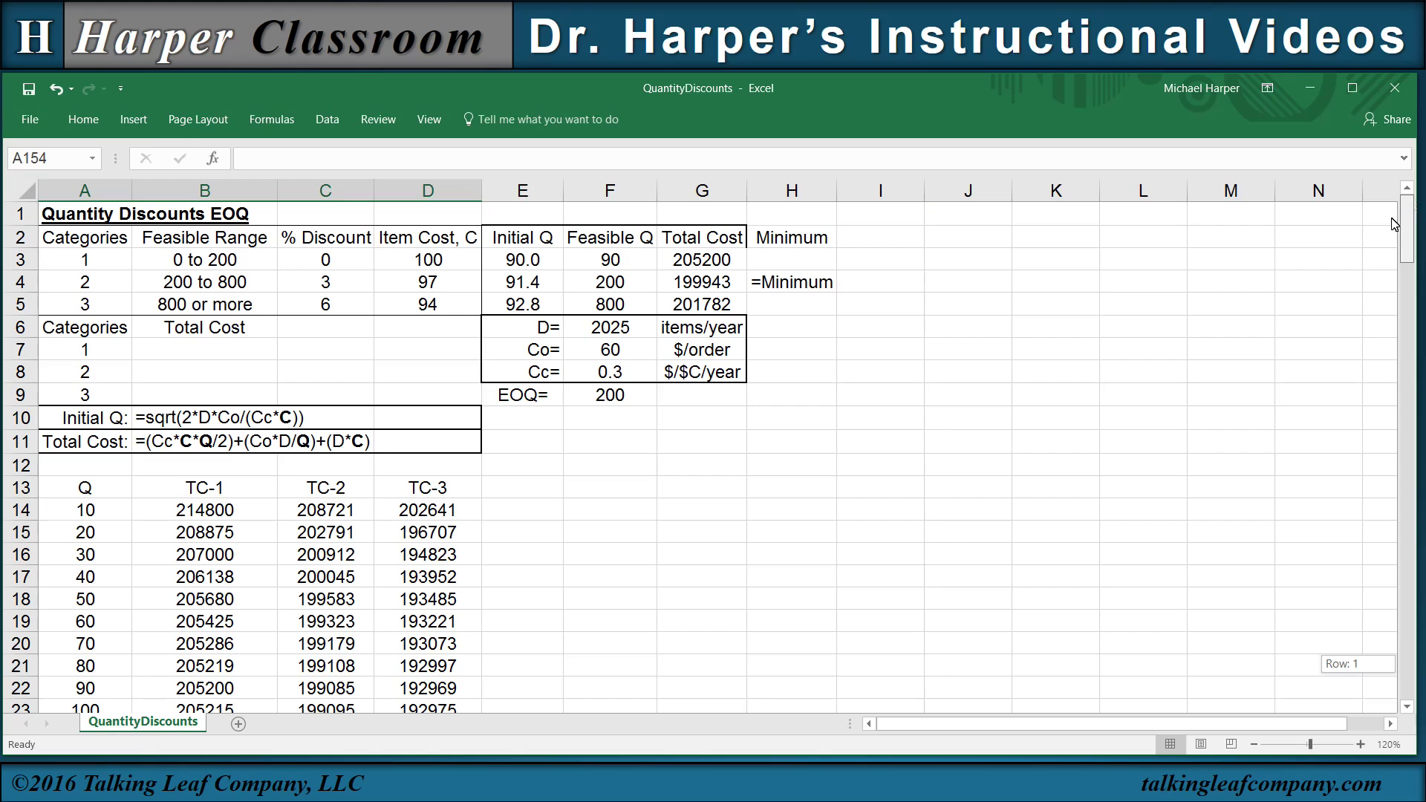
click(524, 441)
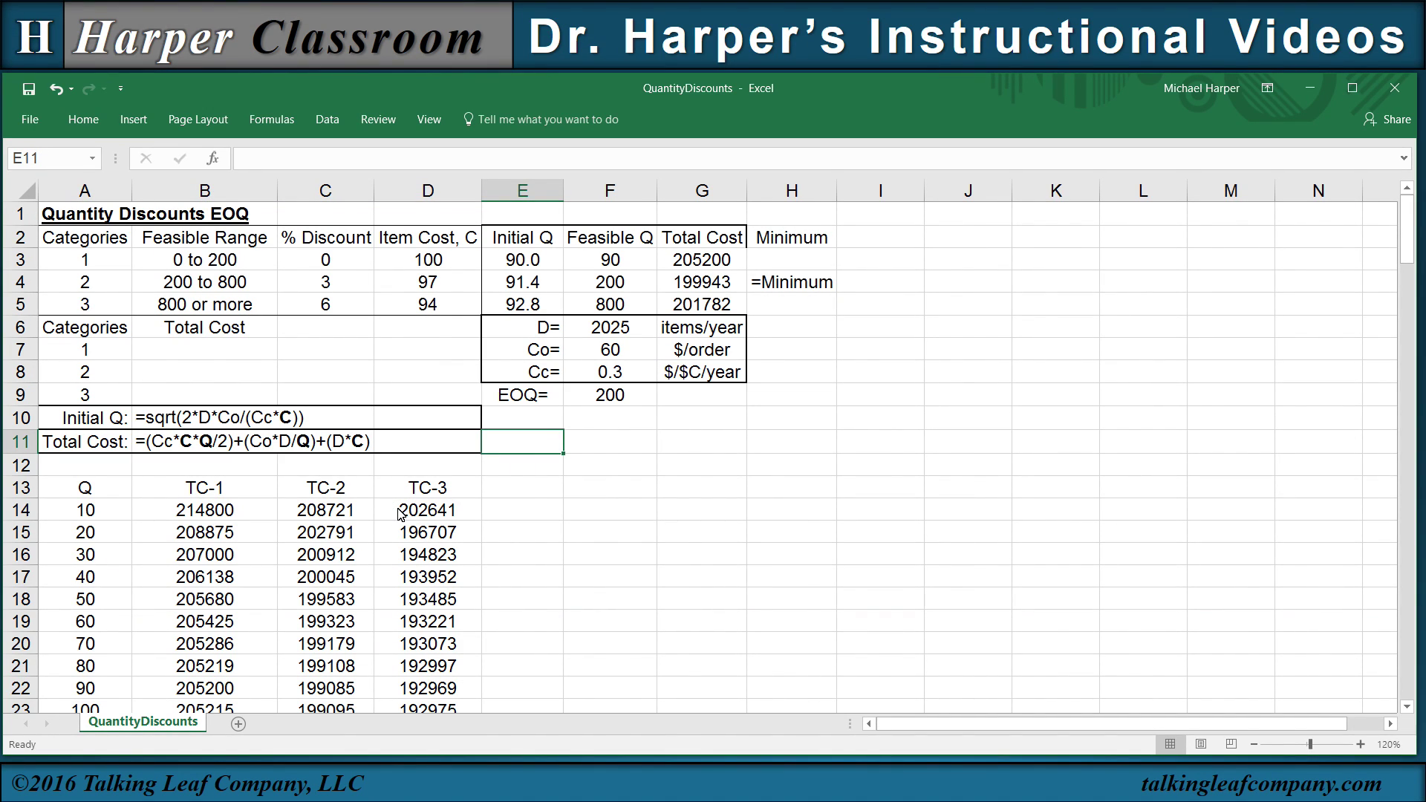
Step: Insert a smooth-line scatter chart without markers from A13:D153 and place it beside the Minimum column, over columns I to N
drag(97, 488, 405, 508)
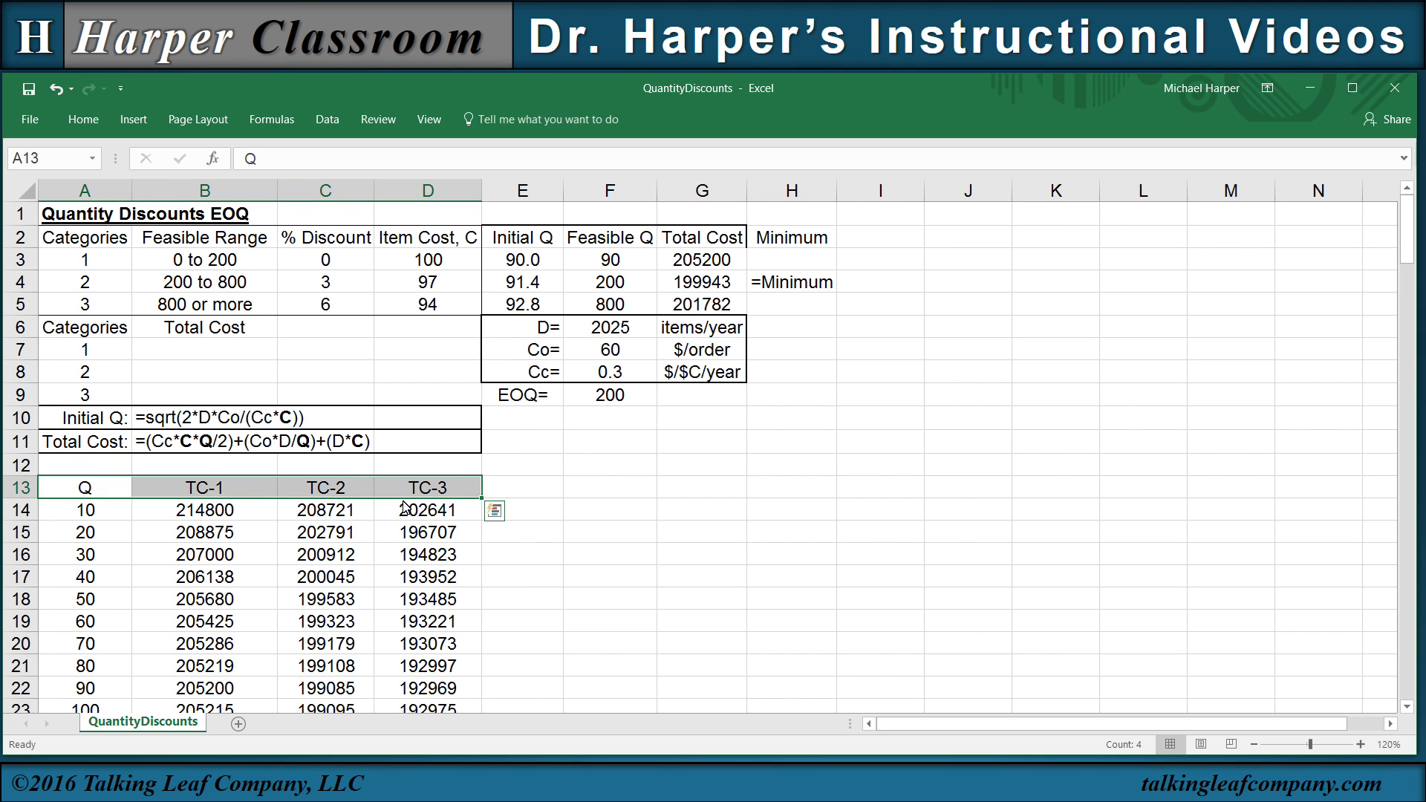
key(ctrl+shift+Down)
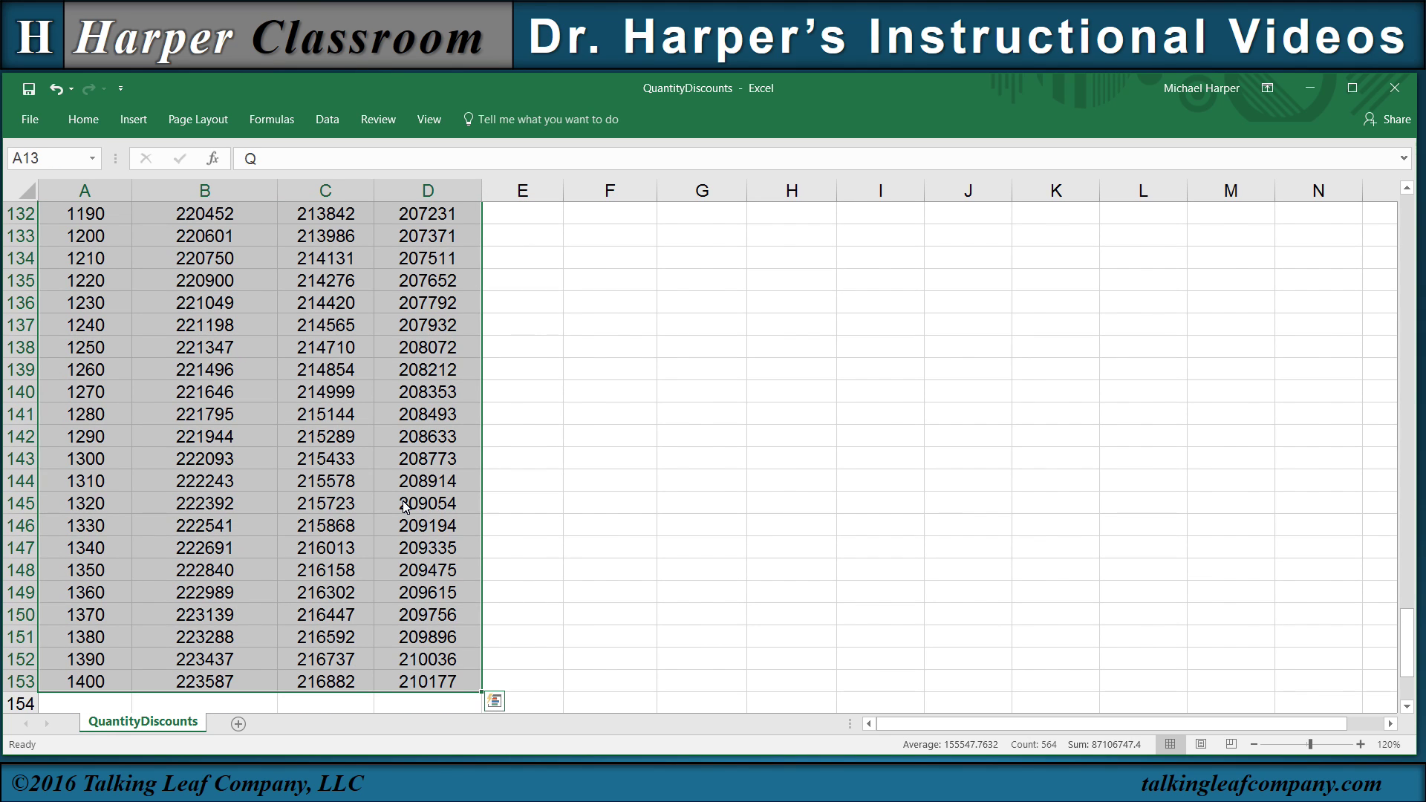
drag(1407, 635, 1401, 197)
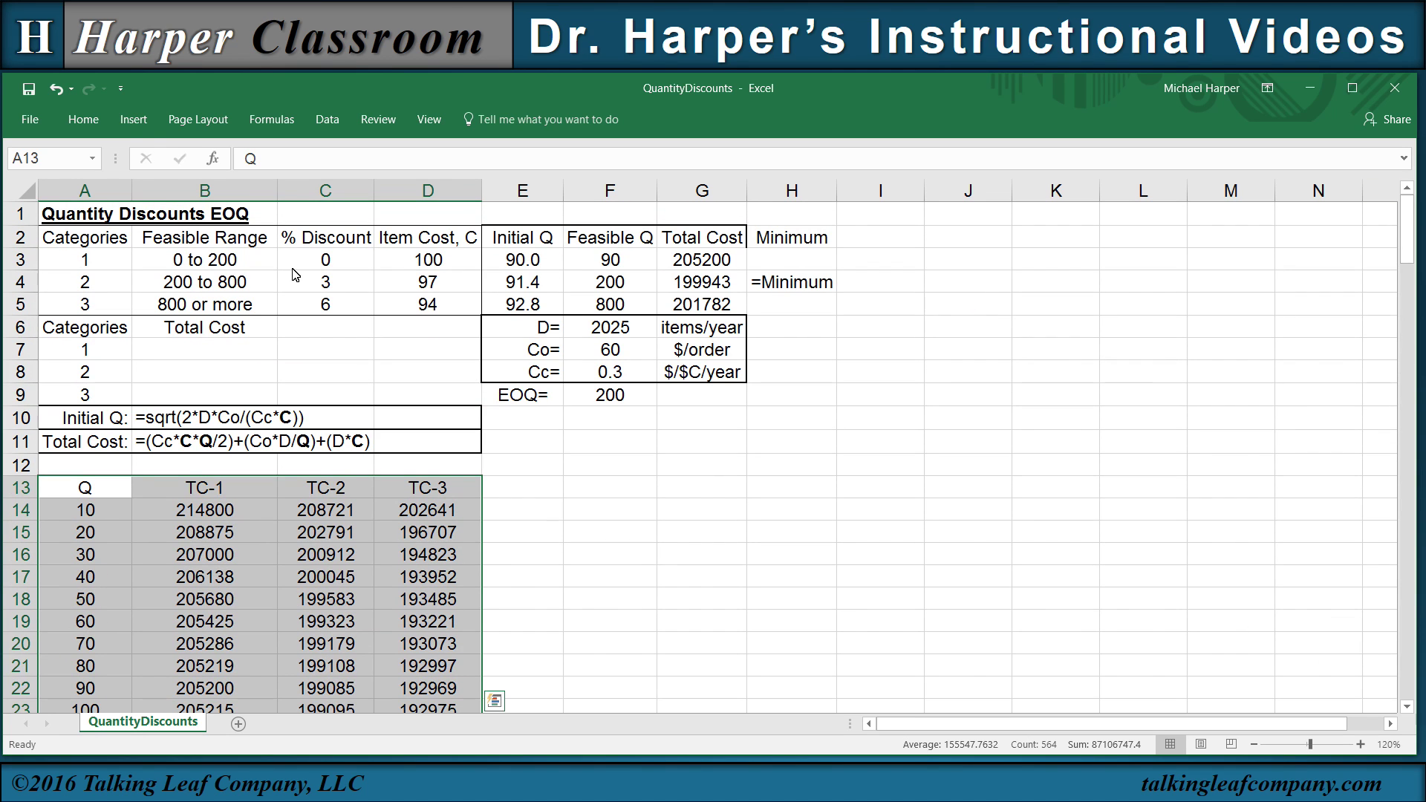
click(134, 120)
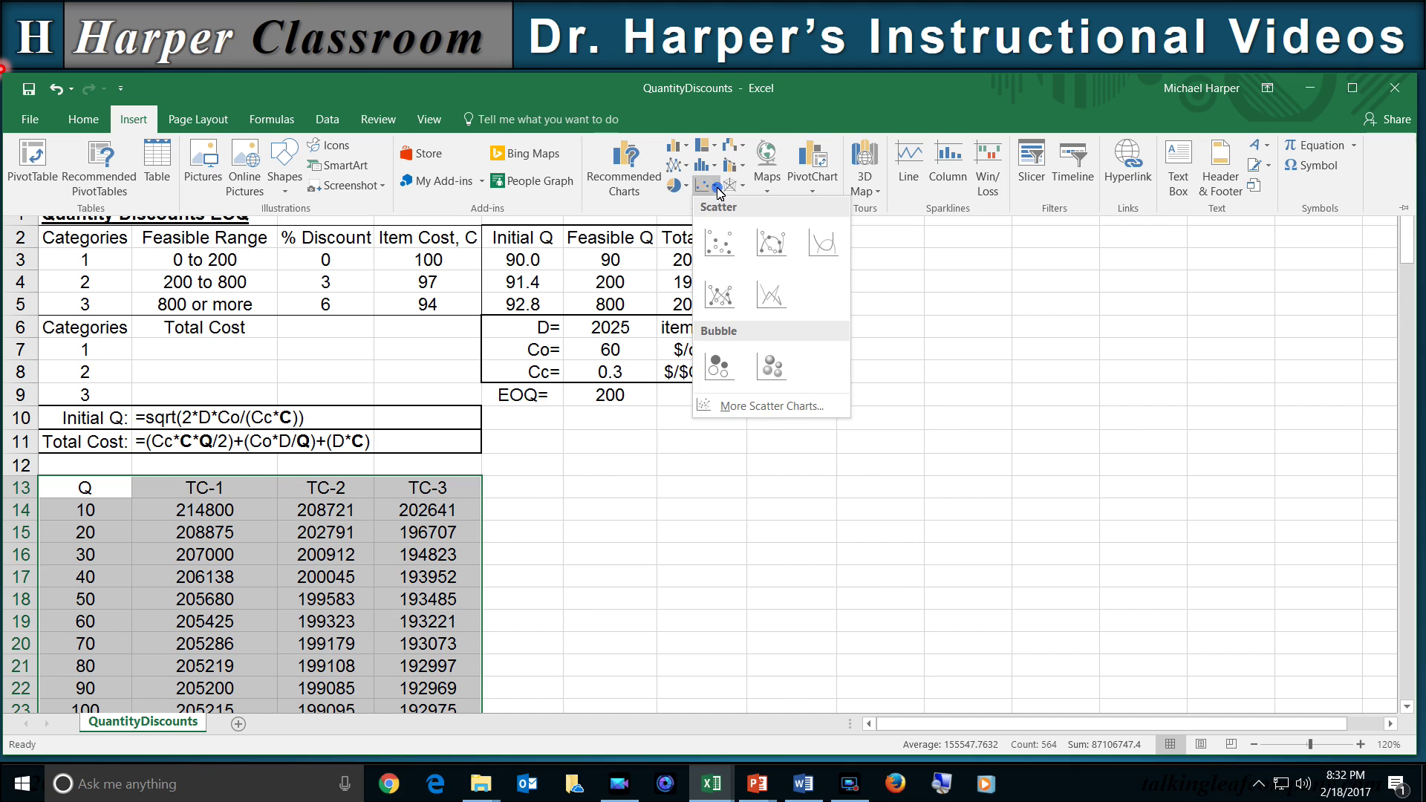
click(704, 185)
click(823, 257)
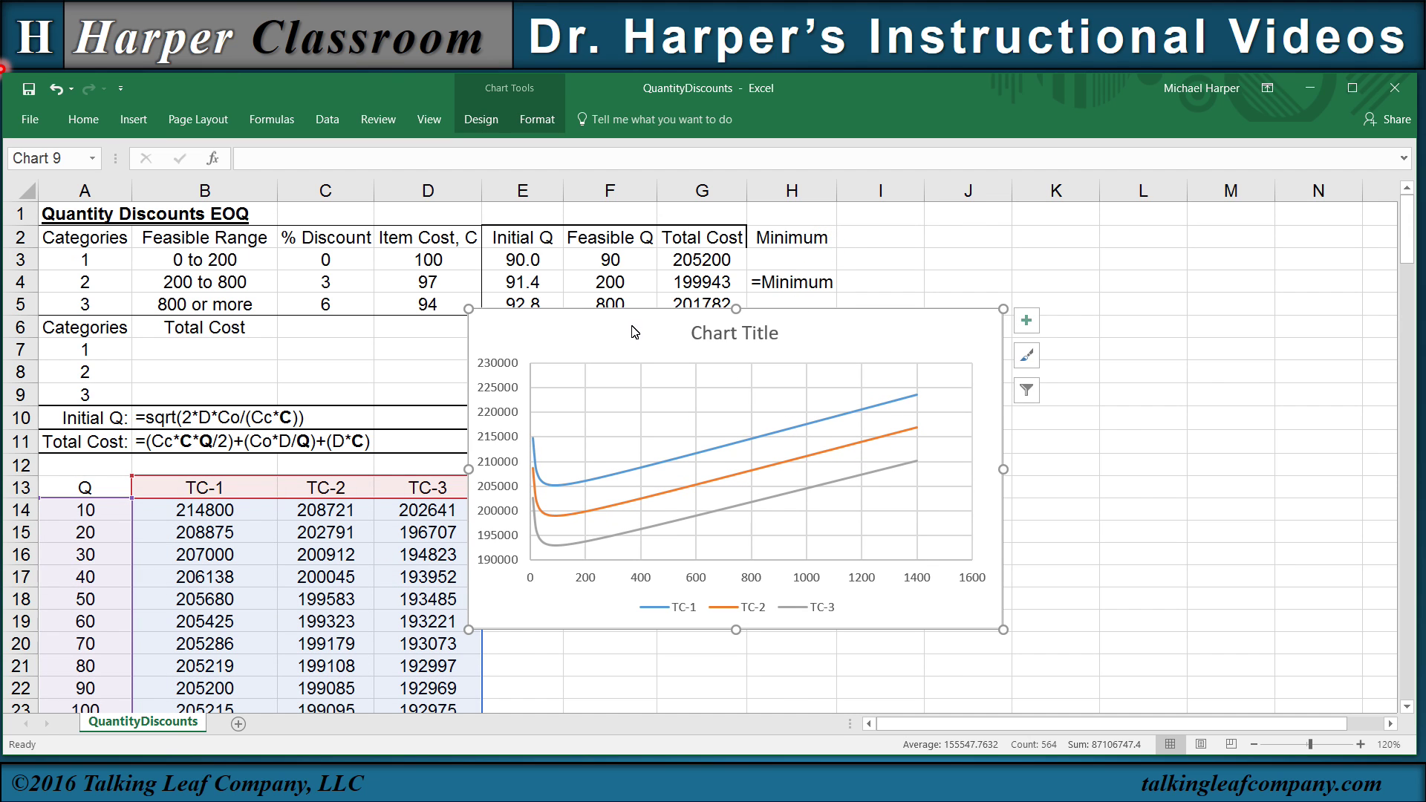
drag(620, 315, 995, 236)
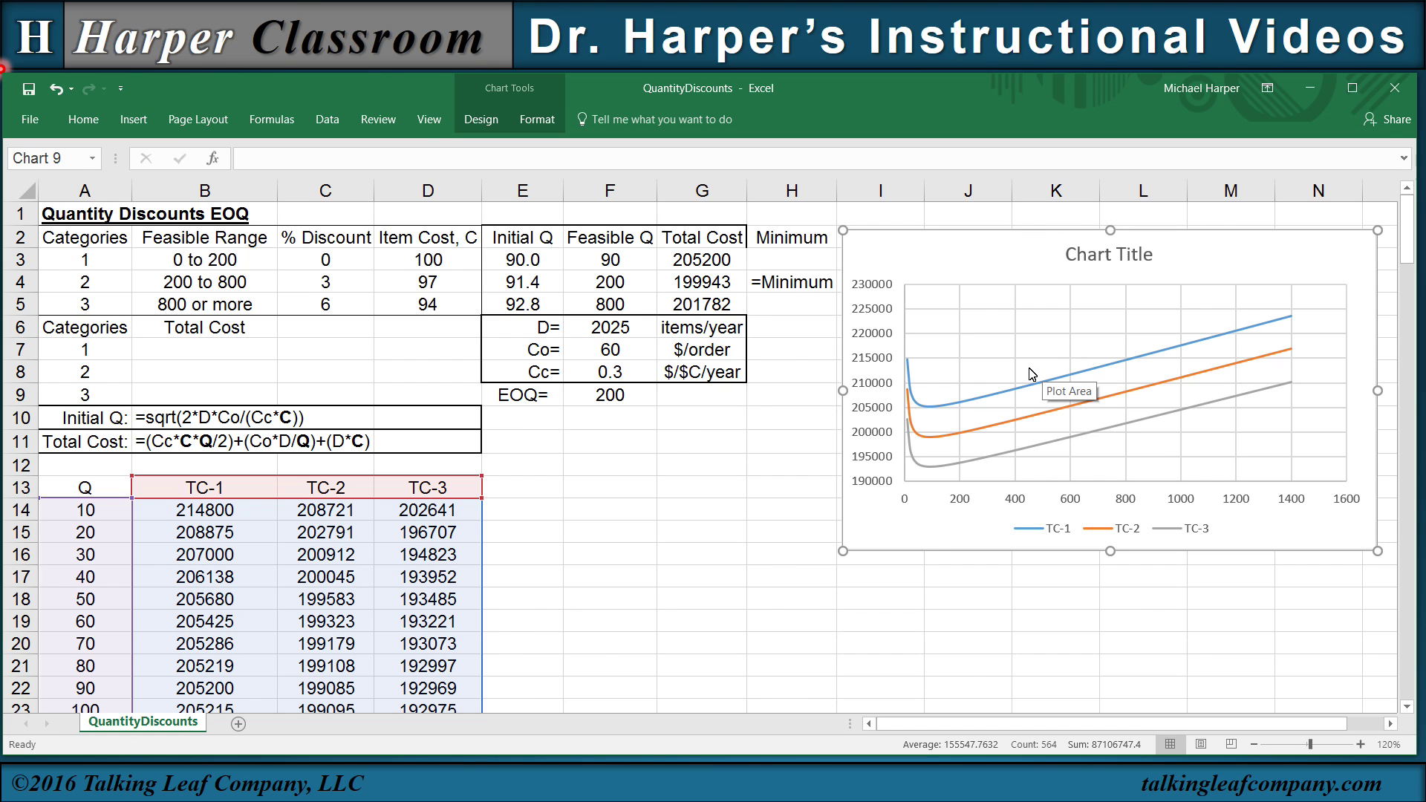
Step: Place the chart's legend on the right side of the plot
click(480, 120)
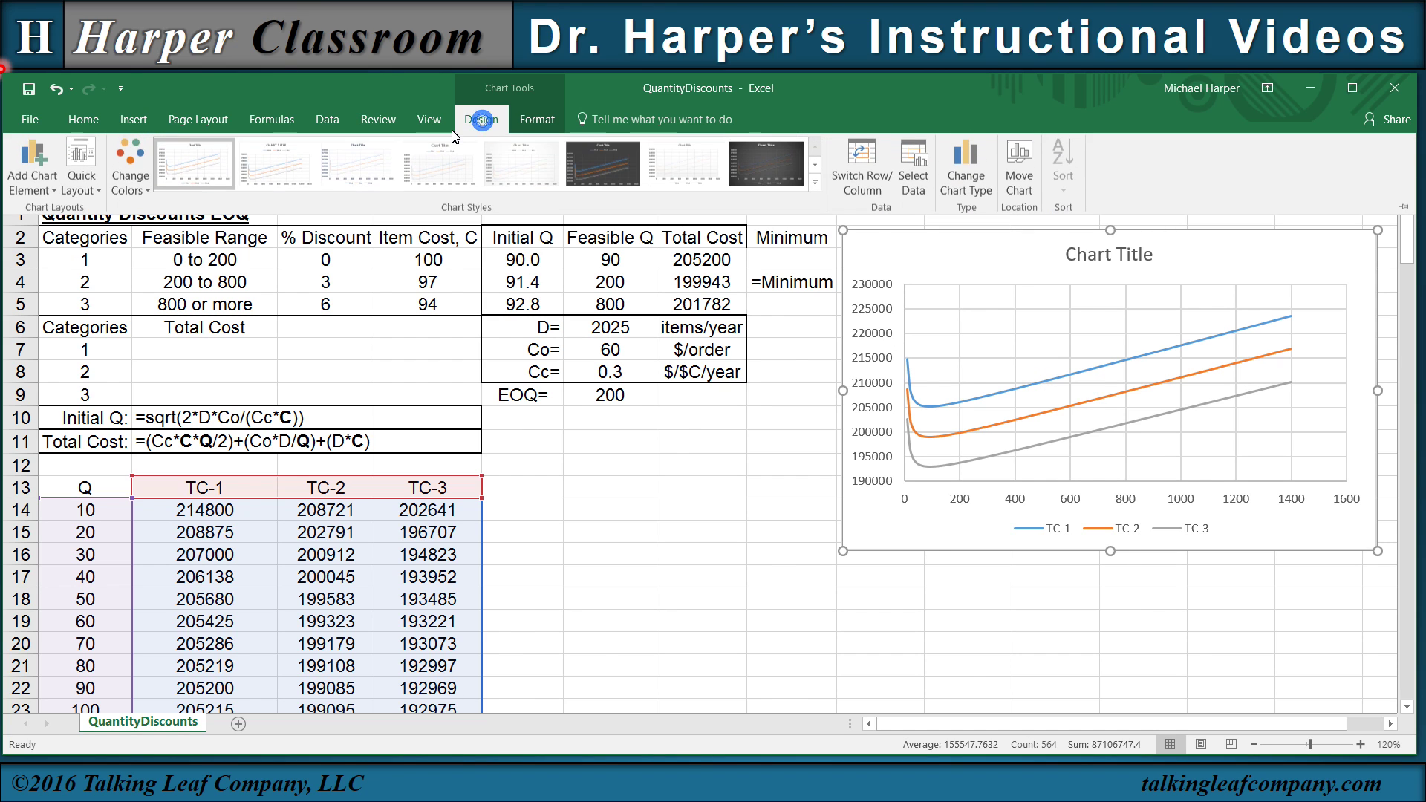
click(33, 179)
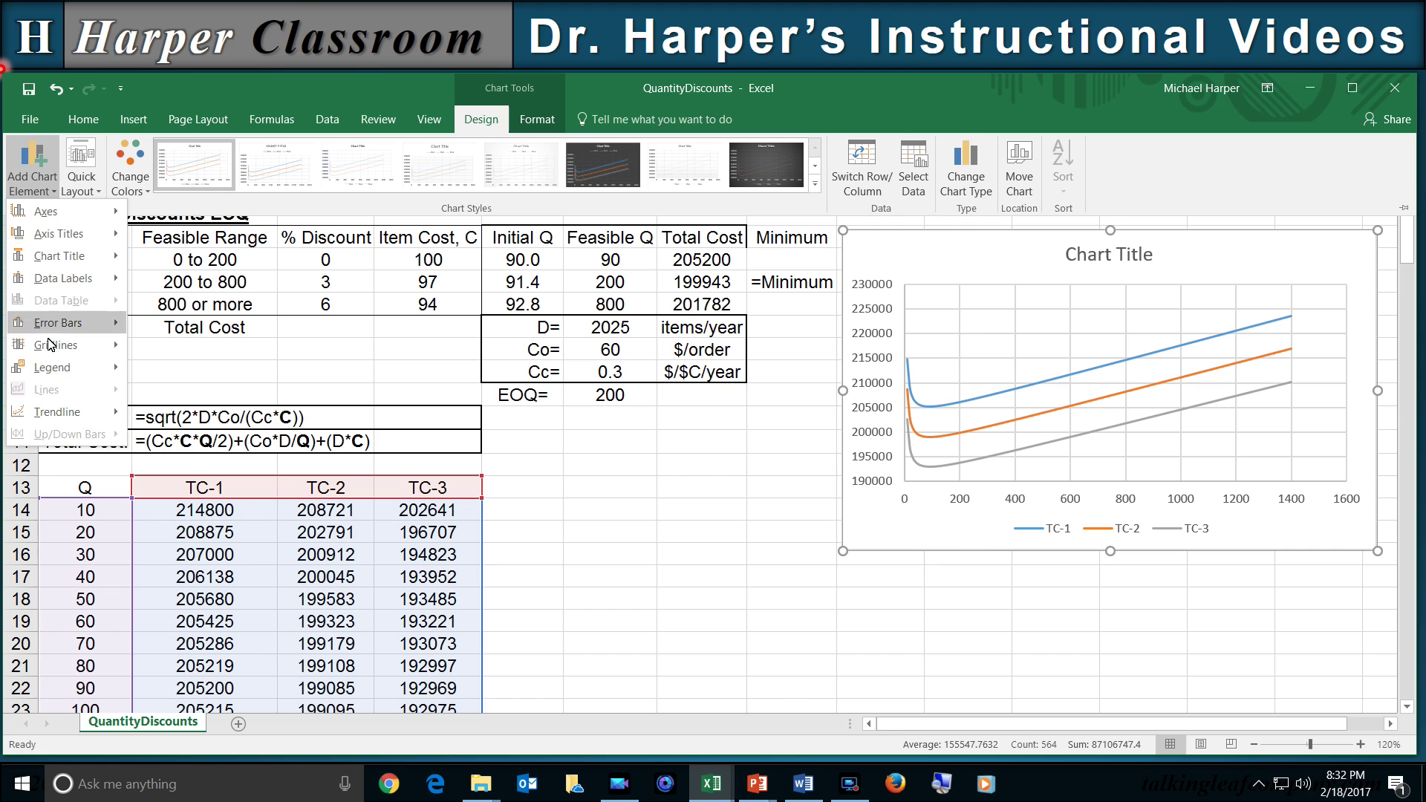
mouse_move(65, 375)
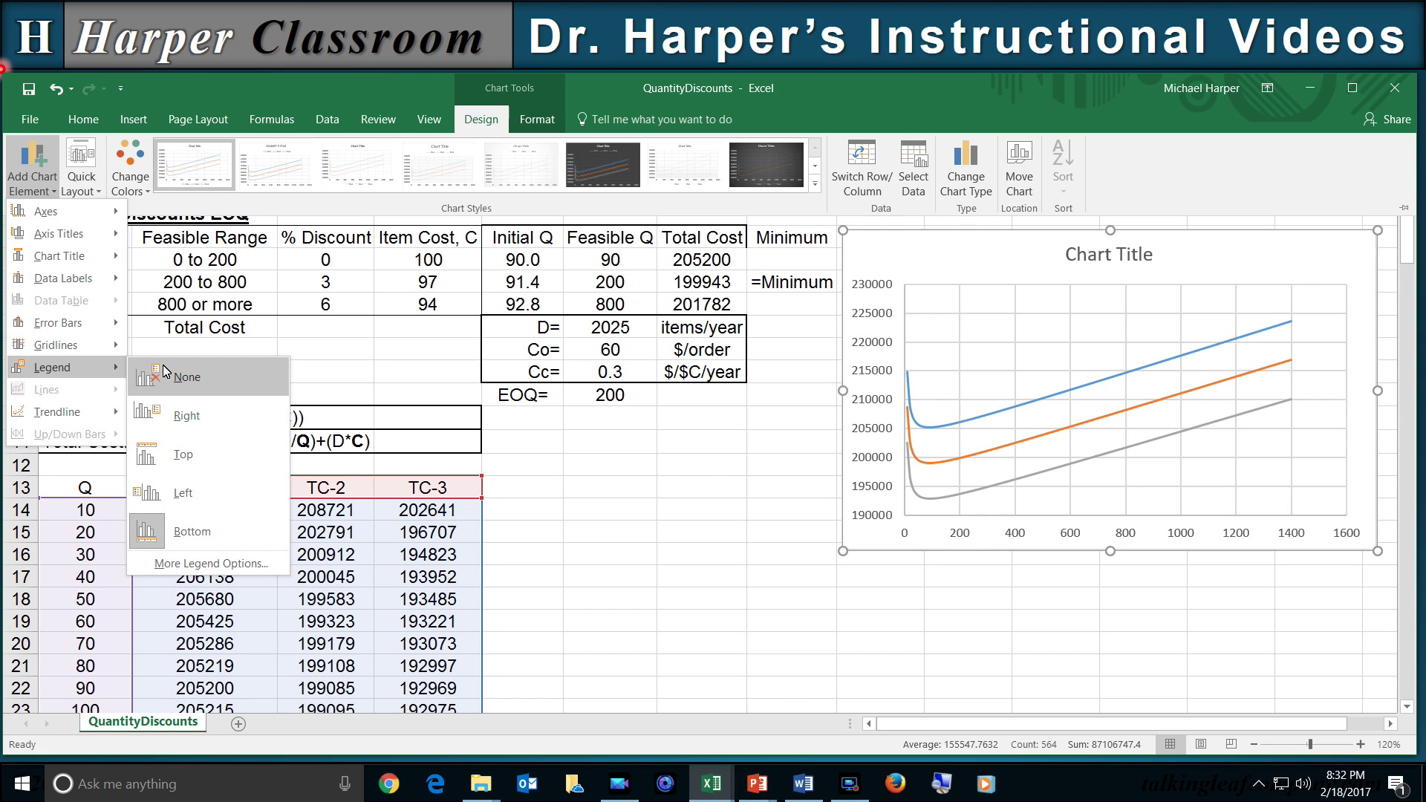
click(176, 413)
Step: Give the legend a black outline, move it to the curves' right ends, and stretch it vertically to line its entries up with them
click(1339, 397)
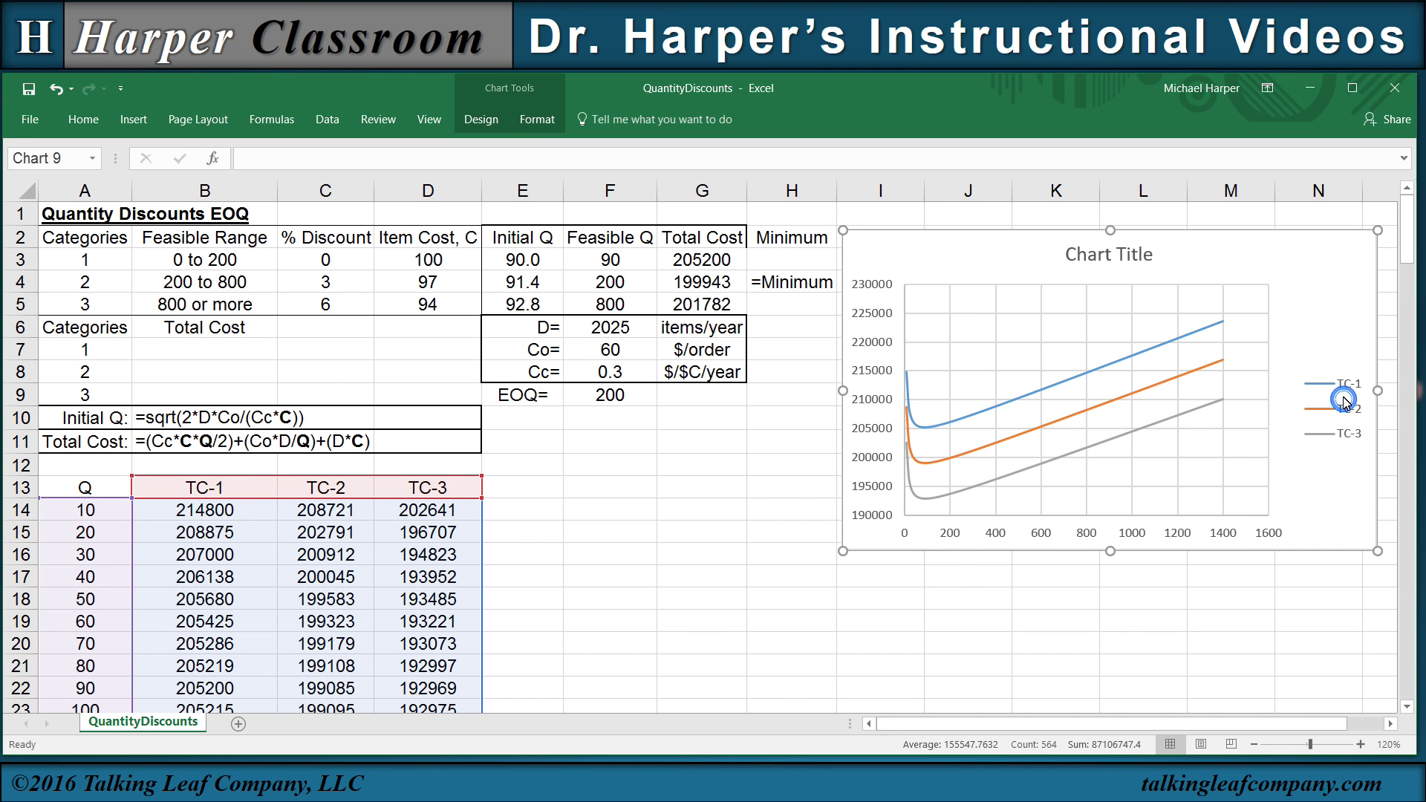
click(537, 119)
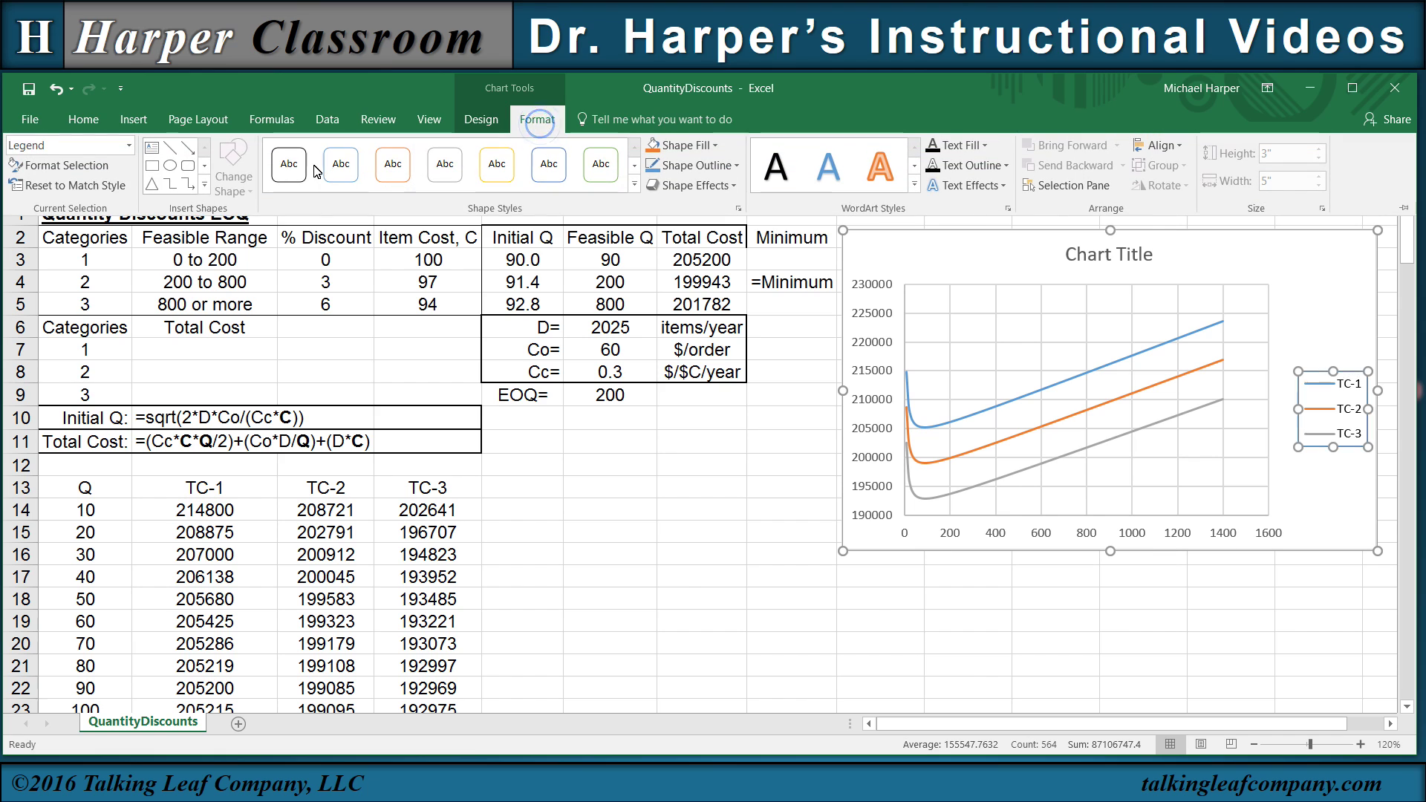
drag(1324, 377, 1254, 314)
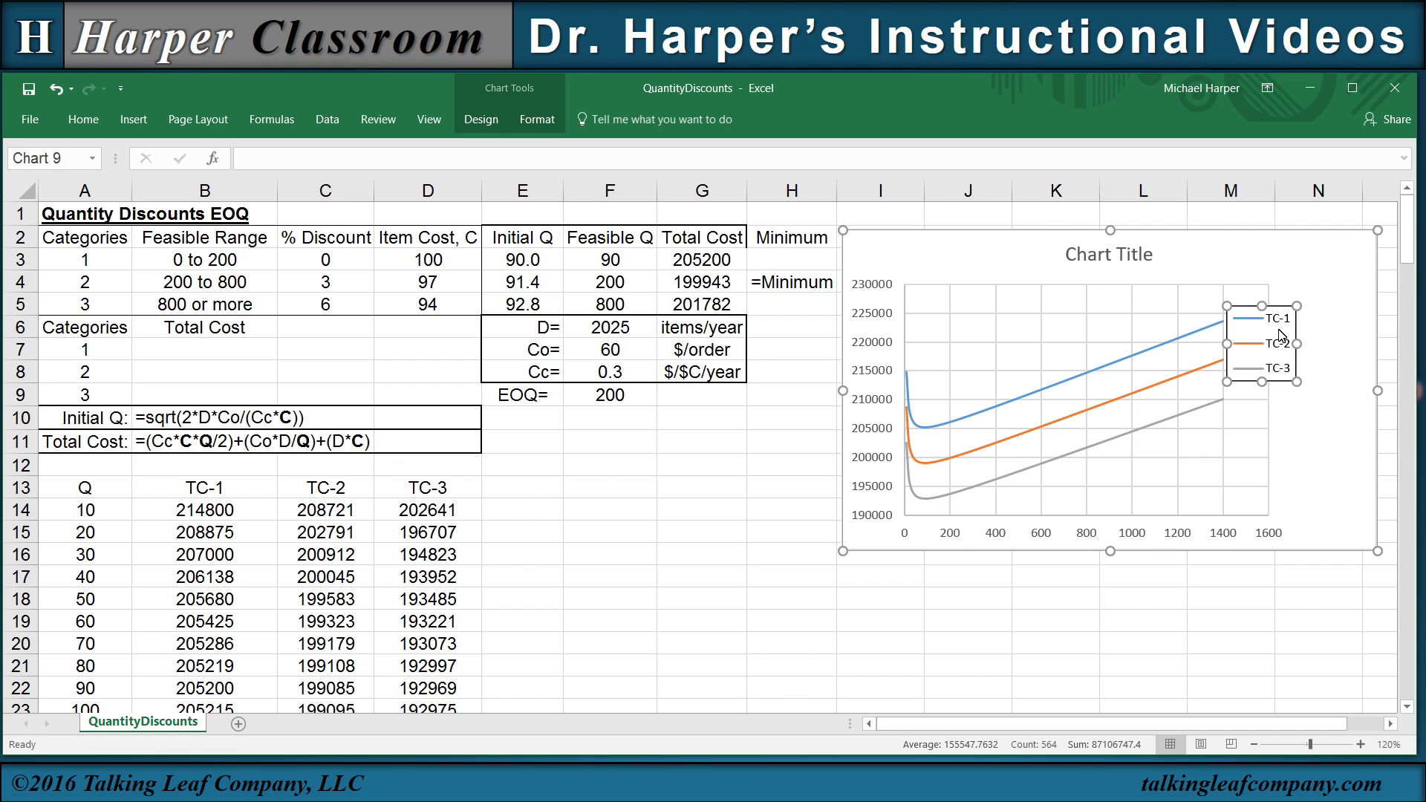
drag(1262, 382, 1266, 408)
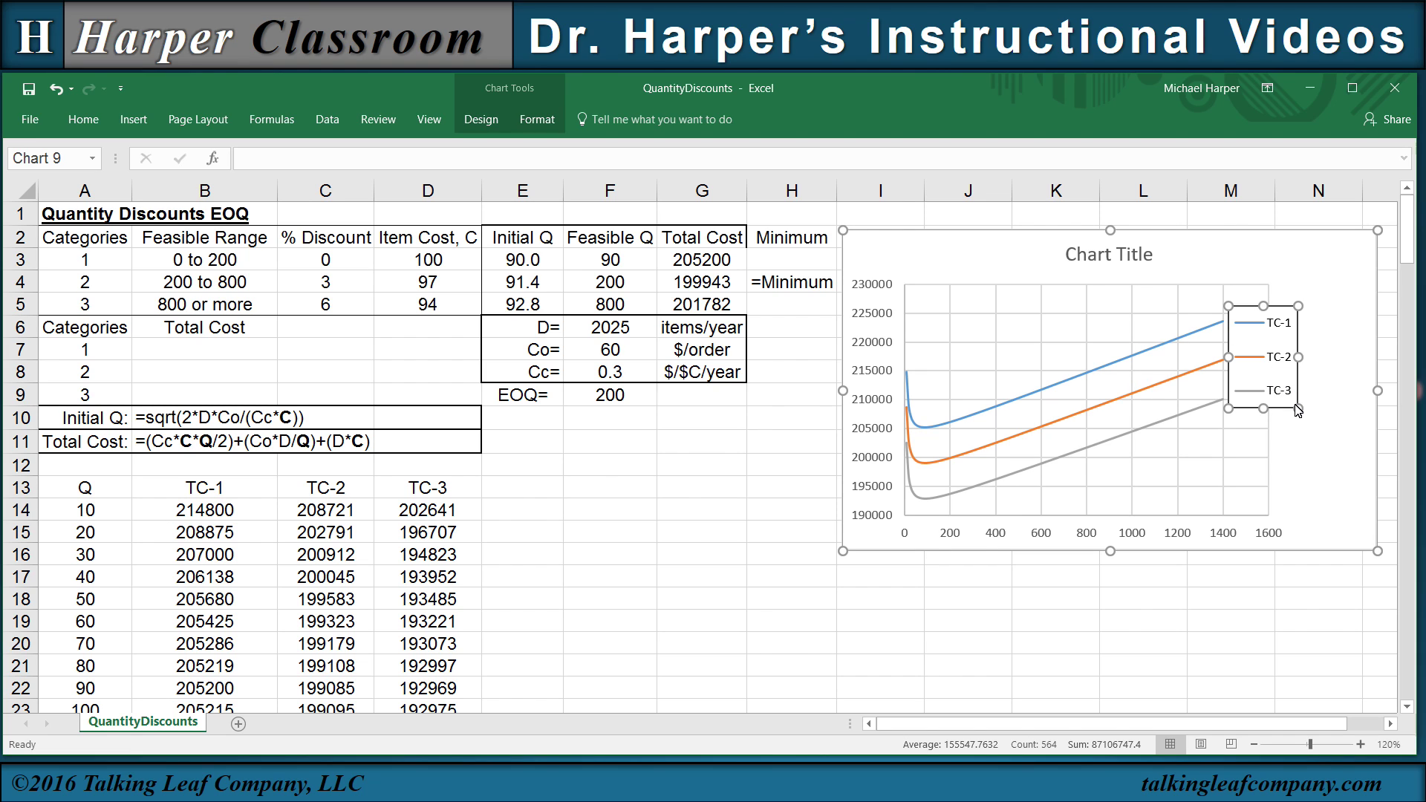
drag(1265, 410, 1265, 415)
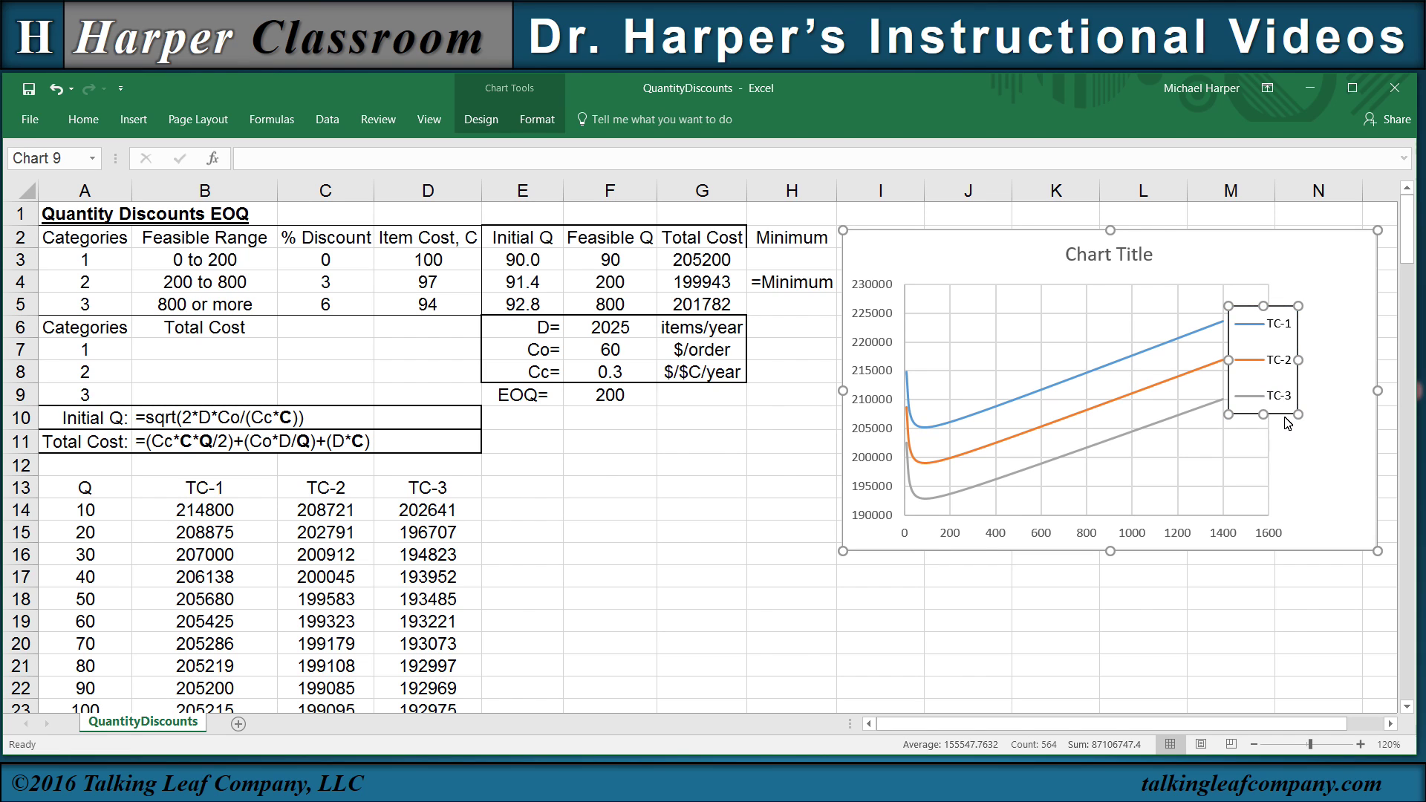
Step: Title the chart "Cost Curves for Quantity Discount Catgegories" and center the title above the plot
click(1113, 260)
text(C)
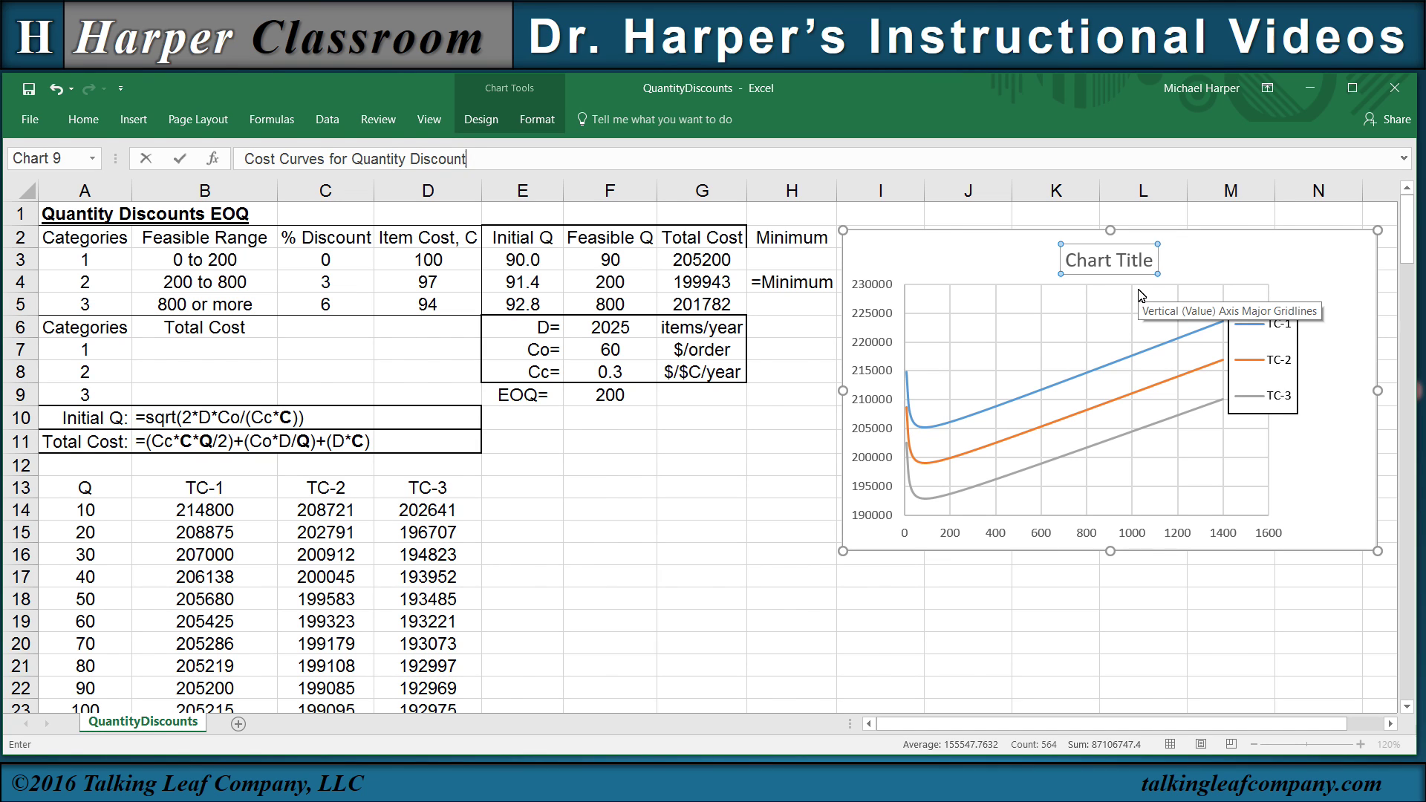
text(atgegories)
key(Return)
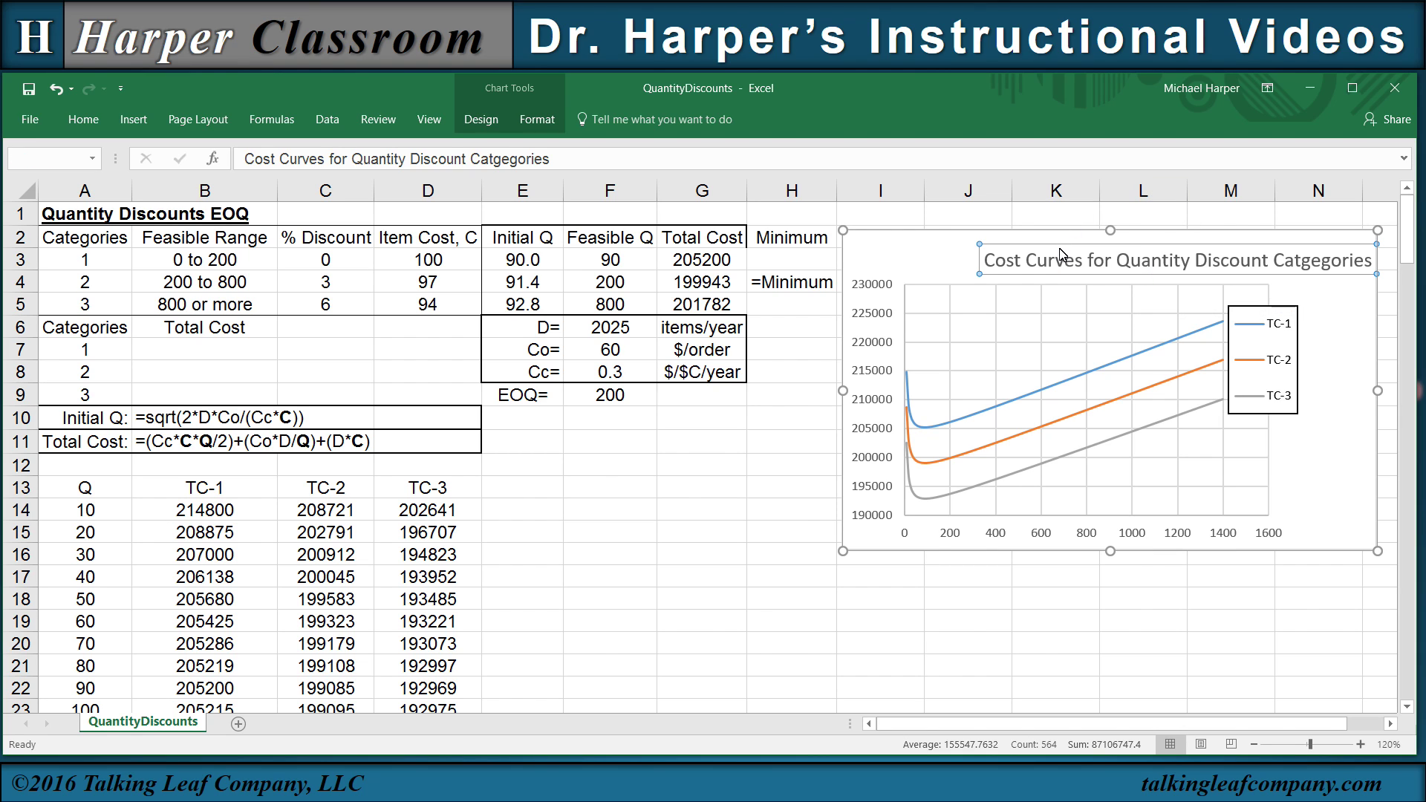
drag(1060, 246, 976, 241)
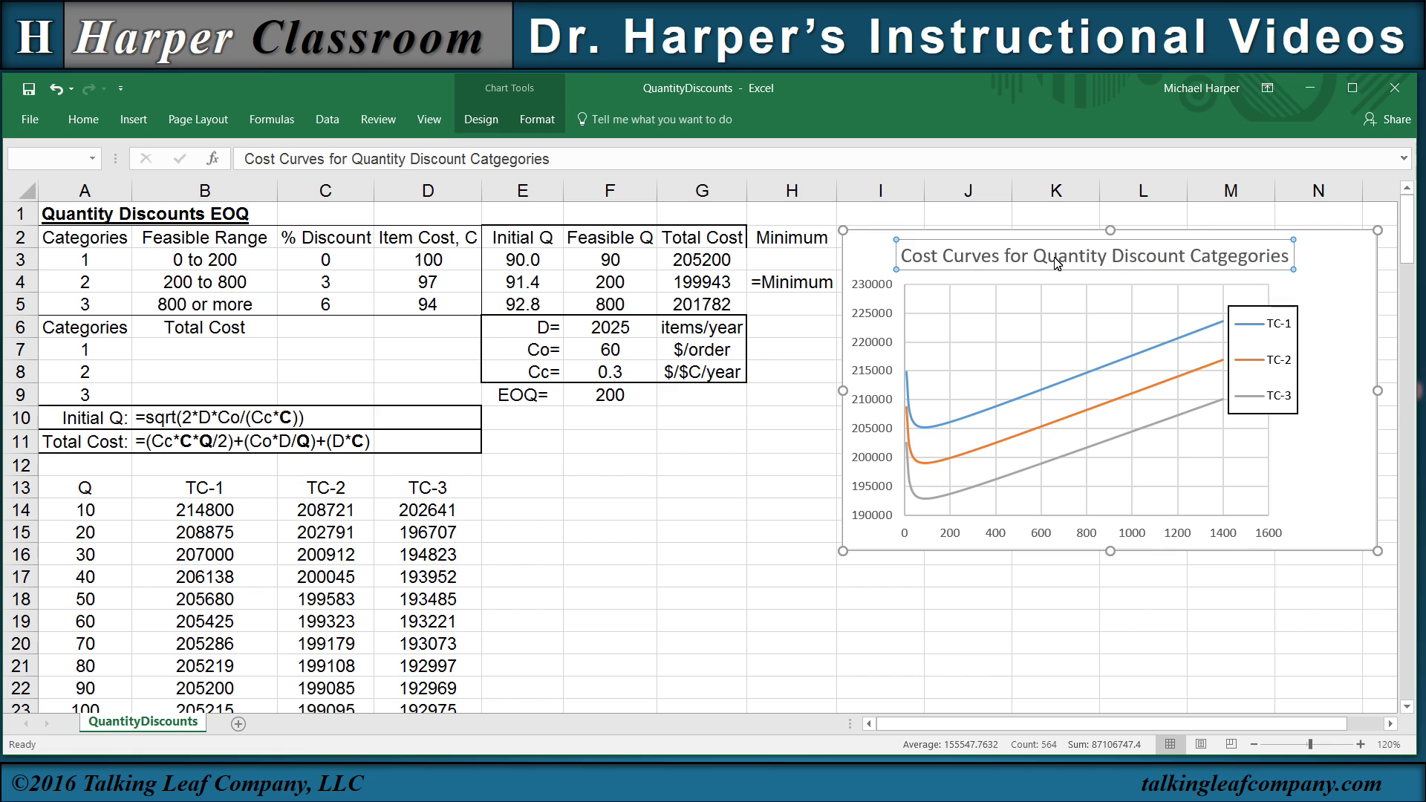
click(801, 331)
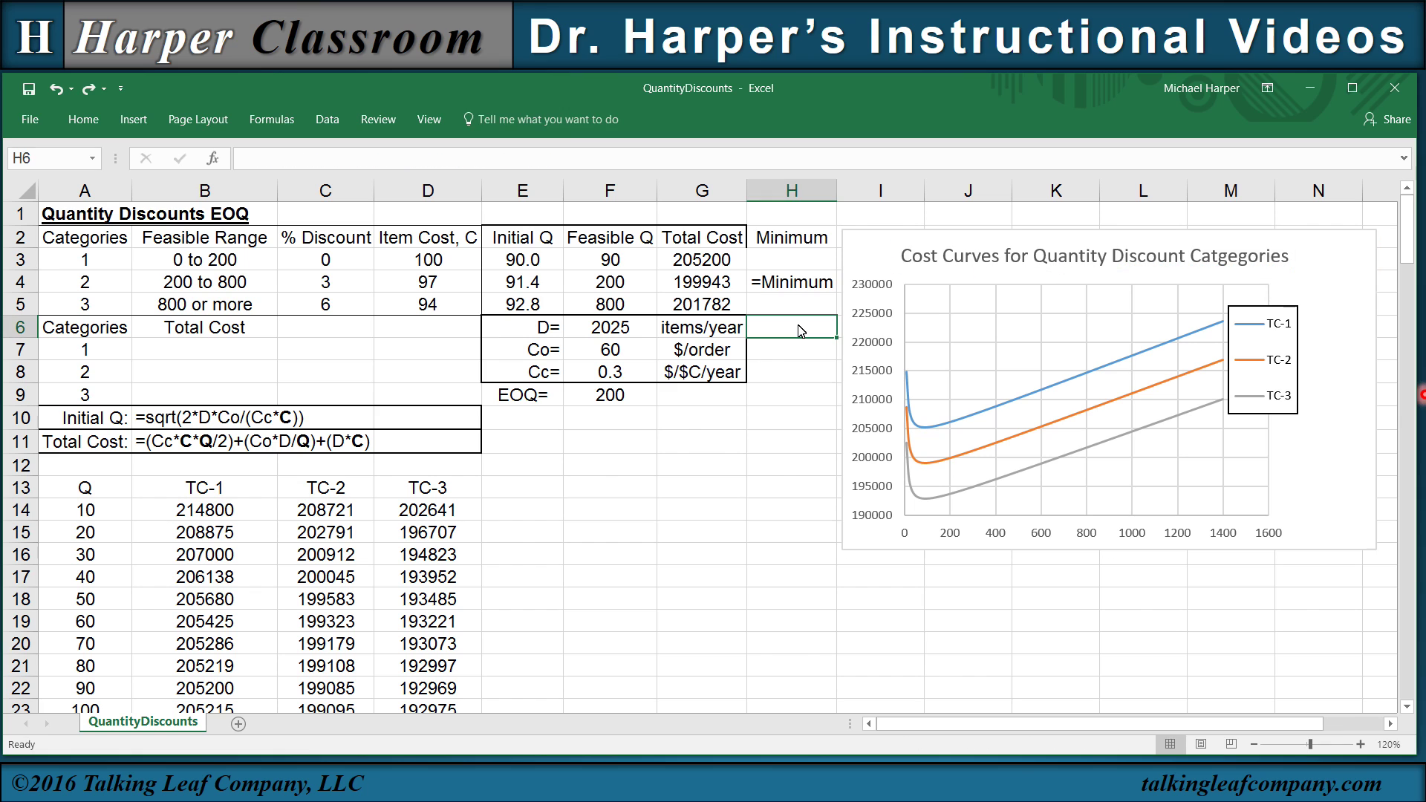
Step: Move the Q, TC-1, TC-2 and TC-3 headings from row 13 up to row 12, leaving row 13 blank
click(870, 265)
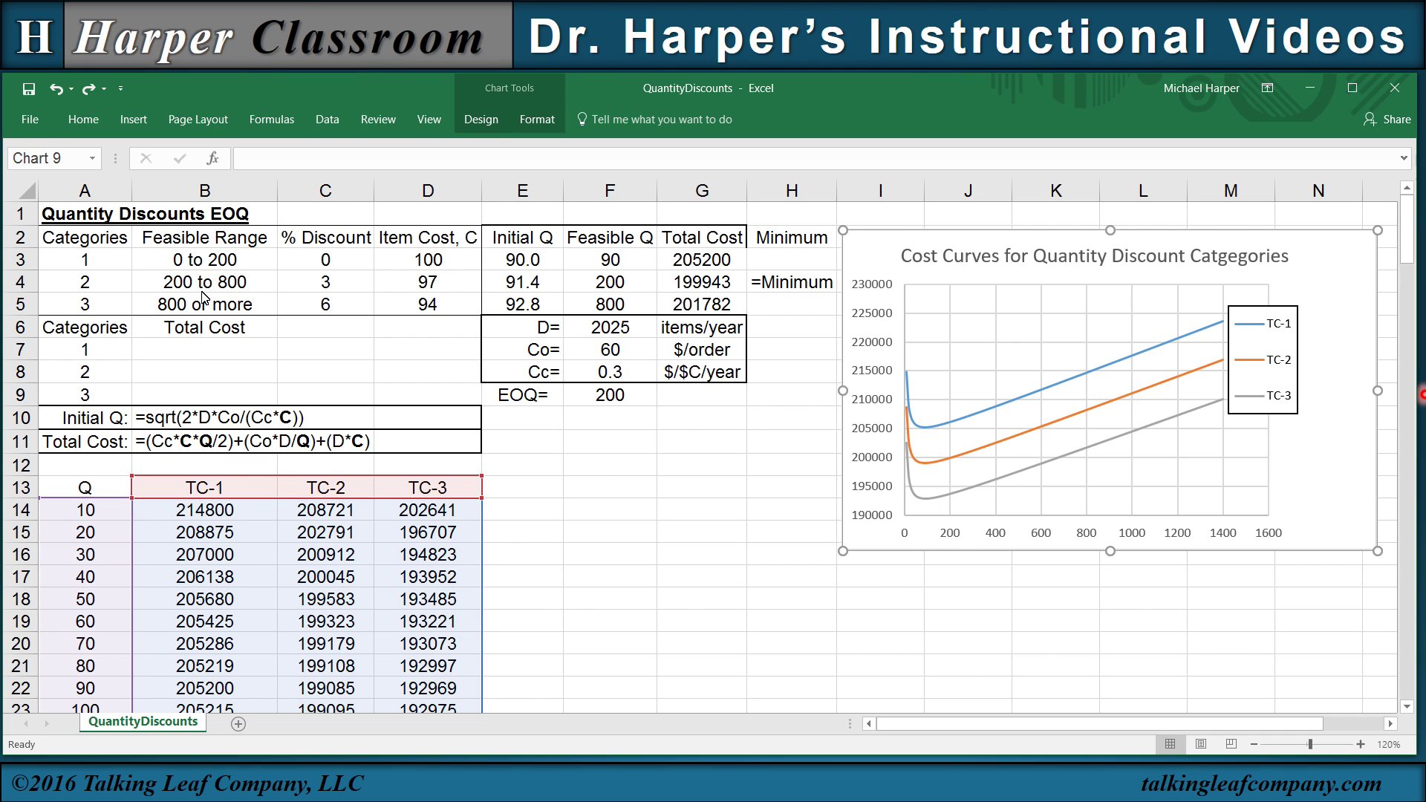
drag(104, 490, 418, 490)
drag(244, 484, 243, 467)
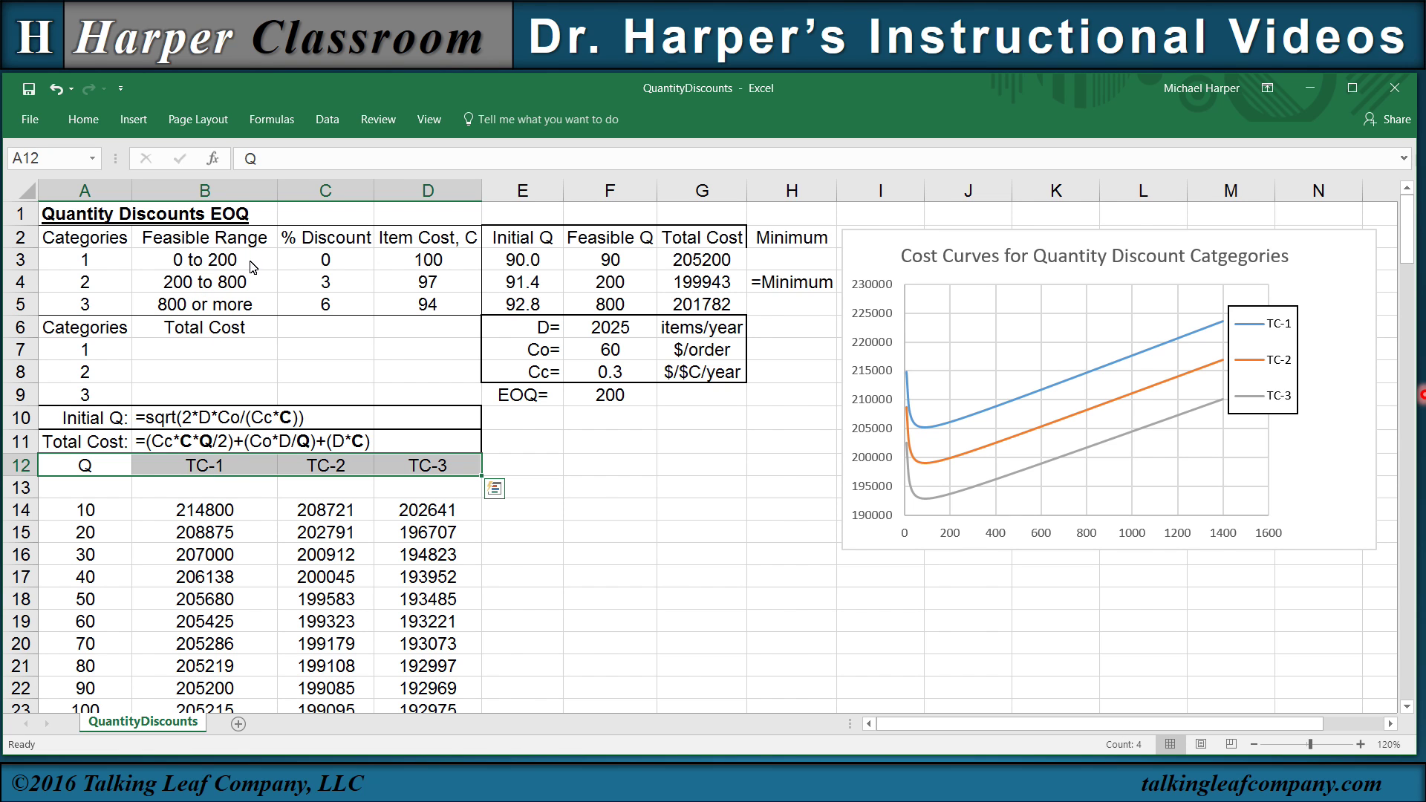
Step: Clear the TC-1 values for all Q above 200, from B34 to the end of the column
scroll(237, 476, down, 8)
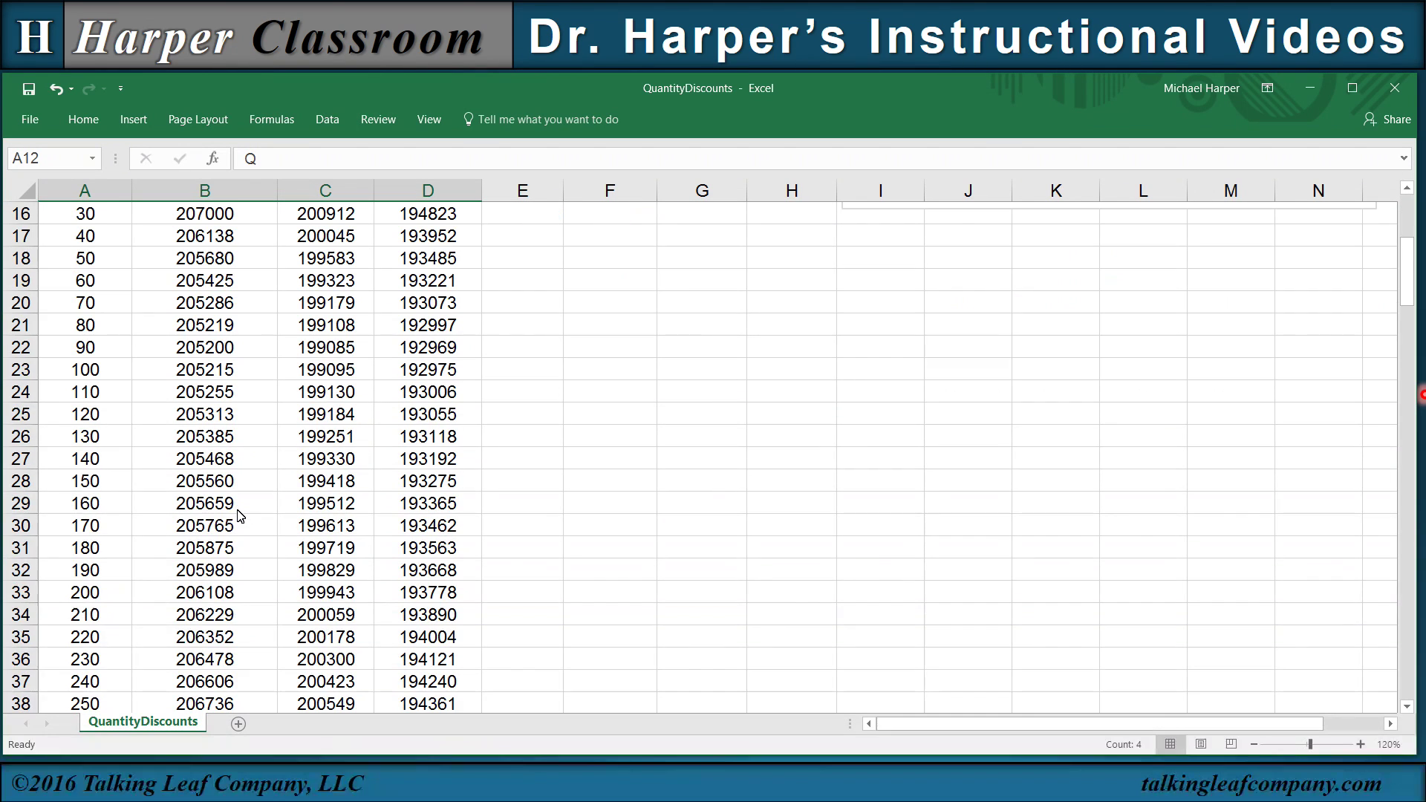
click(205, 420)
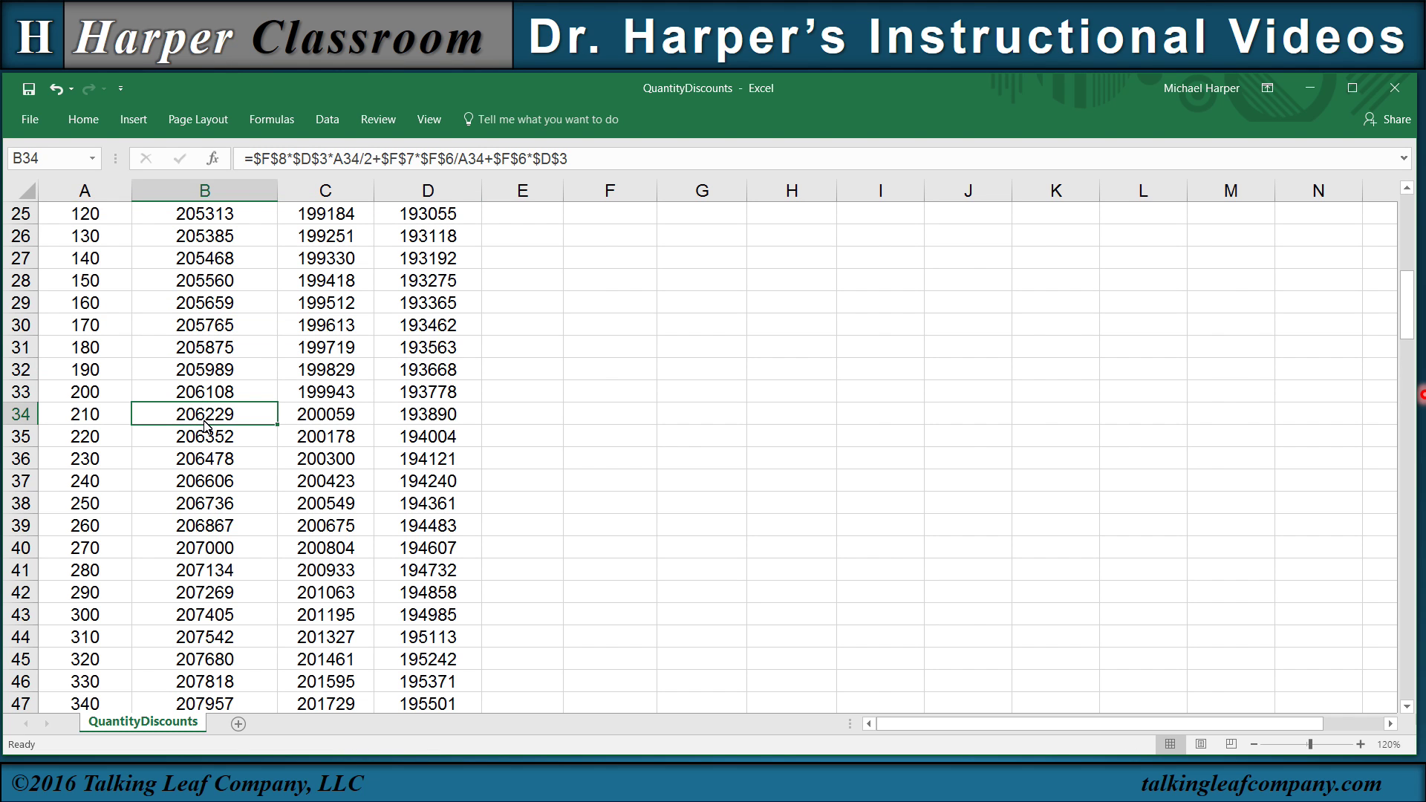
key(ctrl+shift+Down)
key(Delete)
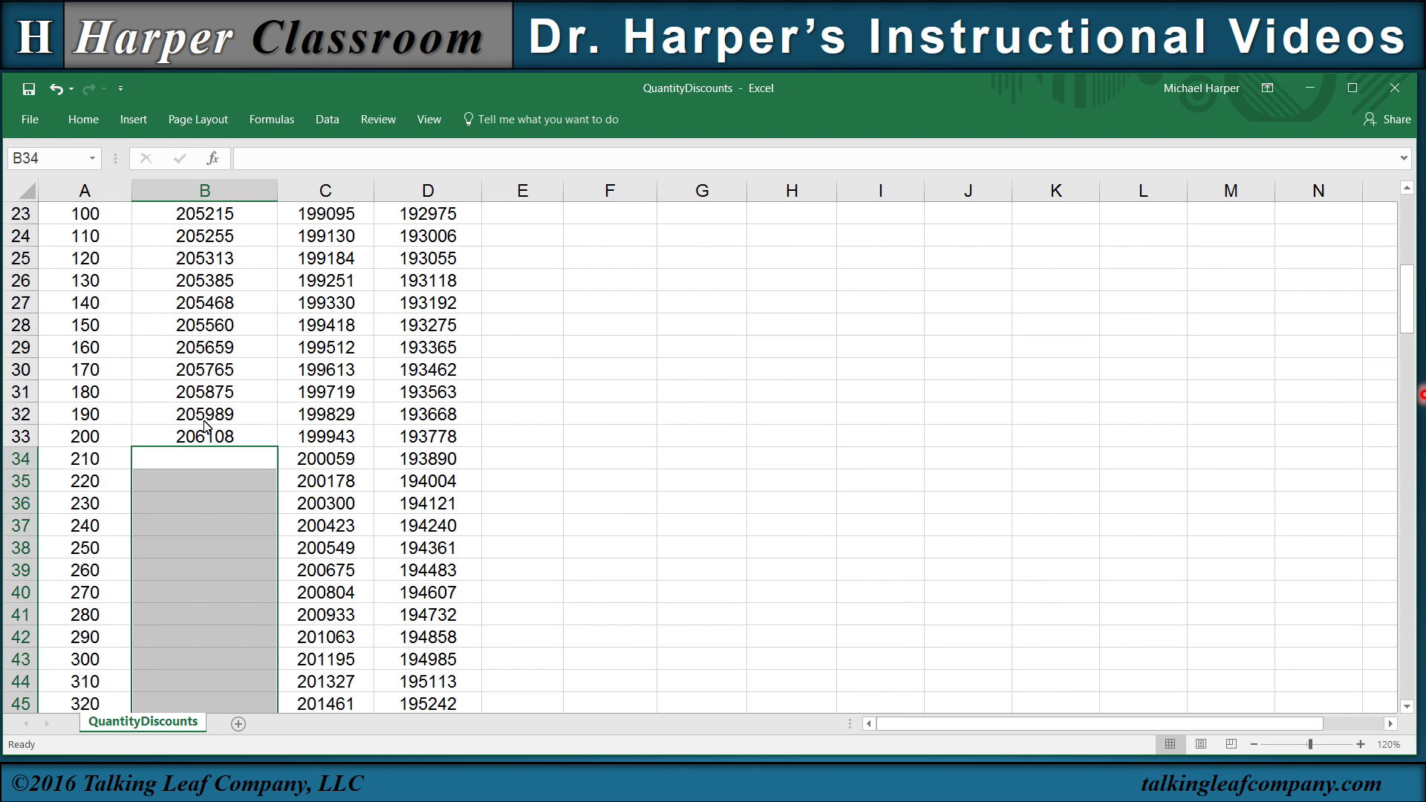
Step: Clear the TC-2 values for Q below 200, in cells C14:C32
scroll(232, 371, up, 5)
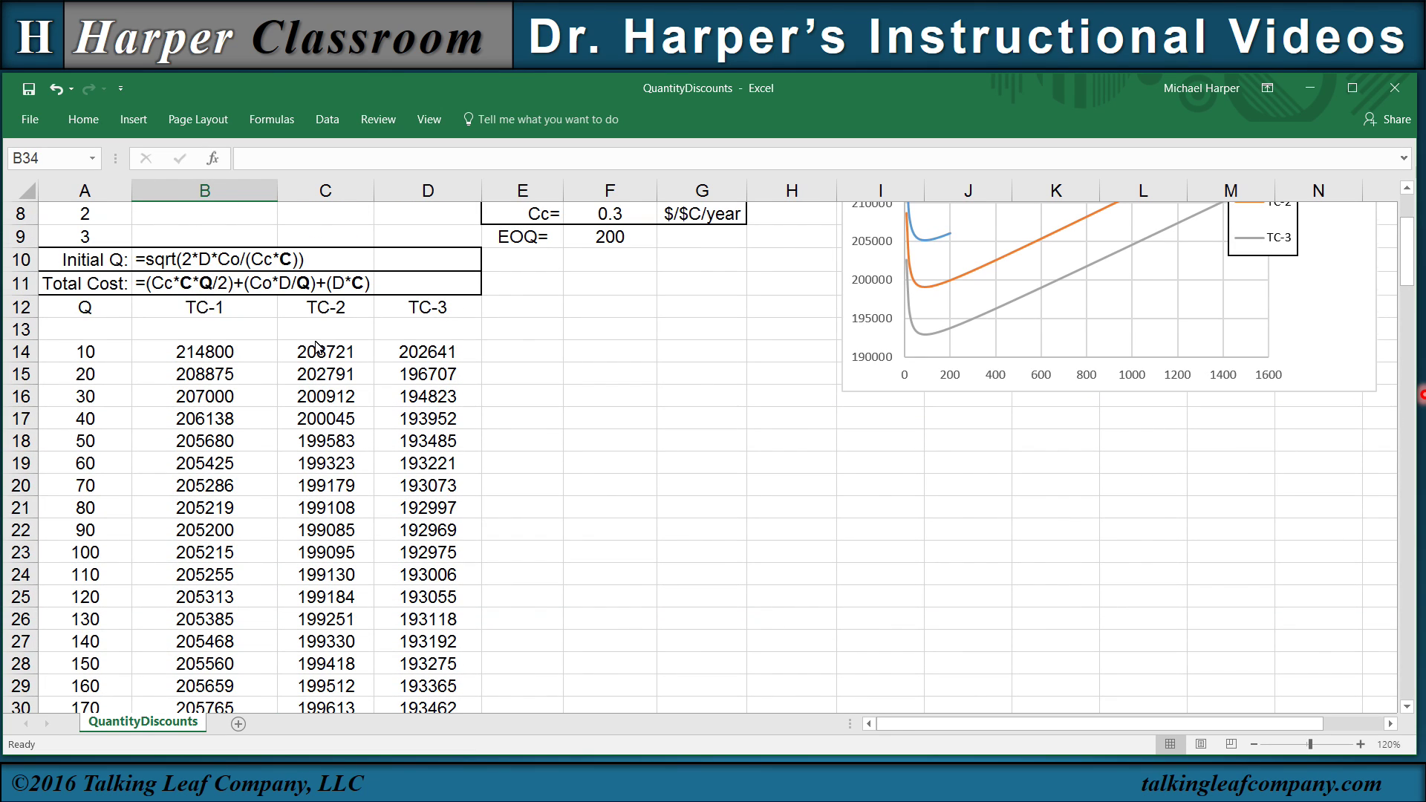
scroll(315, 346, down, 2)
click(330, 620)
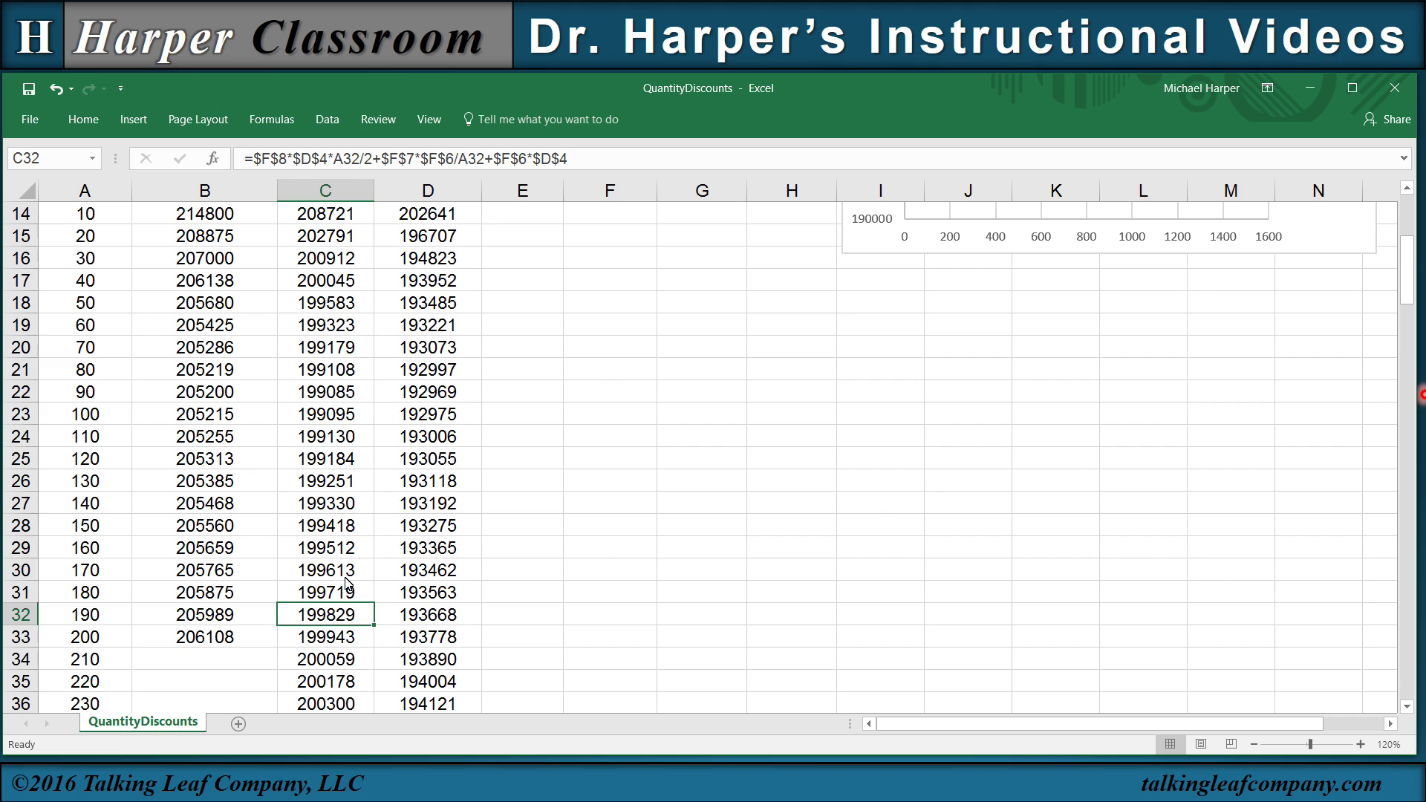
key(ctrl+shift+Up)
key(Delete)
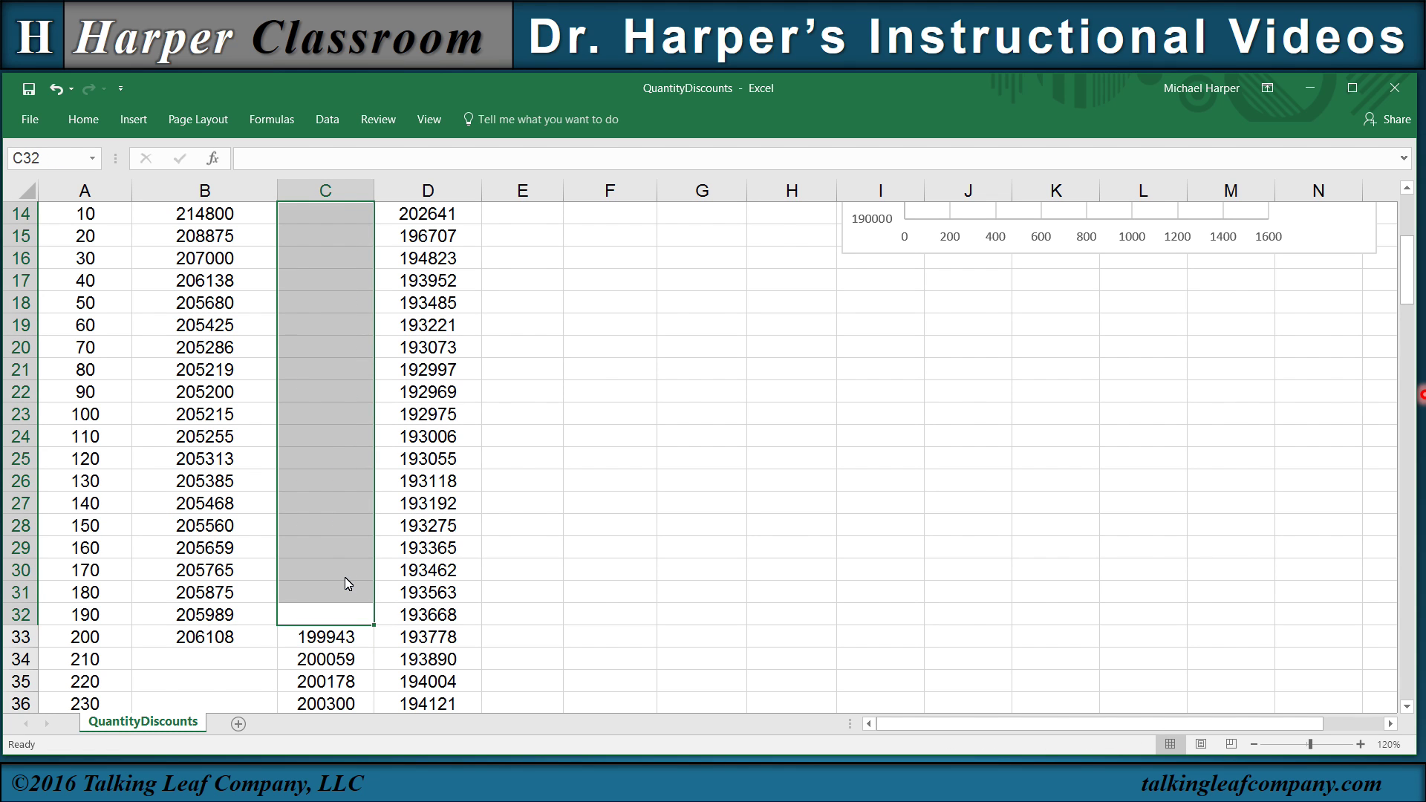
Step: Clear the TC-2 values for all Q above 800, from C94 to the end of the column
scroll(345, 577, down, 9)
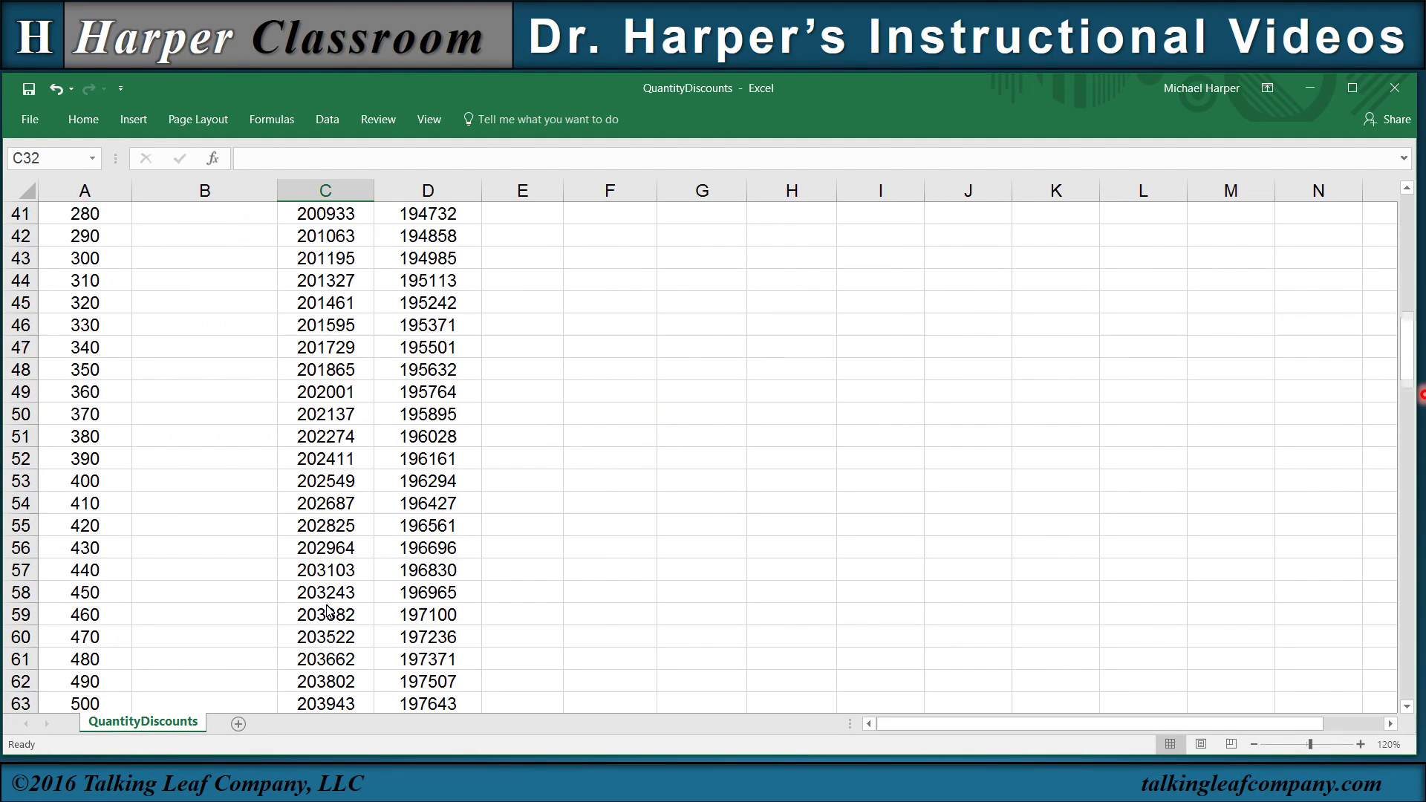
scroll(329, 611, down, 12)
click(367, 593)
key(ctrl+shift+Down)
key(Delete)
Step: Clear the TC-3 values for Q below 800, in cells D14:D92
scroll(386, 592, up, 16)
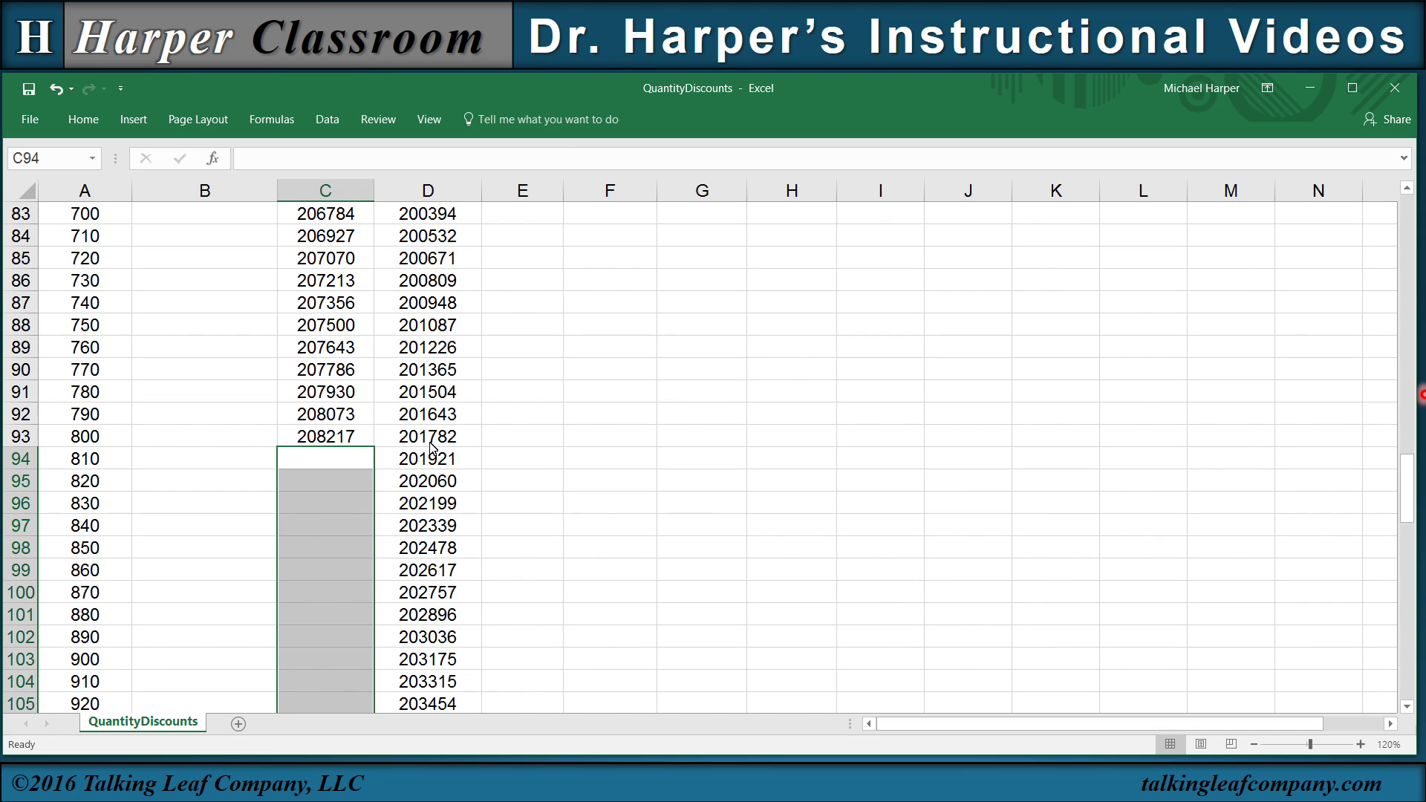
click(434, 417)
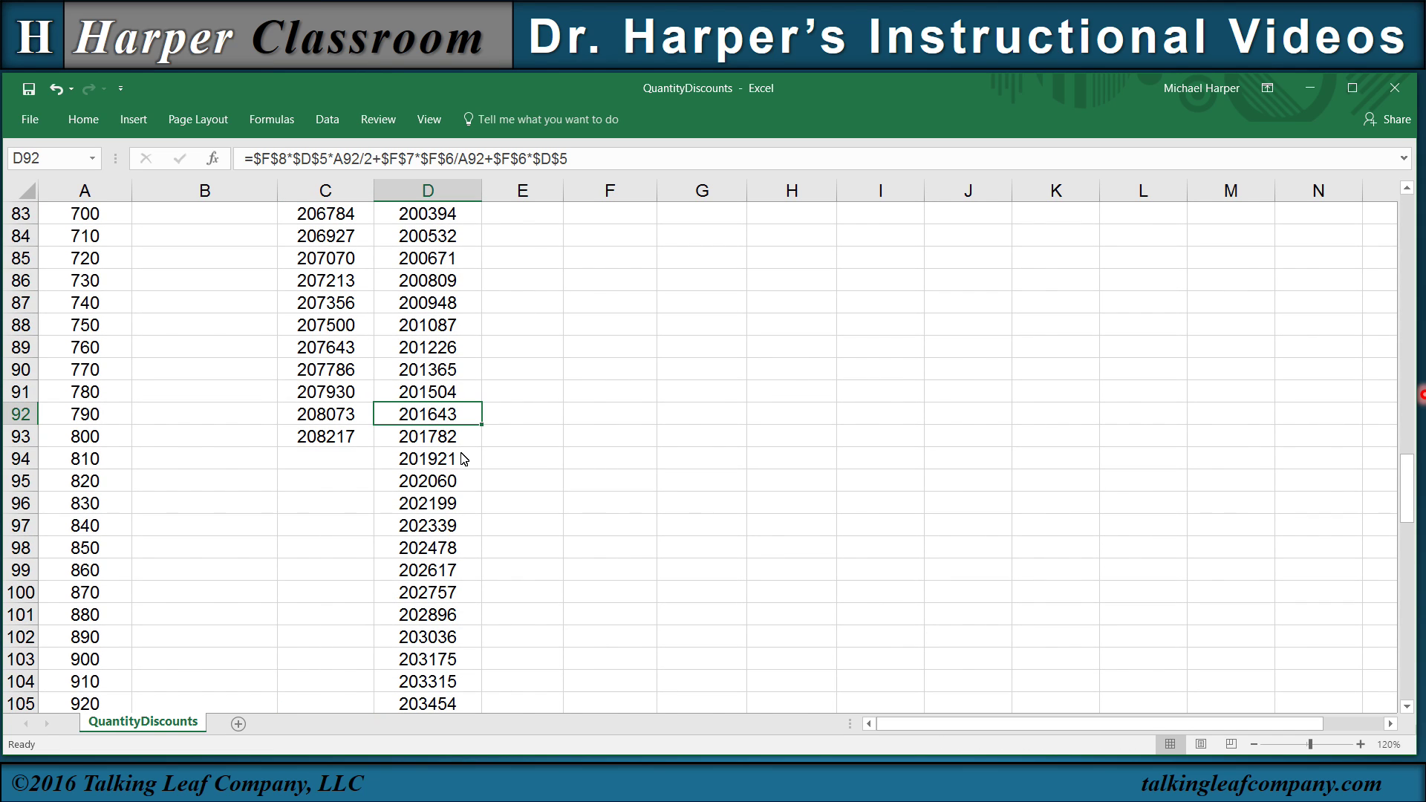
key(ctrl+shift+Up)
key(Delete)
scroll(461, 455, down, 20)
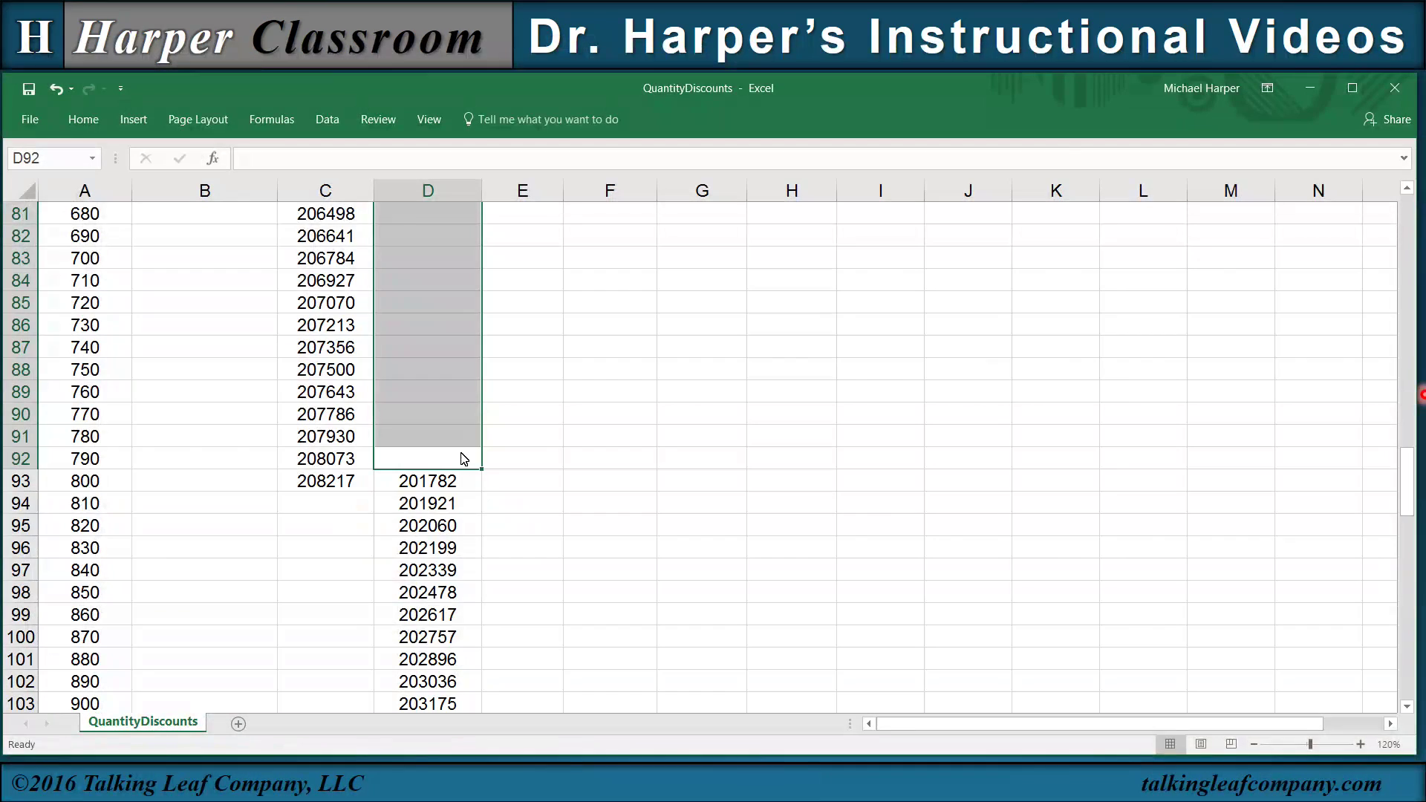
scroll(891, 542, up, 20)
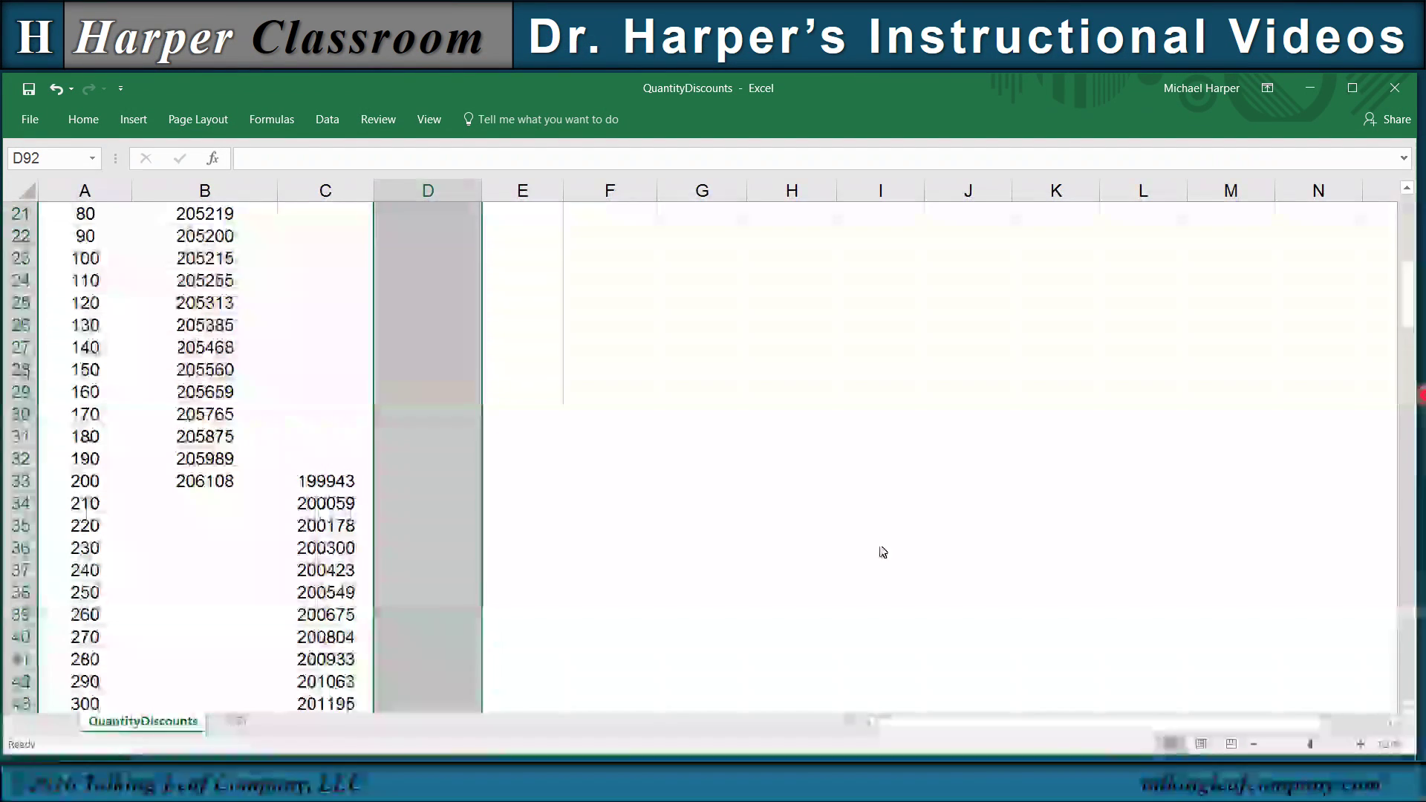